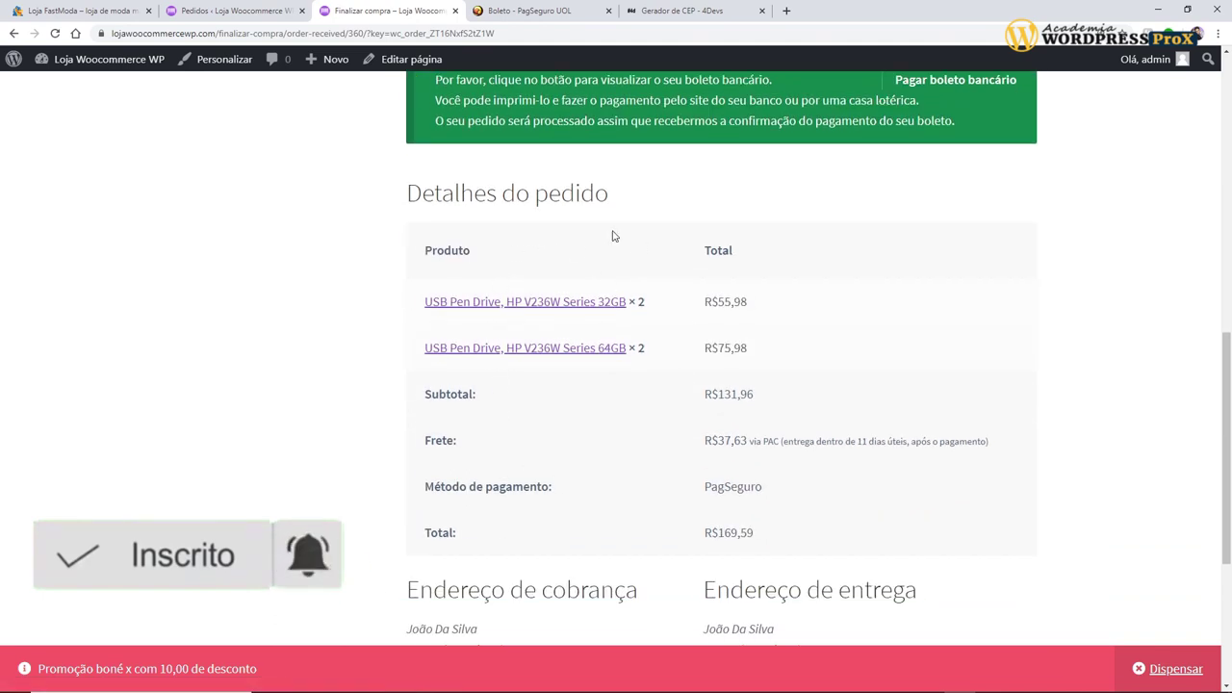
Step: Review the received order's product details, totals, payment method and billing and delivery addresses
{"action": "scroll", "coordinate": [731, 424], "scroll_direction": "down", "scroll_amount": 1}
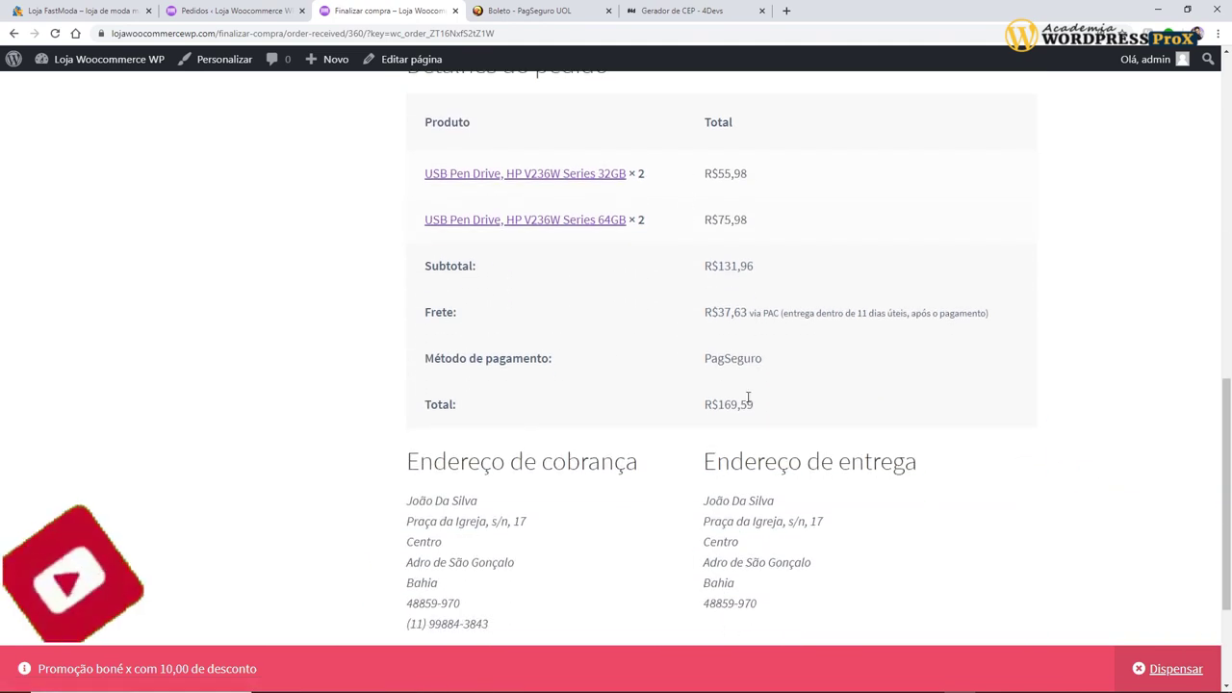
{"action": "scroll", "coordinate": [749, 398], "scroll_direction": "down", "scroll_amount": 2}
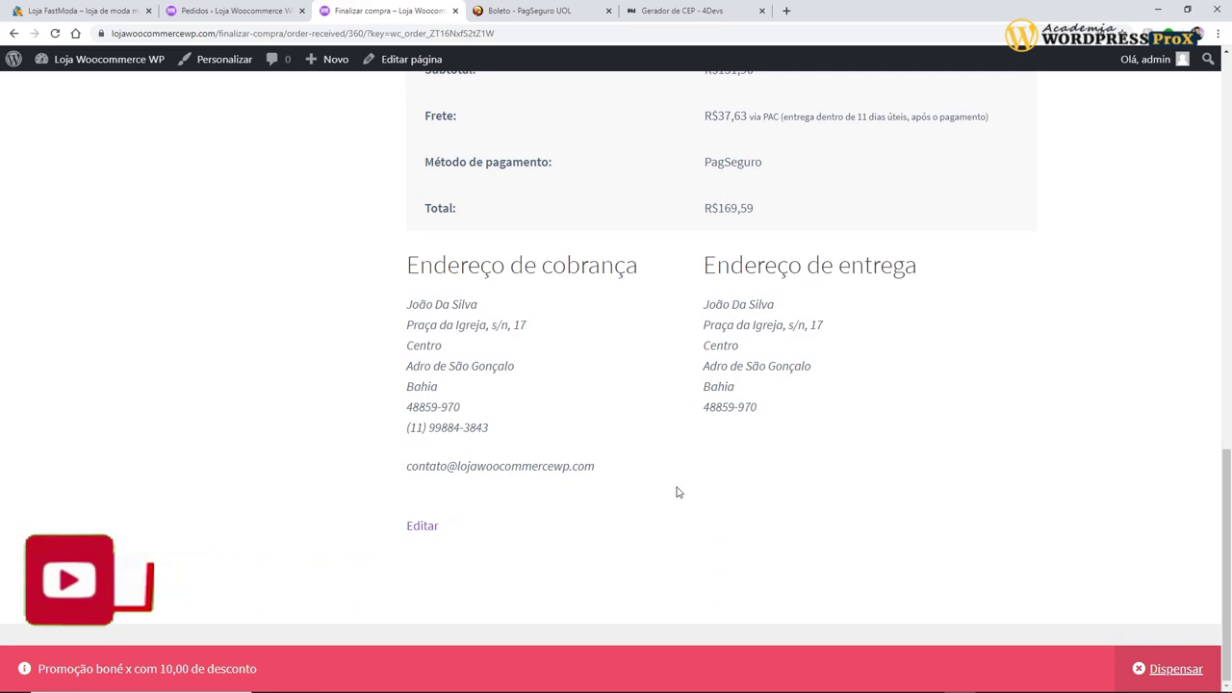
{"action": "scroll", "coordinate": [513, 444], "scroll_direction": "up", "scroll_amount": 5}
{"action": "scroll", "coordinate": [514, 444], "scroll_direction": "up", "scroll_amount": 2}
{"action": "scroll", "coordinate": [514, 440], "scroll_direction": "down", "scroll_amount": 1}
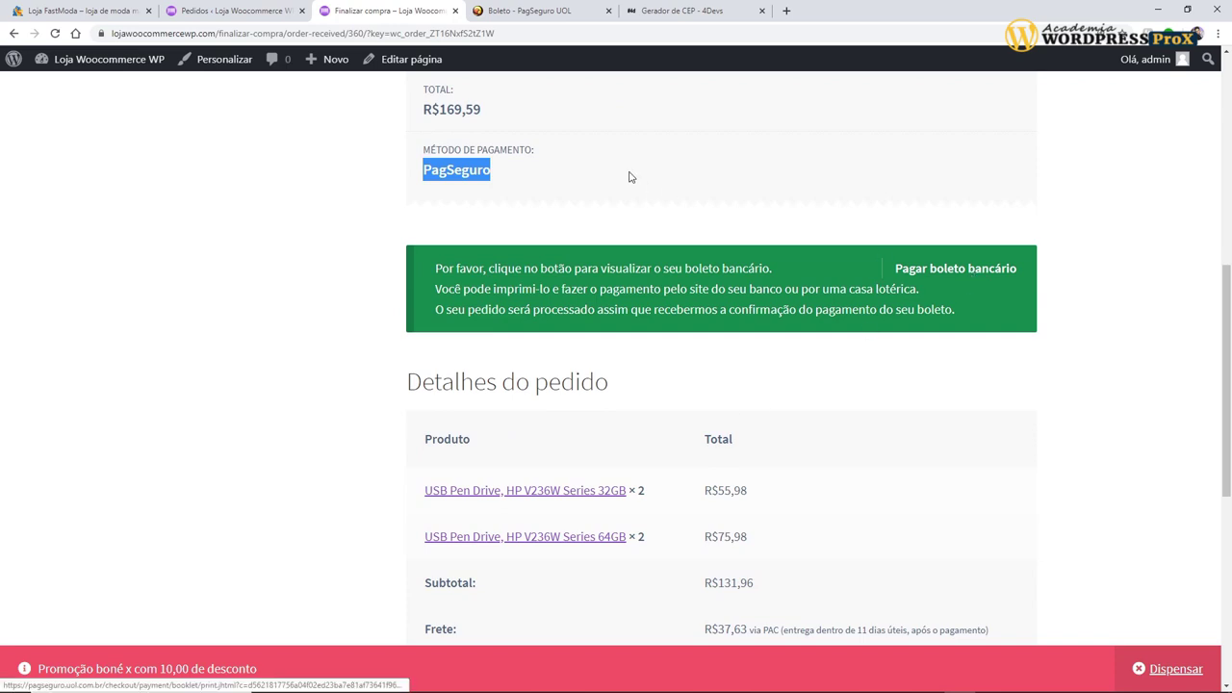
{"action": "scroll", "coordinate": [712, 355], "scroll_direction": "up", "scroll_amount": 2}
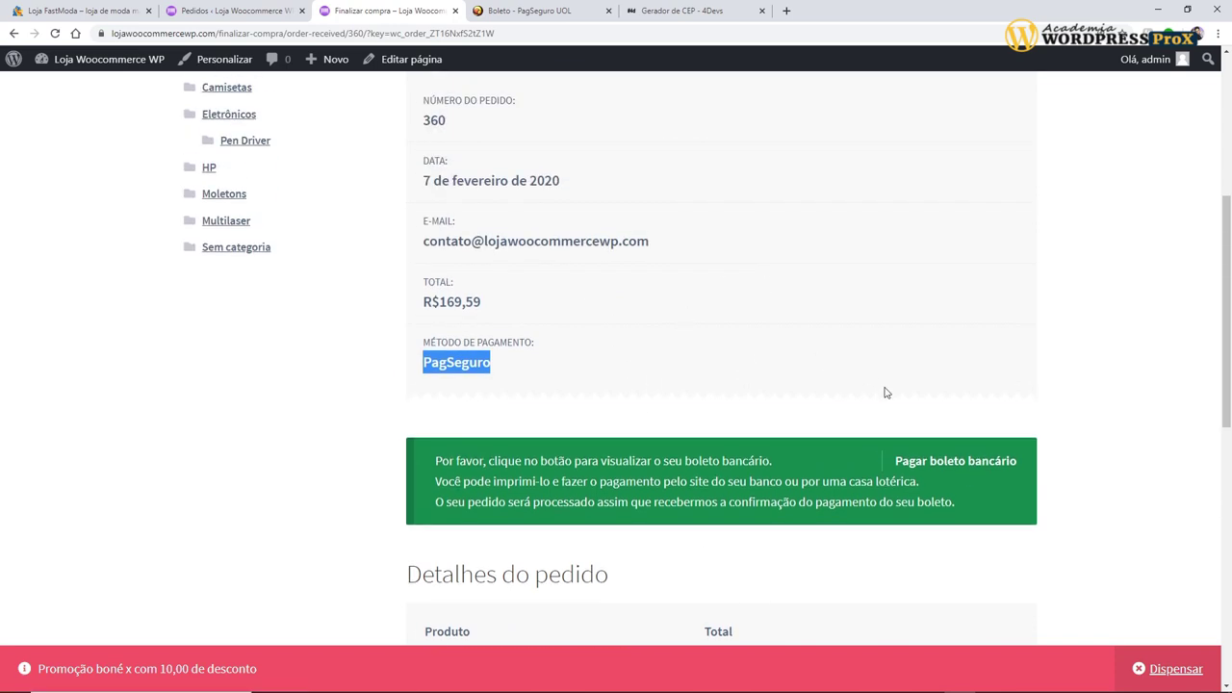
Step: Examine the PagSeguro boleto, including its printing instructions, online banking bank options, payment slip and barcode
{"action": "left_click", "coordinate": [551, 11]}
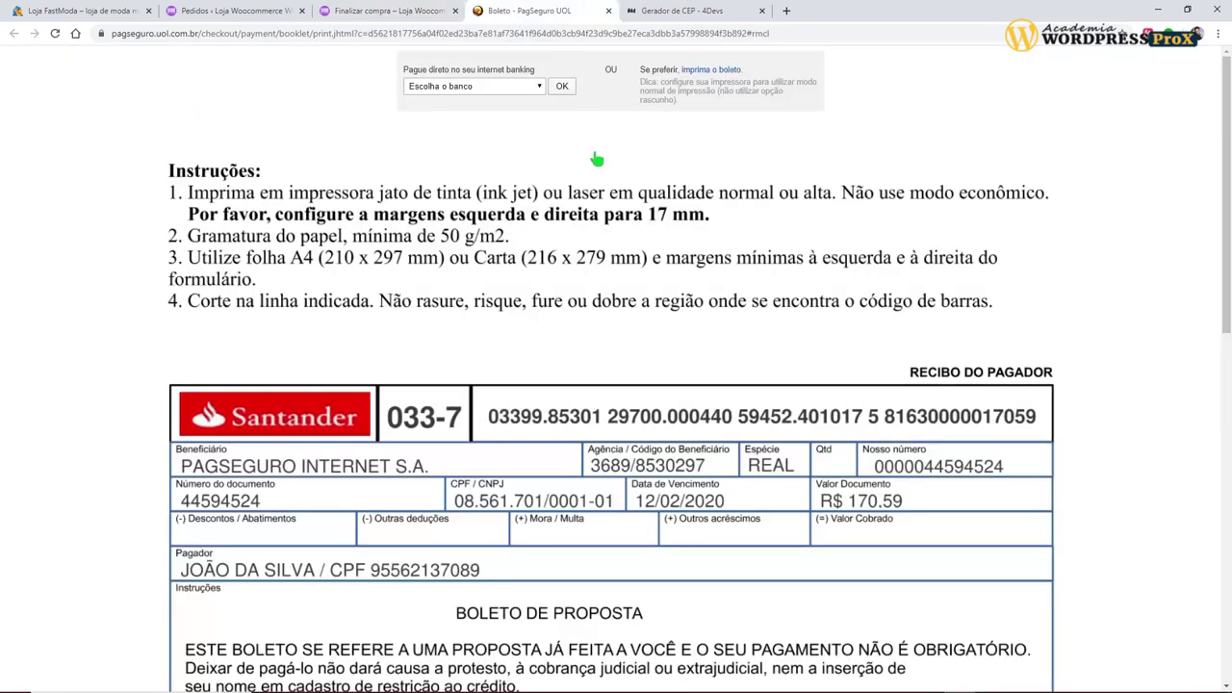
{"action": "scroll", "coordinate": [666, 296], "scroll_direction": "down", "scroll_amount": 7}
{"action": "scroll", "coordinate": [666, 296], "scroll_direction": "up", "scroll_amount": 7}
{"action": "left_click", "coordinate": [507, 88]}
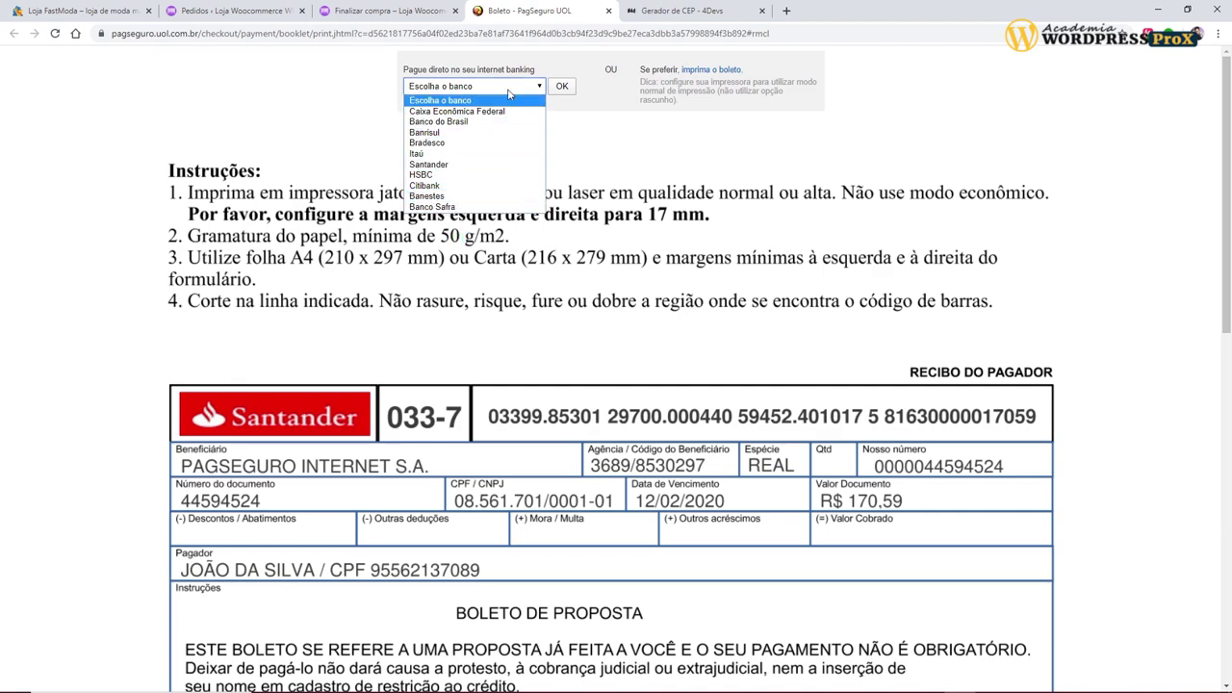
{"action": "left_click", "coordinate": [955, 106]}
{"action": "scroll", "coordinate": [623, 321], "scroll_direction": "down", "scroll_amount": 6}
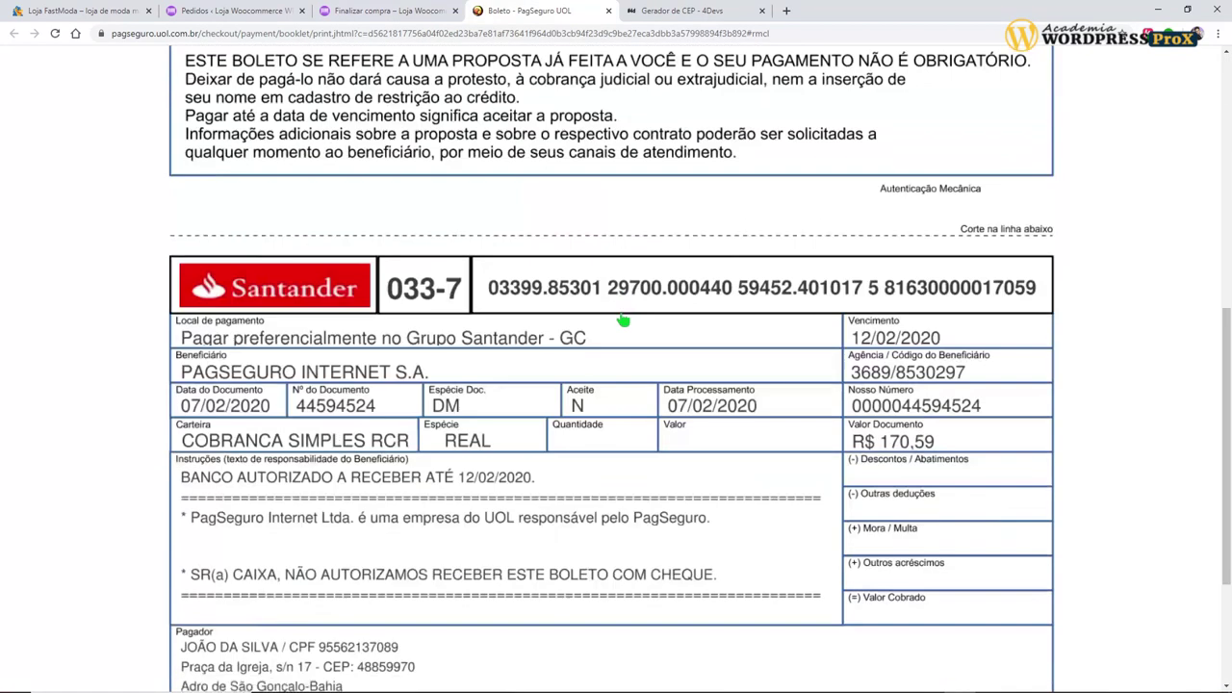
{"action": "scroll", "coordinate": [623, 320], "scroll_direction": "down", "scroll_amount": 3}
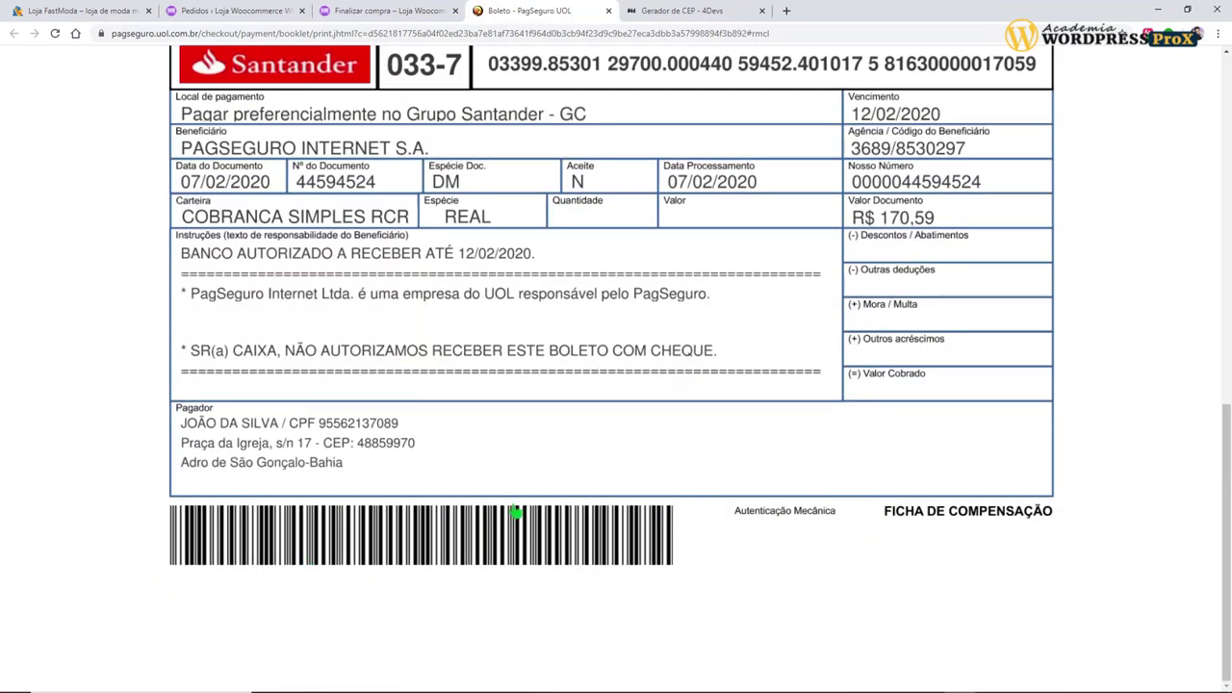
{"action": "scroll", "coordinate": [517, 513], "scroll_direction": "up", "scroll_amount": 10}
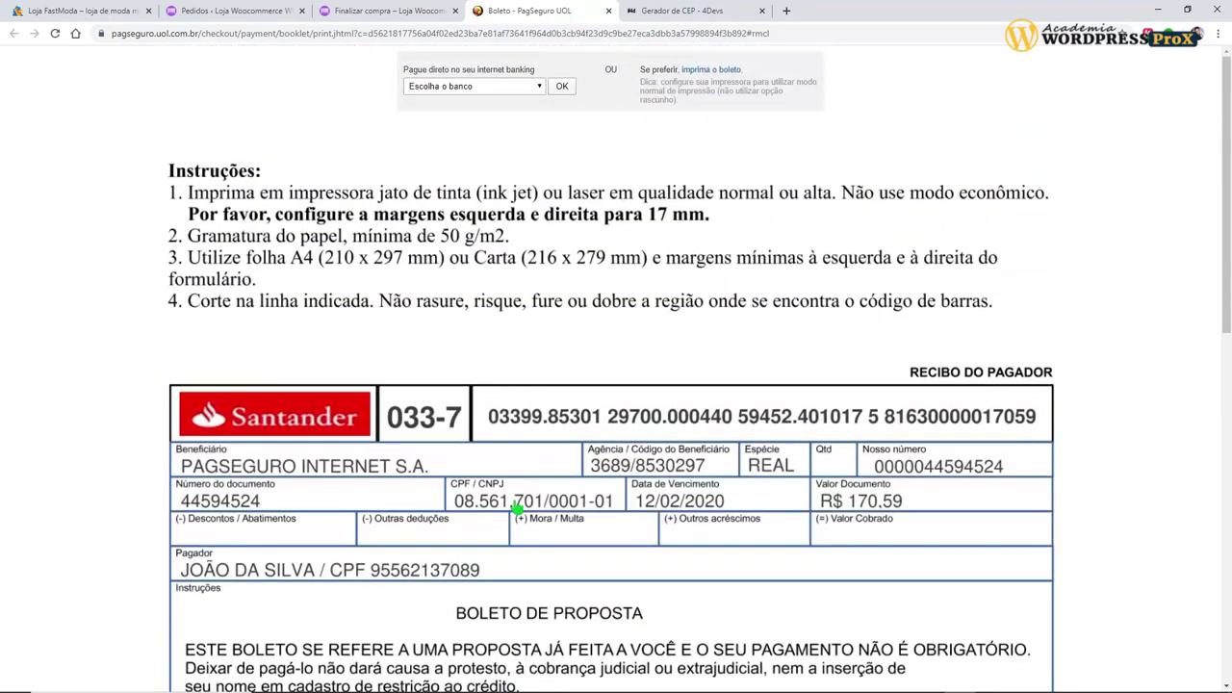
Step: Check the store's order list, go to the shop's home page and open the product "Exemplo de Produto variável – BONE"
{"action": "left_click", "coordinate": [266, 13]}
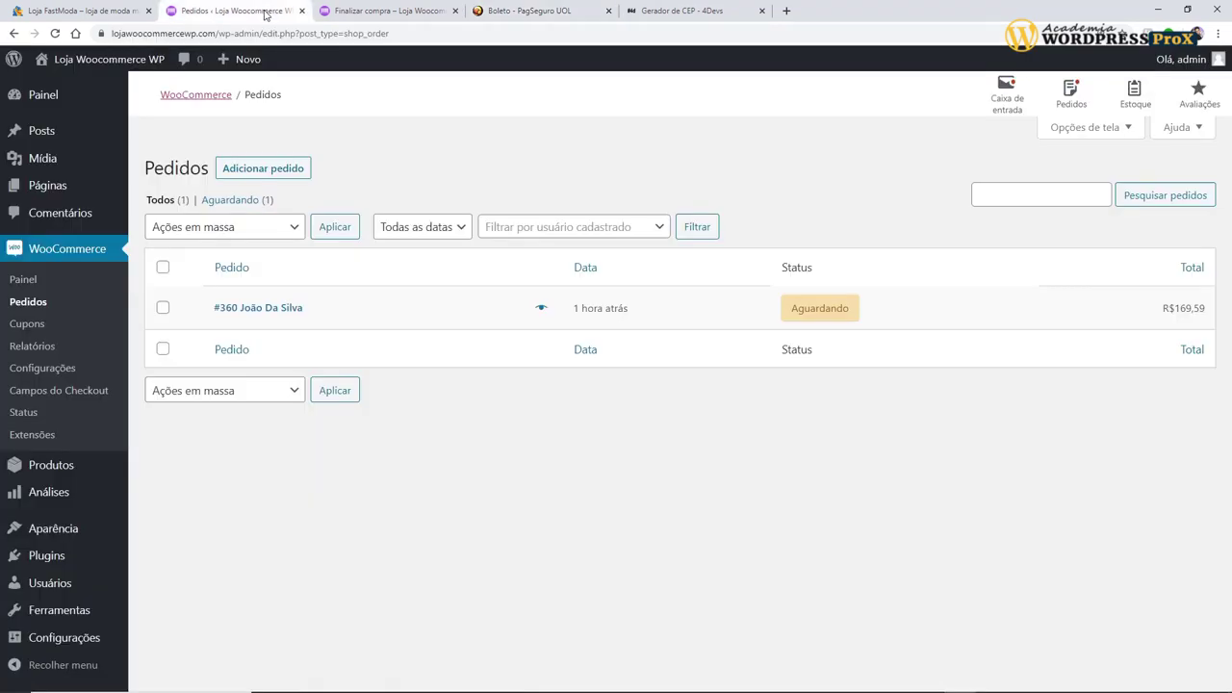
{"action": "left_click", "coordinate": [376, 11]}
{"action": "scroll", "coordinate": [394, 222], "scroll_direction": "up", "scroll_amount": 4}
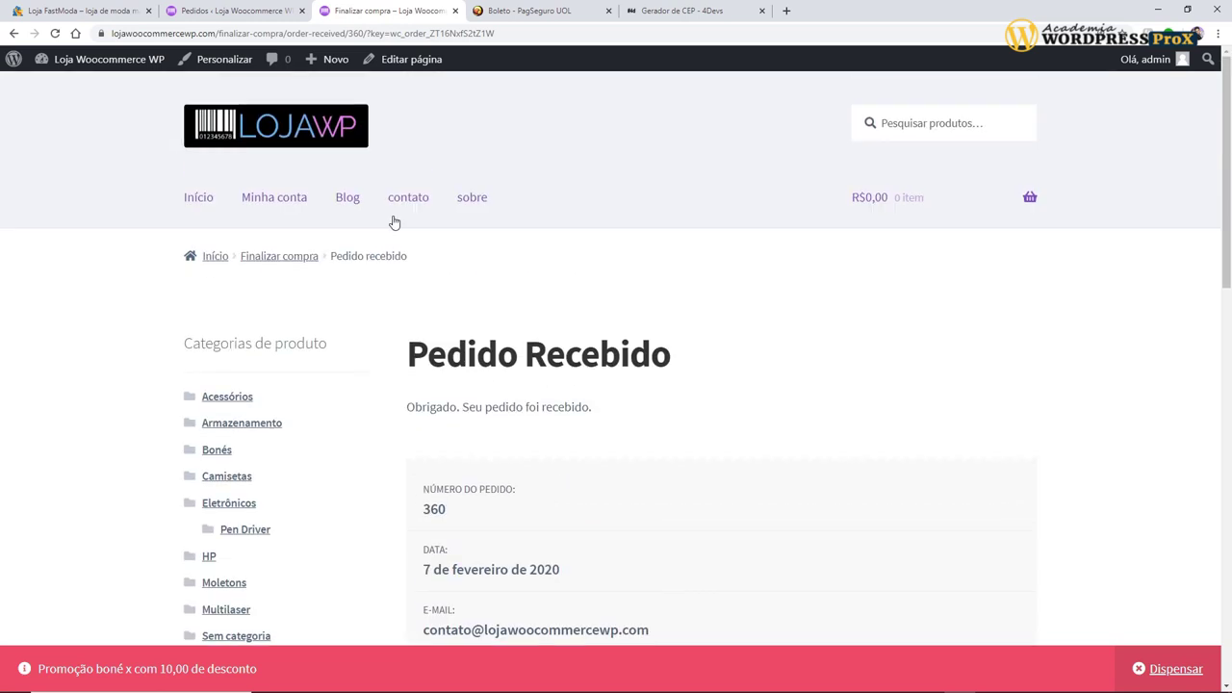
{"action": "left_click", "coordinate": [202, 204]}
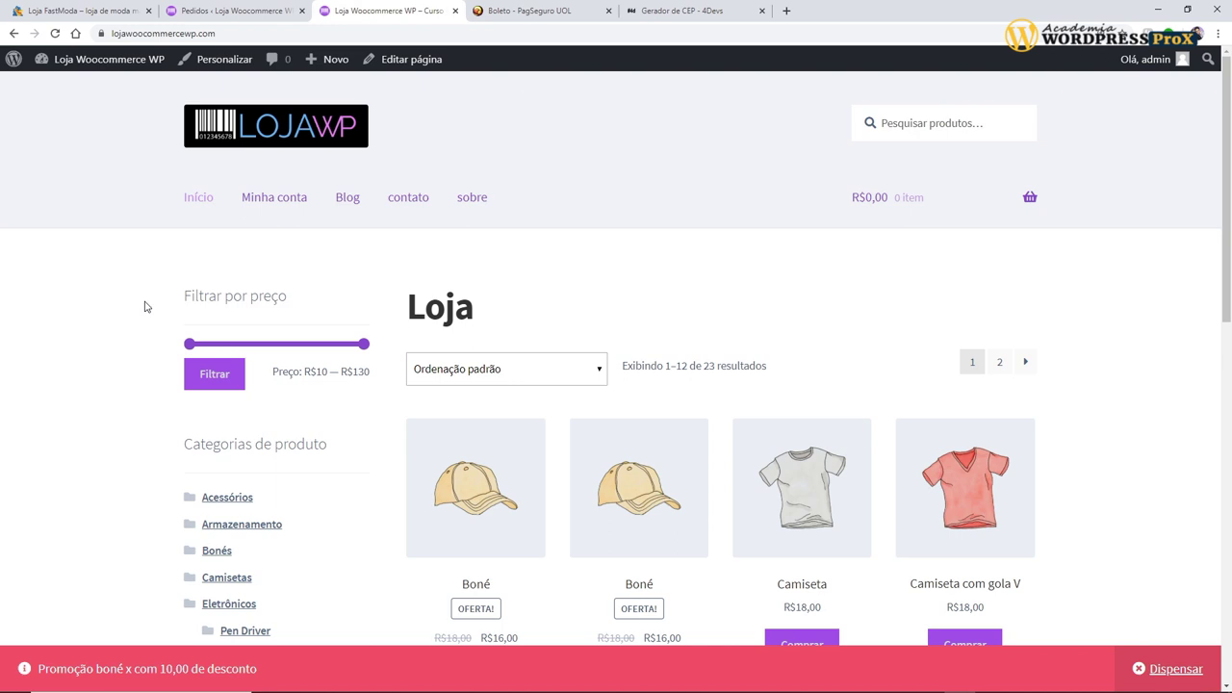
{"action": "scroll", "coordinate": [173, 295], "scroll_direction": "down", "scroll_amount": 6}
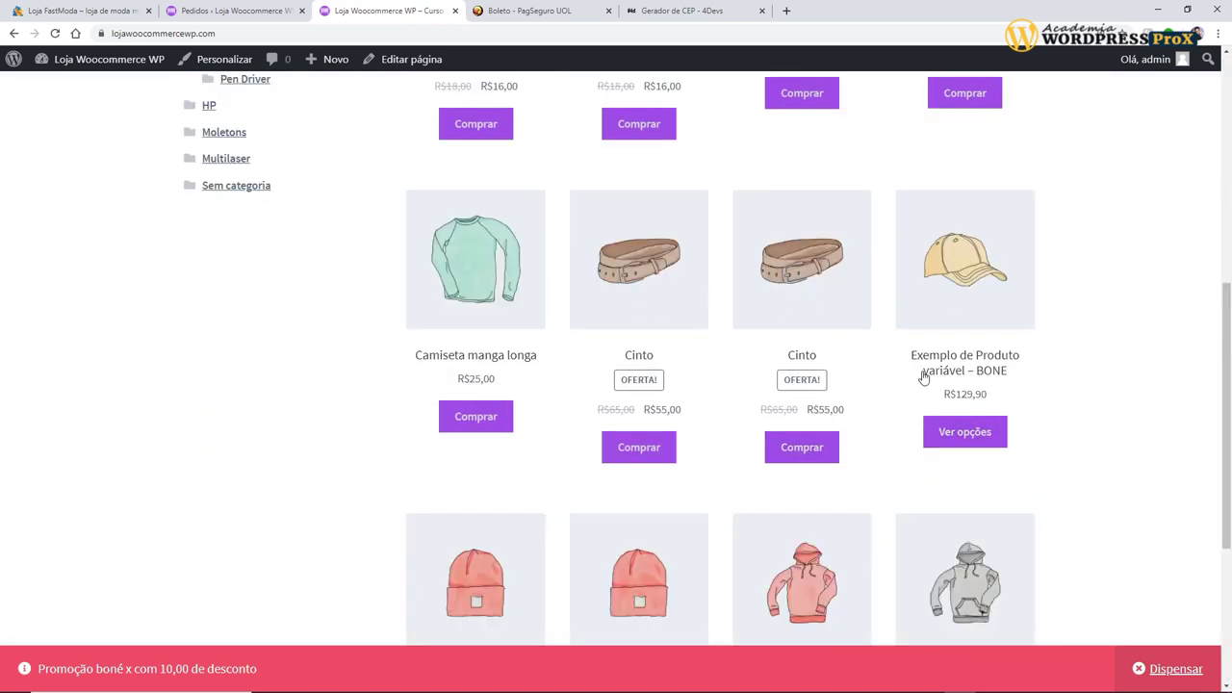
{"action": "left_click", "coordinate": [968, 434]}
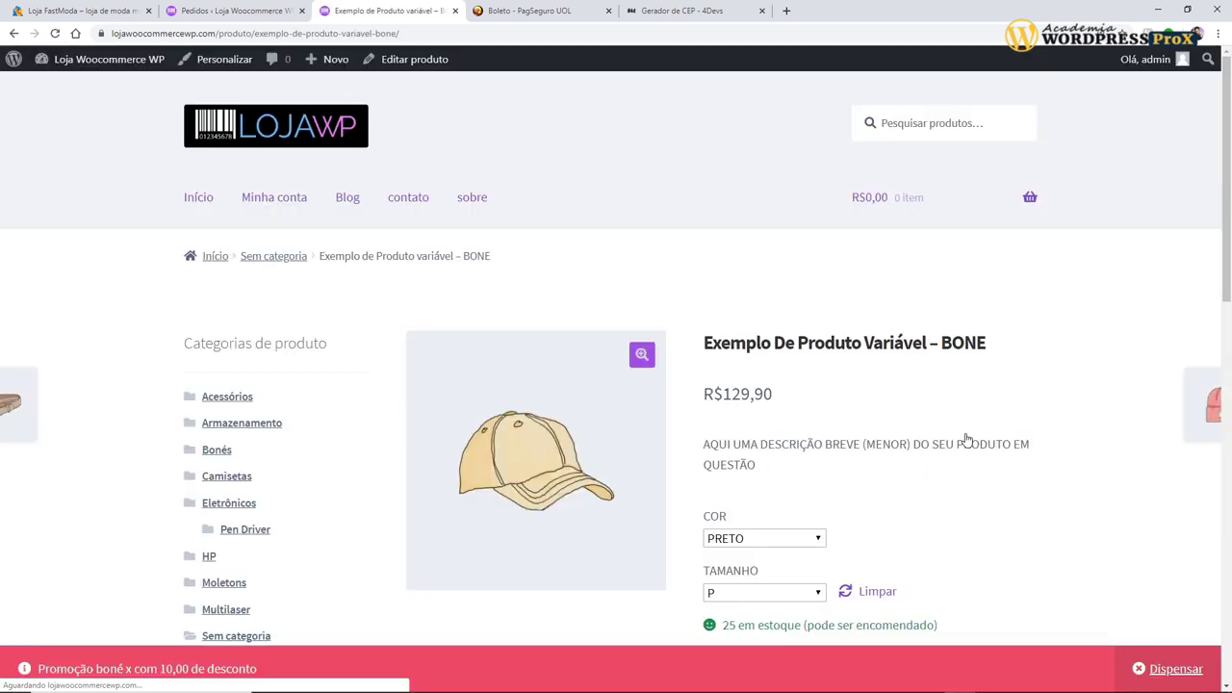
Step: Choose colour BRANCO and size M for the cap and set the quantity to 3
{"action": "scroll", "coordinate": [940, 424], "scroll_direction": "down", "scroll_amount": 2}
{"action": "left_click", "coordinate": [765, 345]}
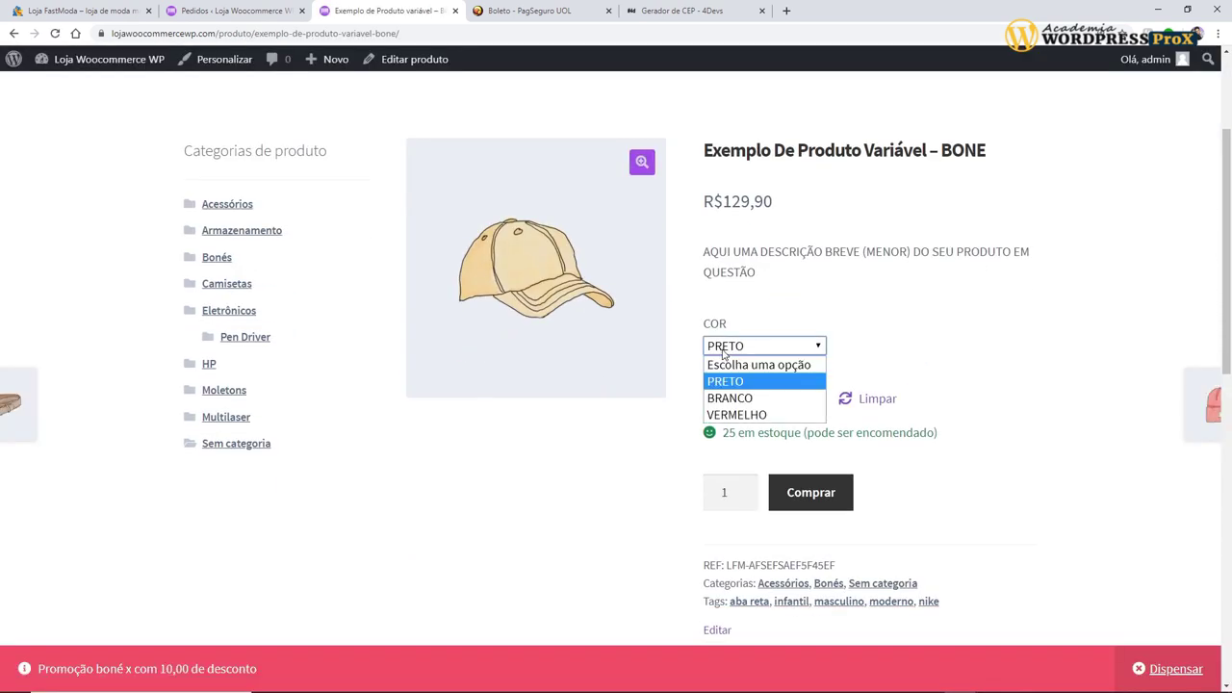
{"action": "left_click", "coordinate": [728, 398]}
{"action": "left_click", "coordinate": [728, 400]}
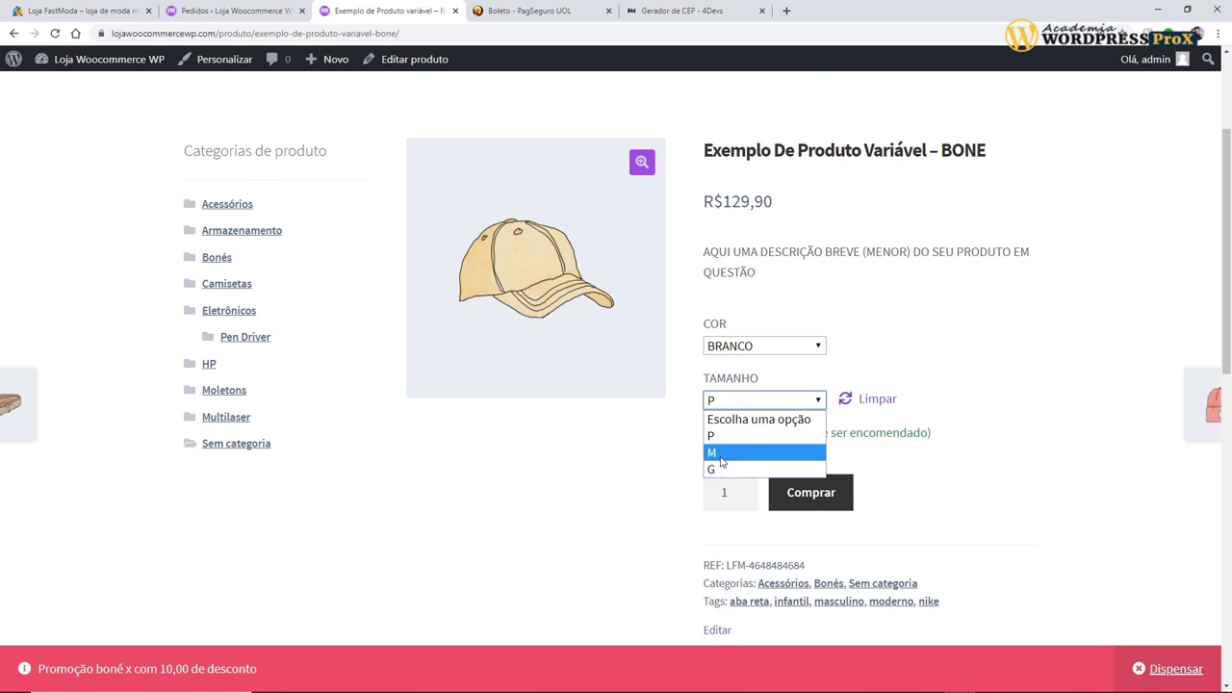
{"action": "left_click", "coordinate": [722, 452]}
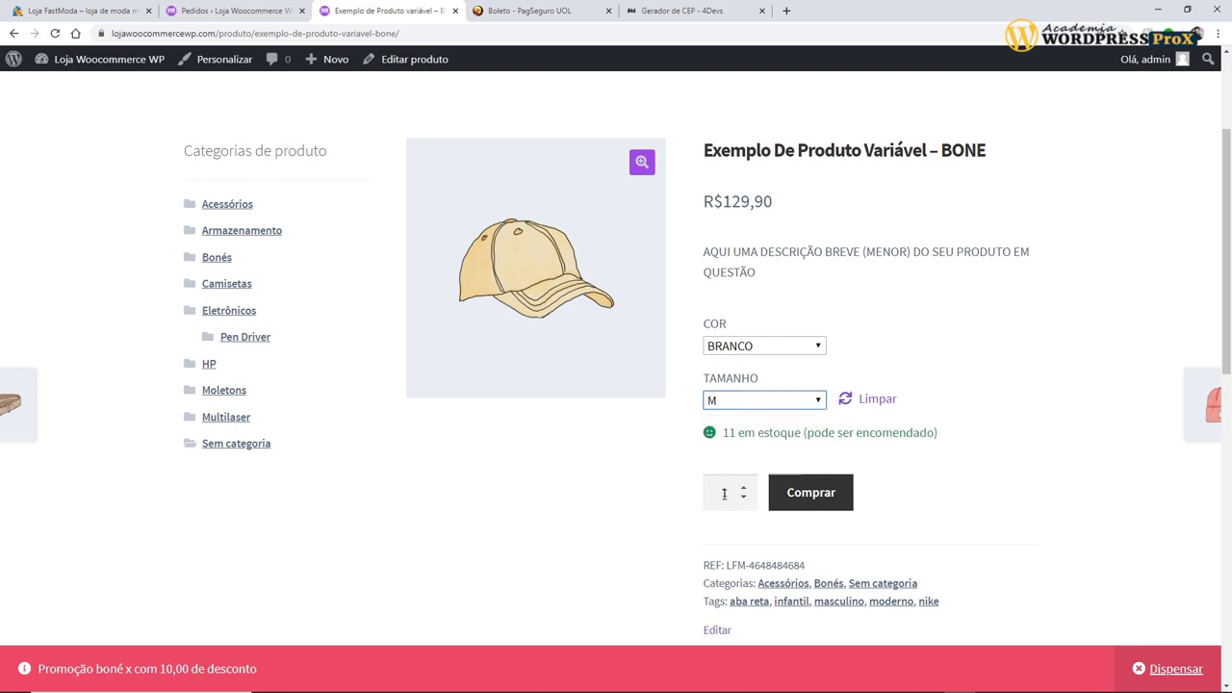
{"action": "left_click", "coordinate": [743, 490]}
{"action": "left_click", "coordinate": [743, 490]}
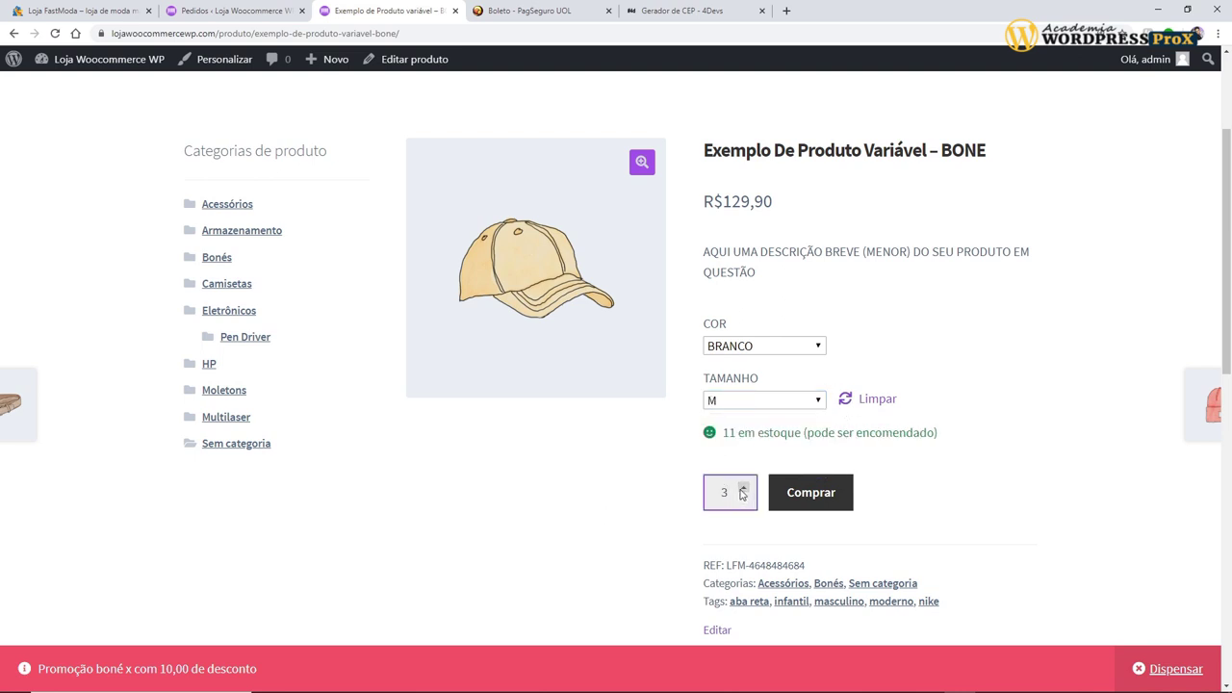
Step: Examine the cap's stock, additional information, reviews, description and reference code on its product page
{"action": "left_click_drag", "start_coordinate": [722, 435], "coordinate": [740, 435]}
{"action": "scroll", "coordinate": [754, 435], "scroll_direction": "down", "scroll_amount": 5}
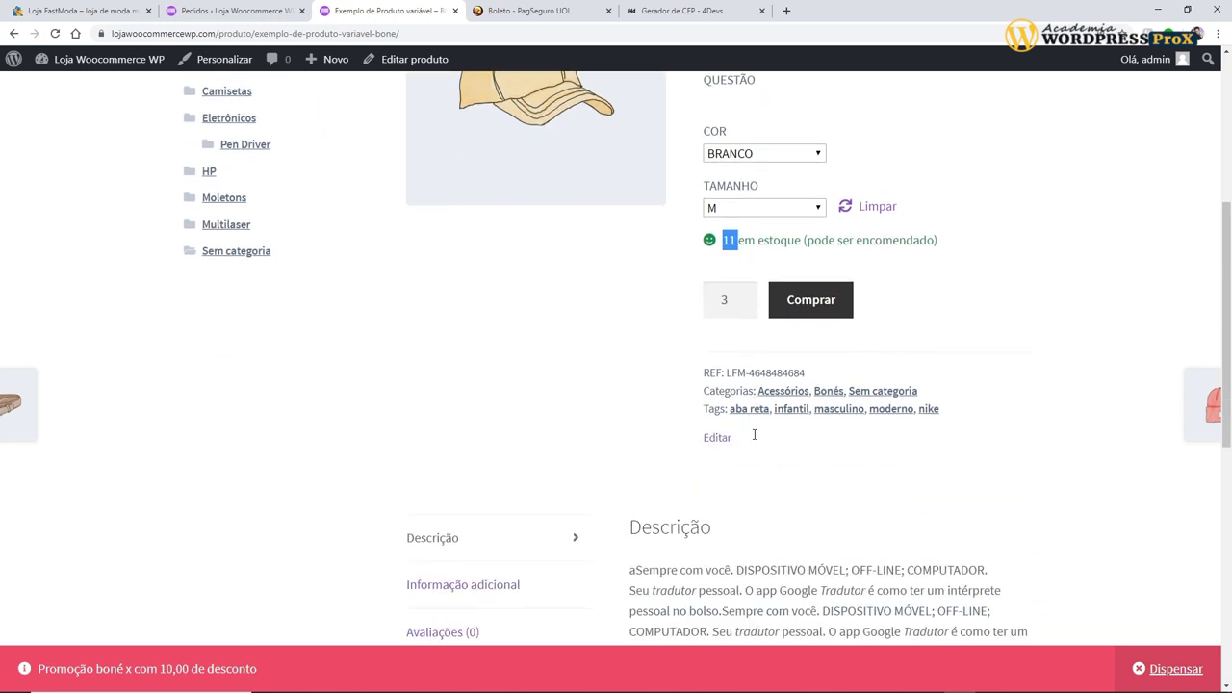
{"action": "left_click", "coordinate": [474, 335]}
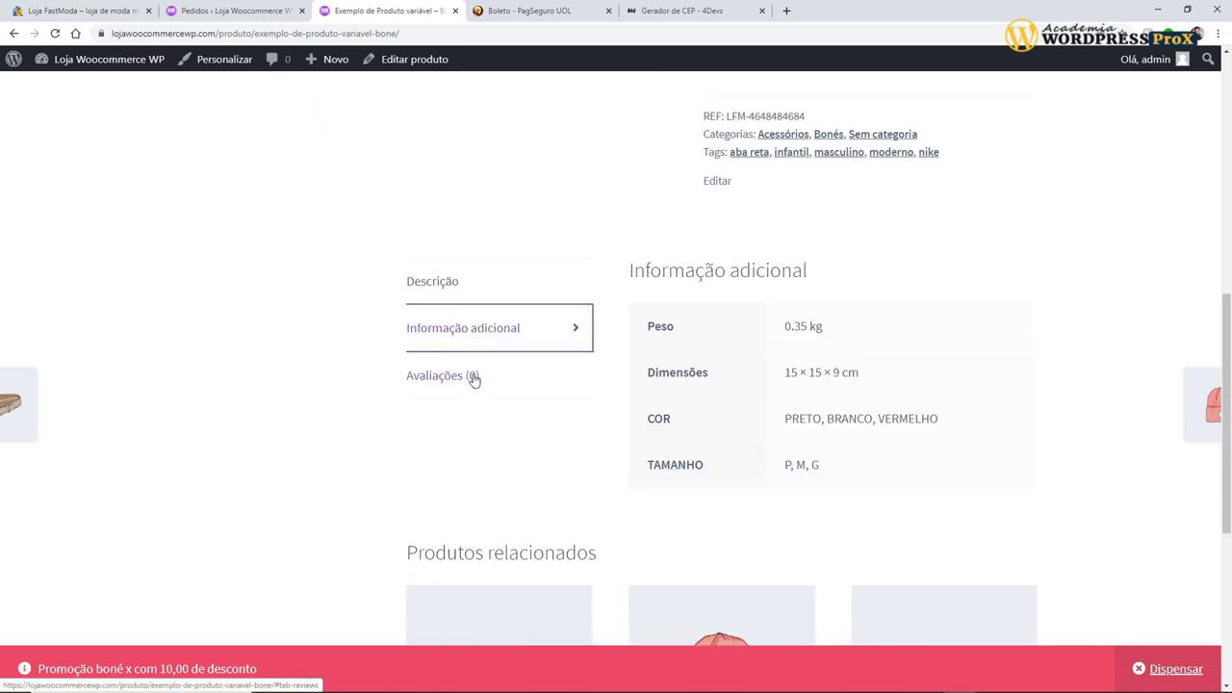
{"action": "left_click_drag", "start_coordinate": [833, 352], "coordinate": [819, 473]}
{"action": "left_click", "coordinate": [472, 377]}
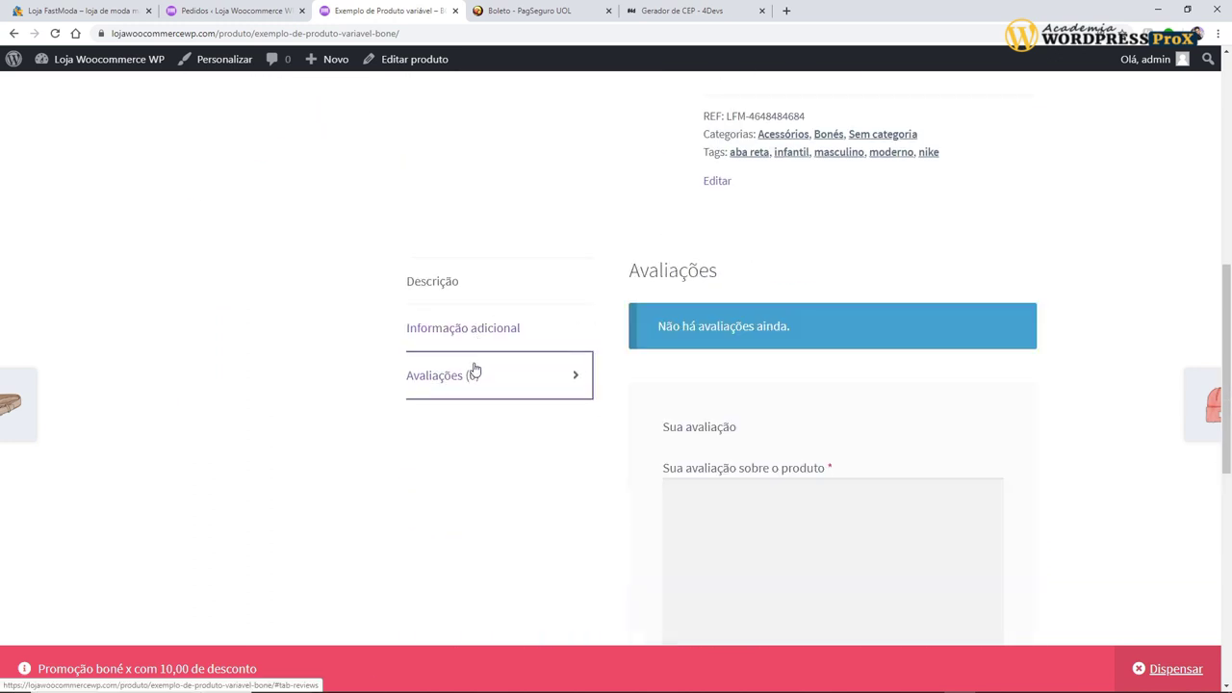
{"action": "left_click", "coordinate": [475, 292]}
{"action": "scroll", "coordinate": [943, 335], "scroll_direction": "up", "scroll_amount": 4}
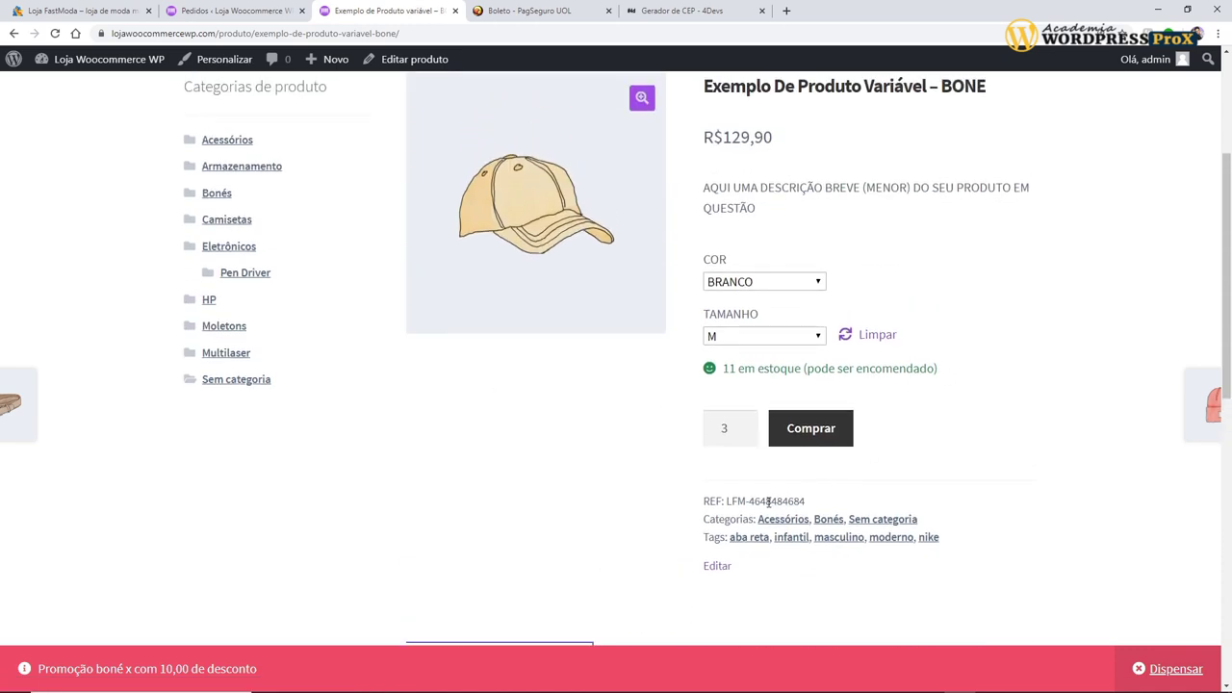
{"action": "left_click_drag", "start_coordinate": [729, 500], "coordinate": [802, 501]}
{"action": "scroll", "coordinate": [968, 468], "scroll_direction": "up", "scroll_amount": 3}
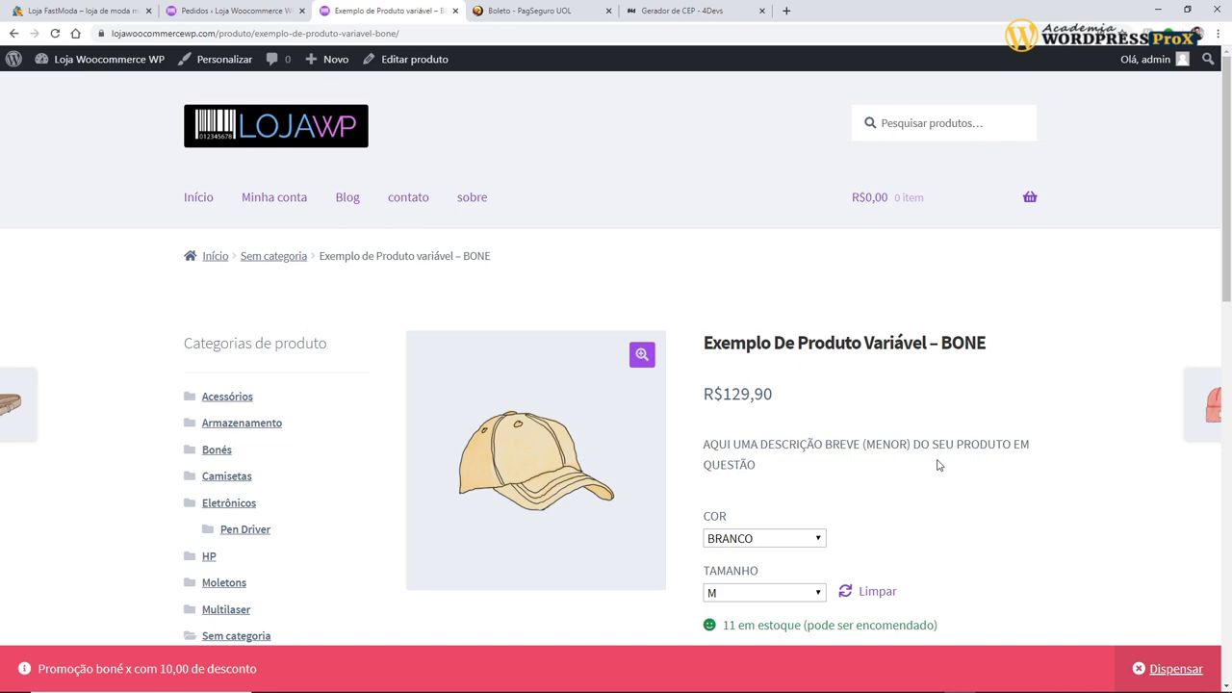
{"action": "scroll", "coordinate": [938, 464], "scroll_direction": "down", "scroll_amount": 12}
{"action": "scroll", "coordinate": [932, 478], "scroll_direction": "up", "scroll_amount": 12}
Step: Add the selected caps to the cart and open the cart at the coupon code field
{"action": "left_click", "coordinate": [809, 519]}
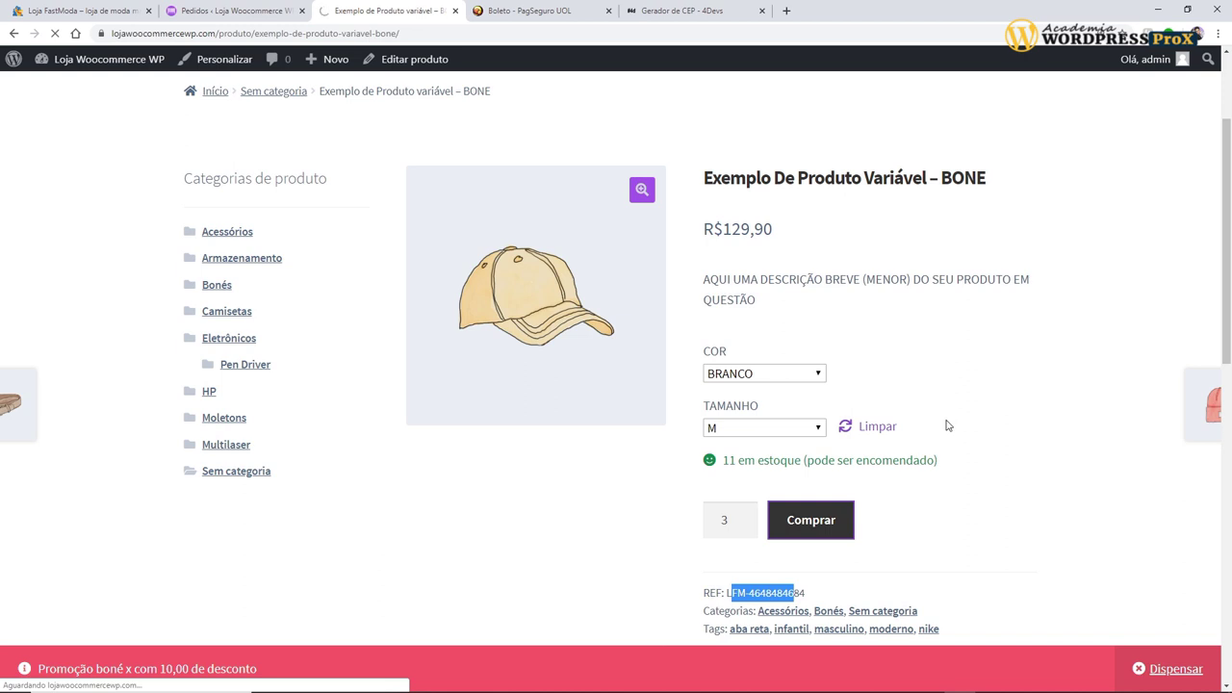
{"action": "scroll", "coordinate": [946, 425], "scroll_direction": "down", "scroll_amount": 1}
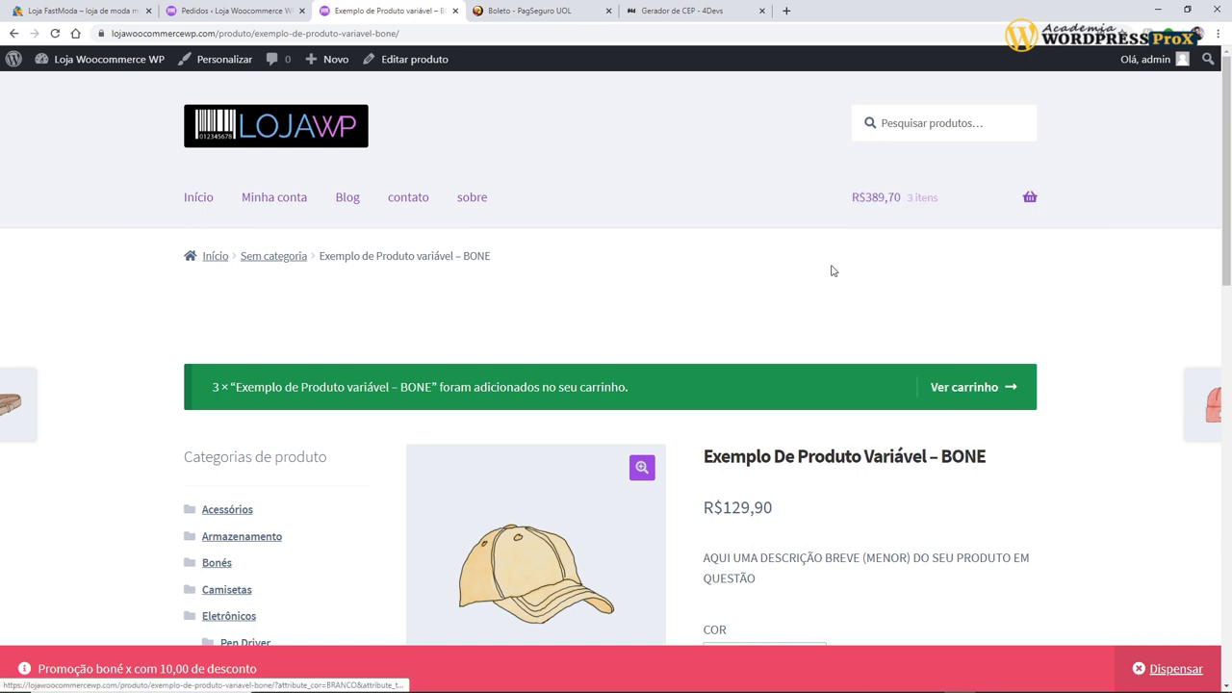
{"action": "left_click", "coordinate": [979, 384]}
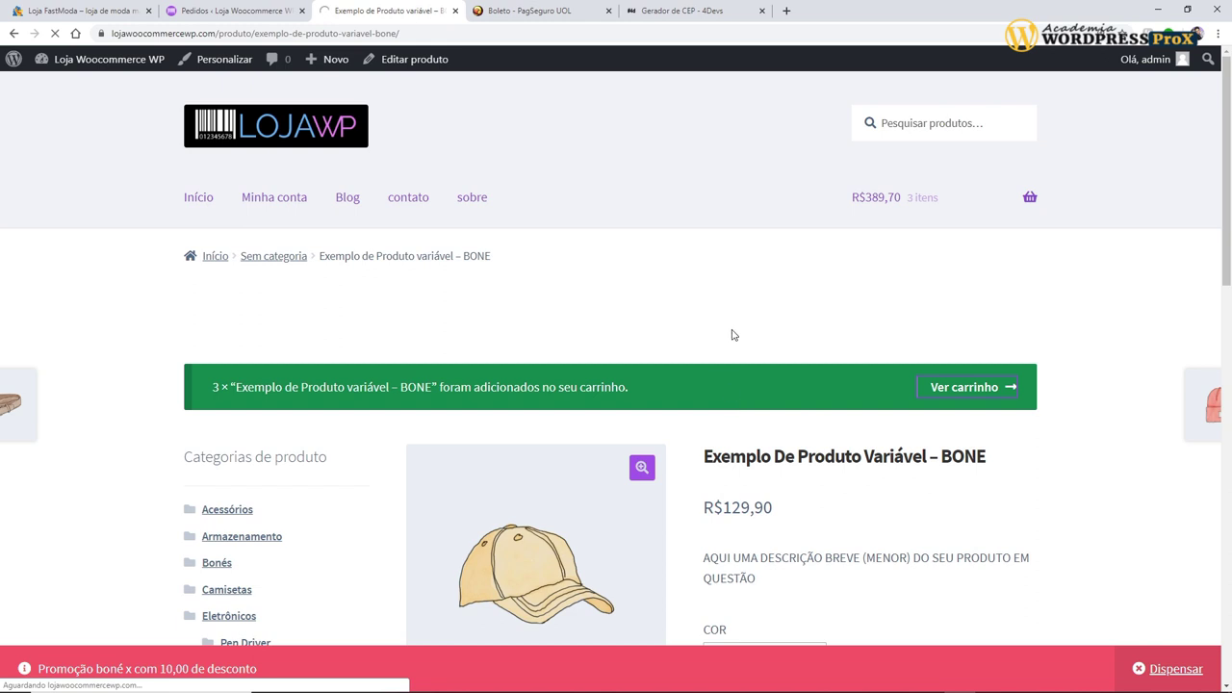
{"action": "scroll", "coordinate": [700, 330], "scroll_direction": "down", "scroll_amount": 2}
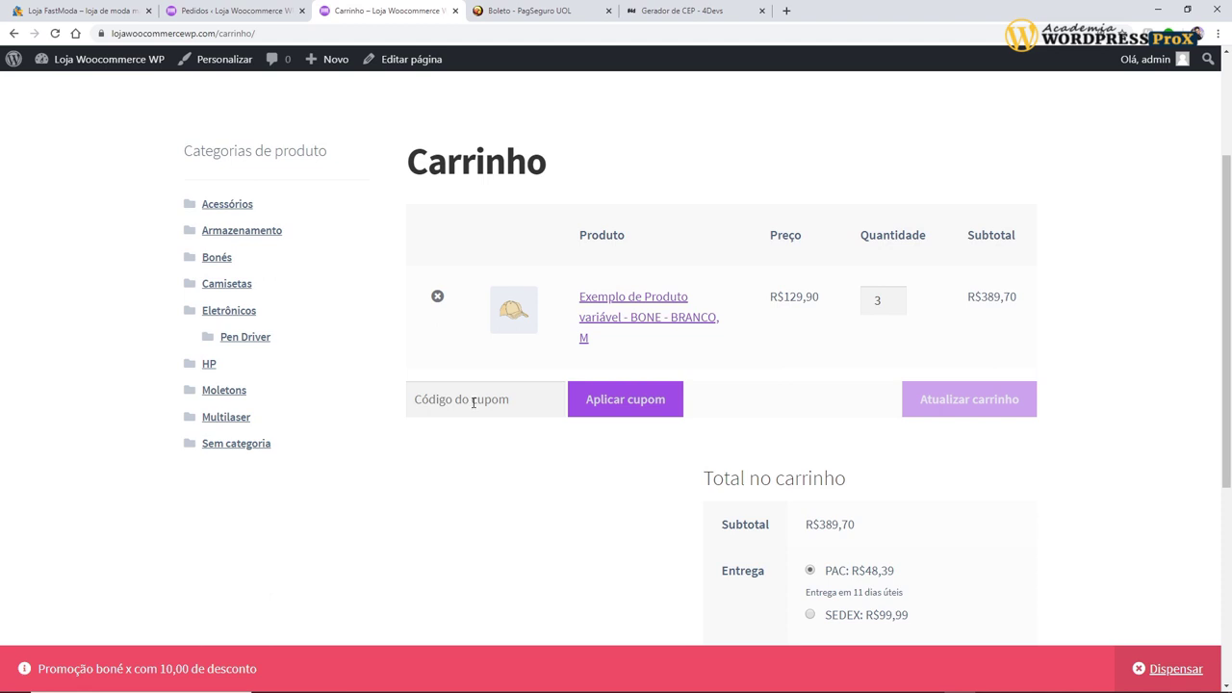
Step: Open the WooCommerce coupons section in the store's admin and start a new coupon
{"action": "left_click", "coordinate": [241, 11]}
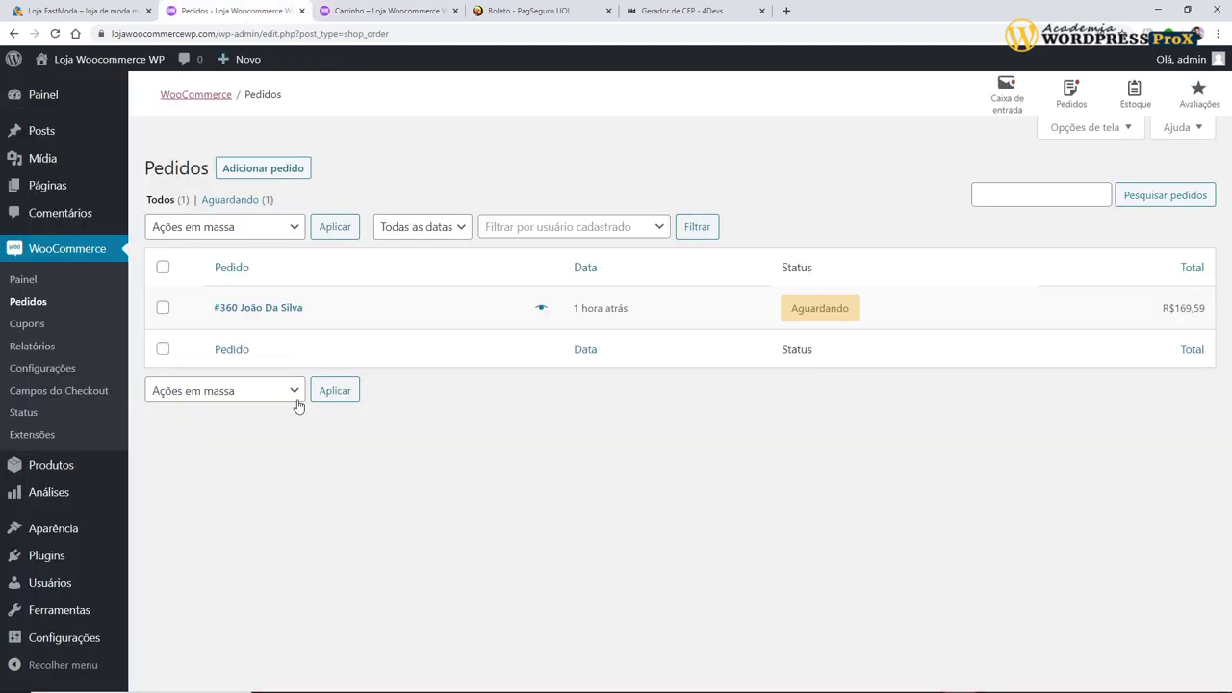
{"action": "left_click", "coordinate": [26, 325]}
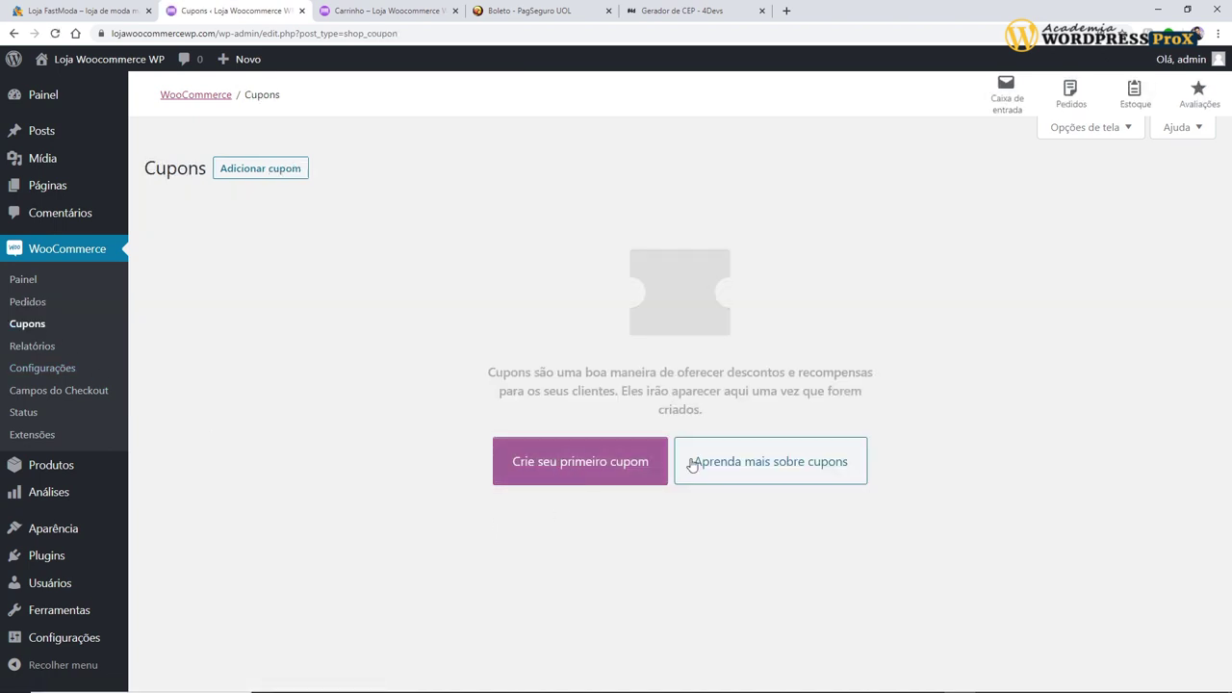
{"action": "left_click", "coordinate": [281, 173]}
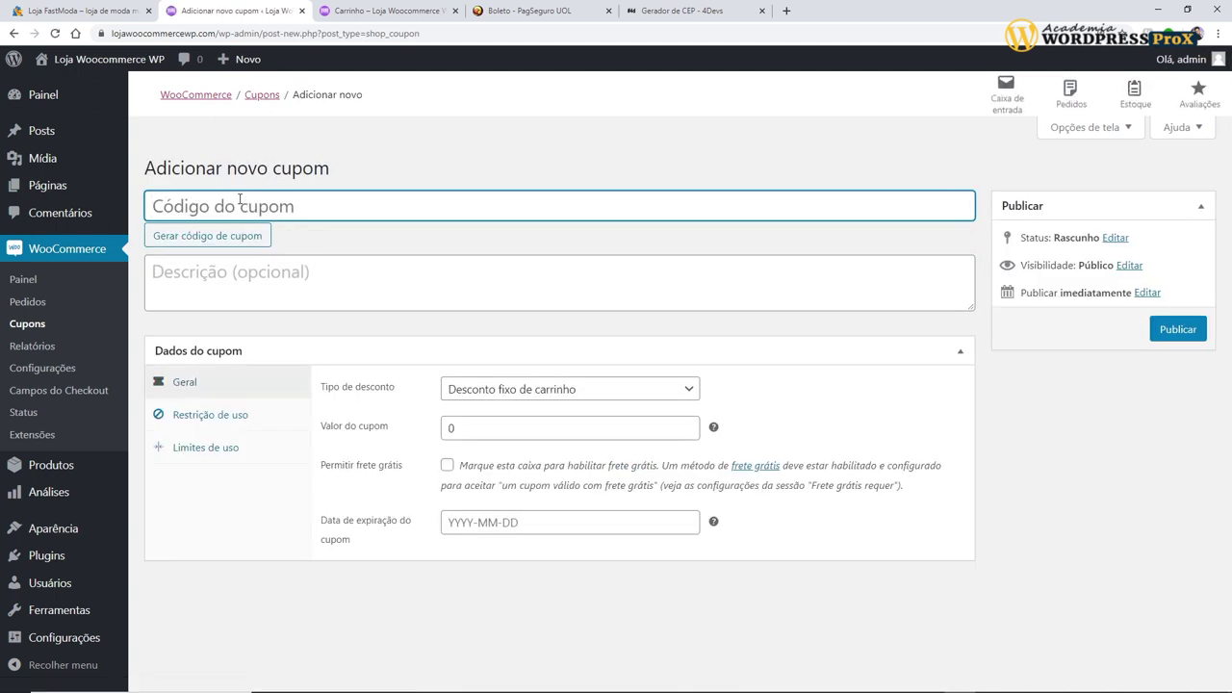
Step: Set the new coupon's code to "Desconto 10,00 acima de 100,00"
{"action": "type", "text": "Desconto 10,00"}
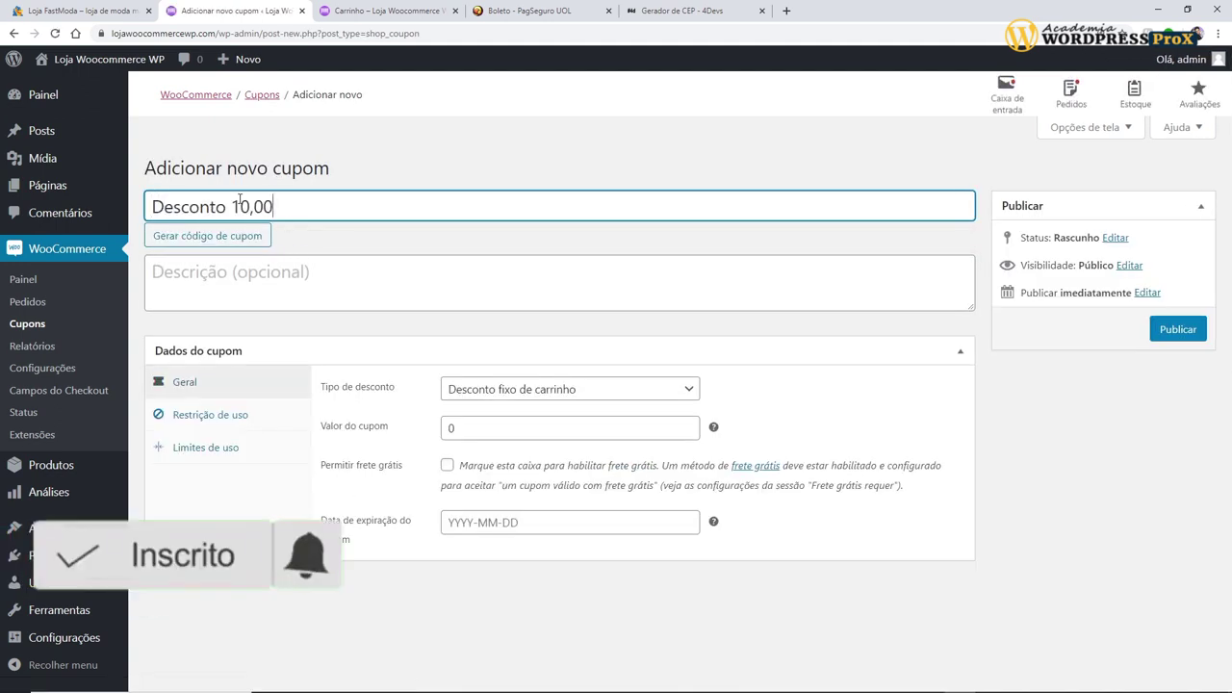
{"action": "type", "text": " acima"}
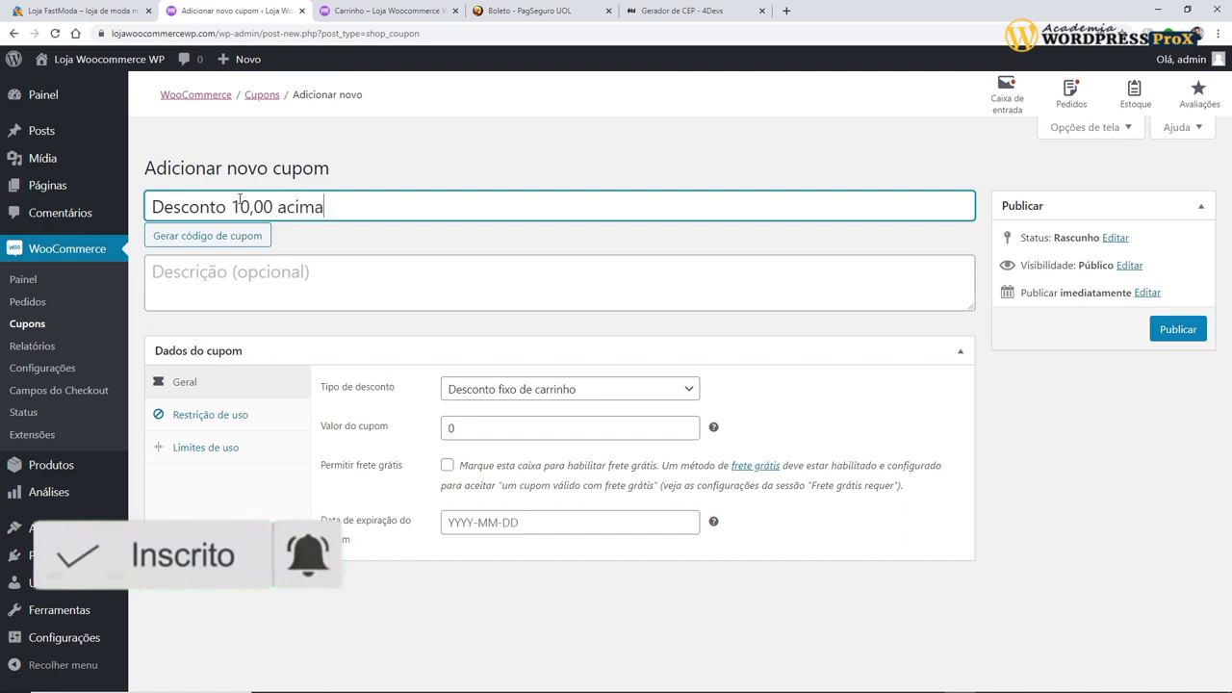
{"action": "type", "text": " de 100"}
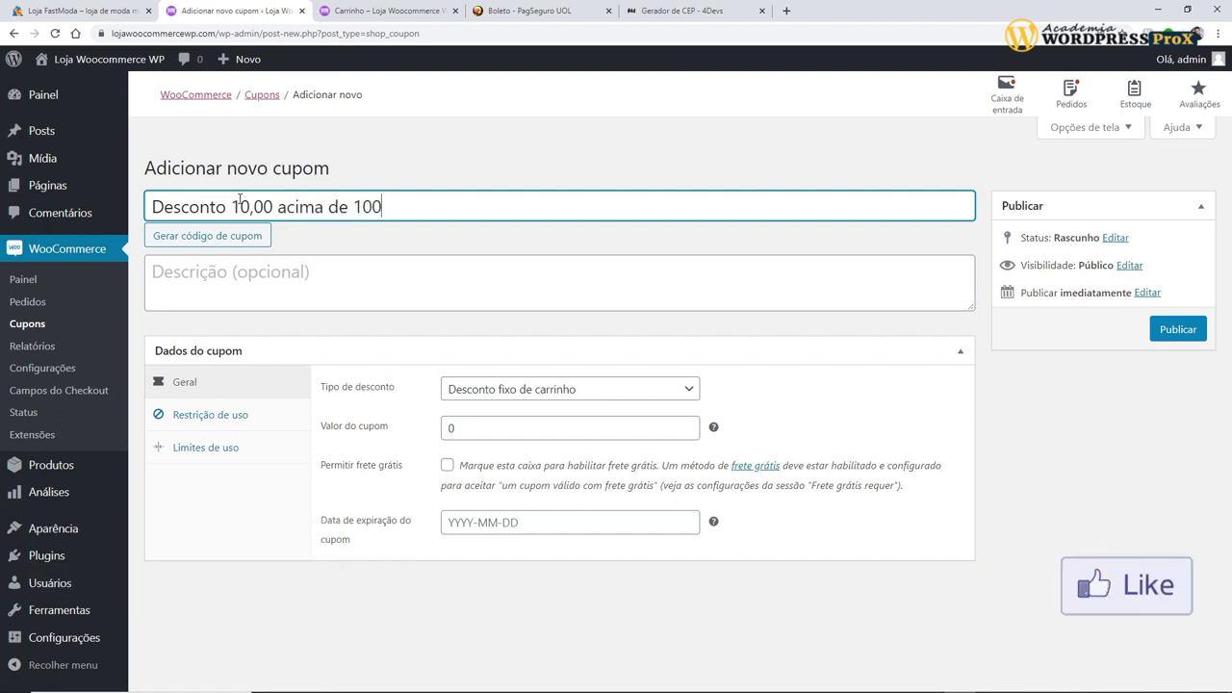
{"action": "type", "text": "%"}
{"action": "key", "text": "BackSpace"}
{"action": "type", "text": ",00"}
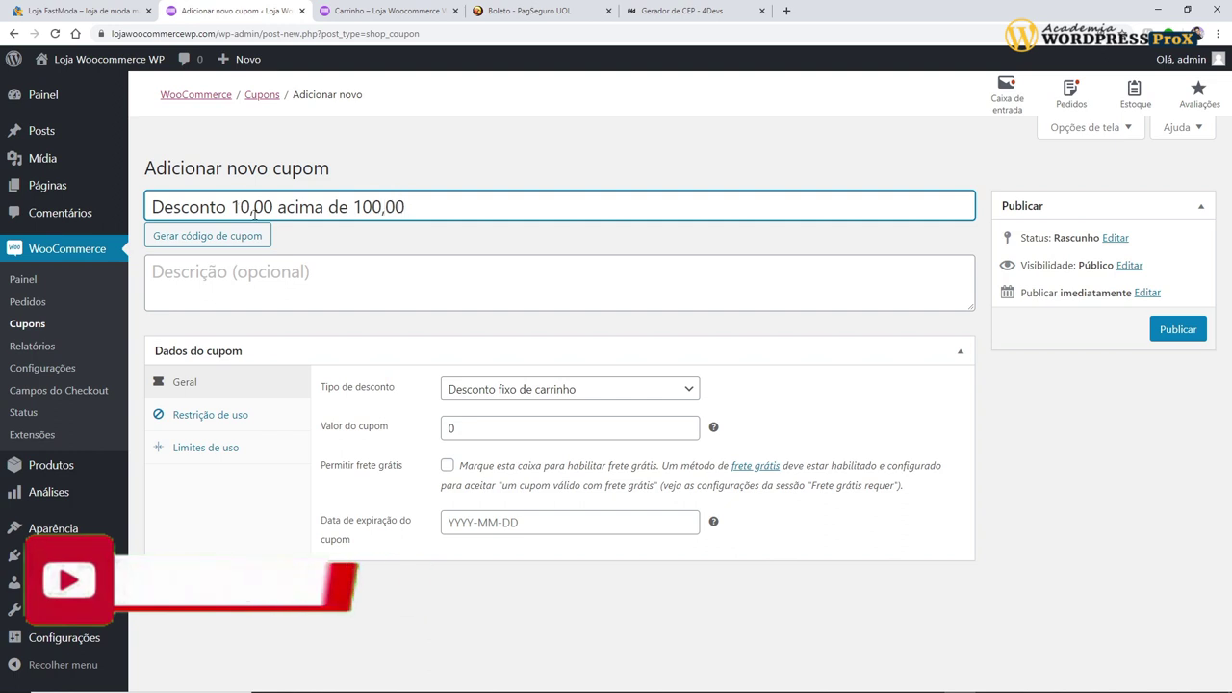
Step: Enter "desconto para quem comprar acima de 100 reais." as the coupon's description
{"action": "left_click", "coordinate": [245, 274]}
{"action": "type", "text": "desco"}
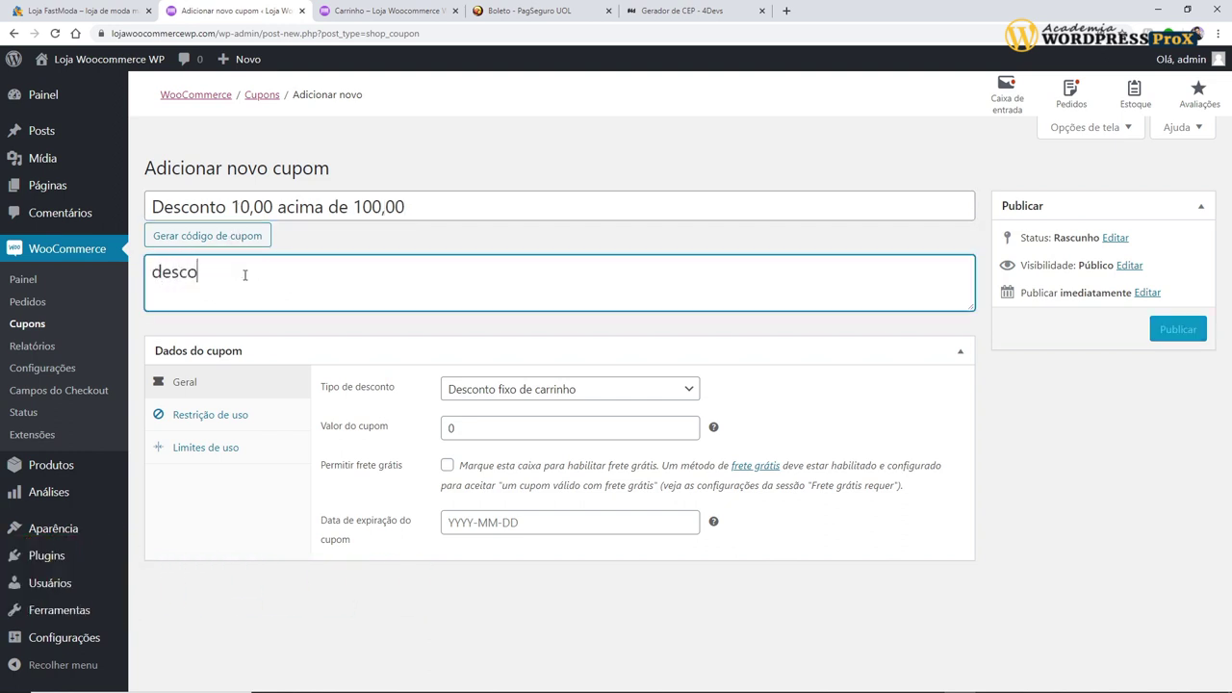
{"action": "type", "text": "nto para quem com"}
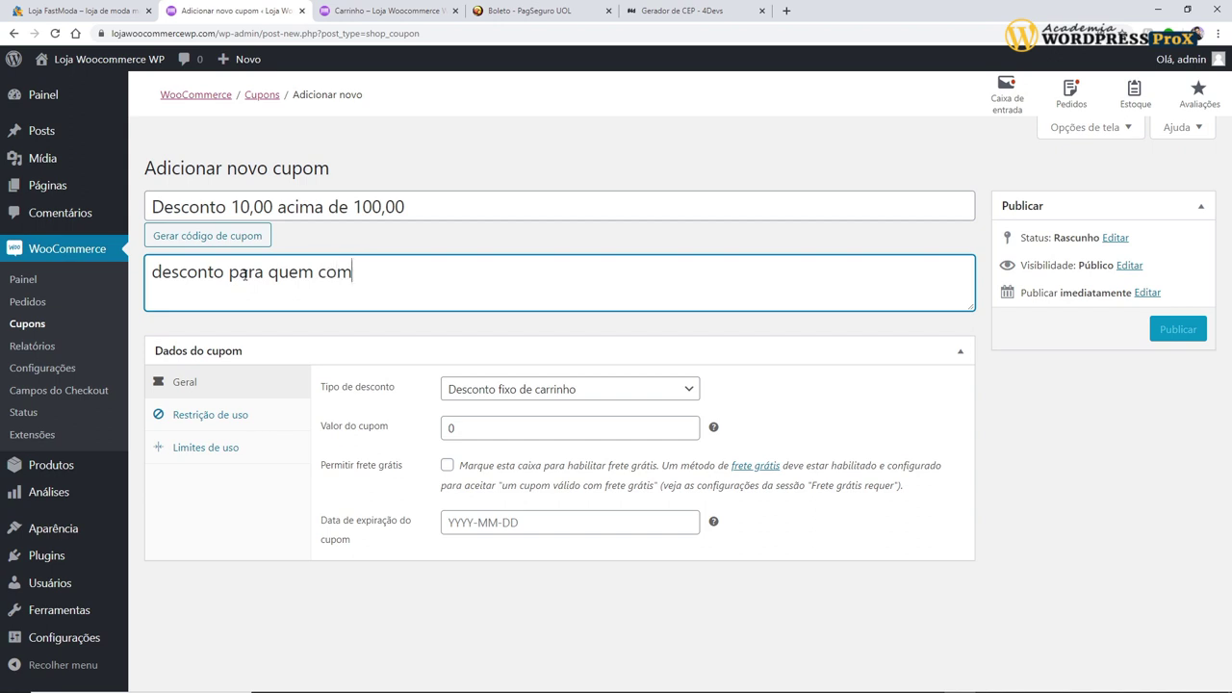
{"action": "type", "text": "prar acima de"}
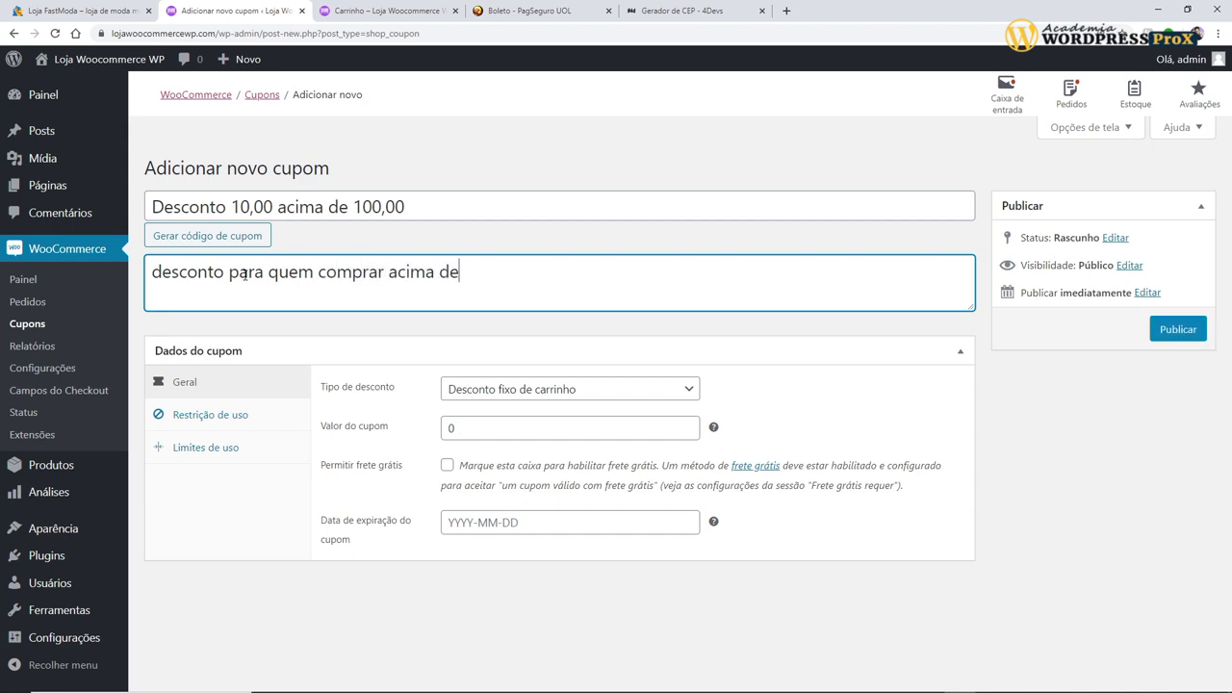
{"action": "type", "text": " 100 reais."}
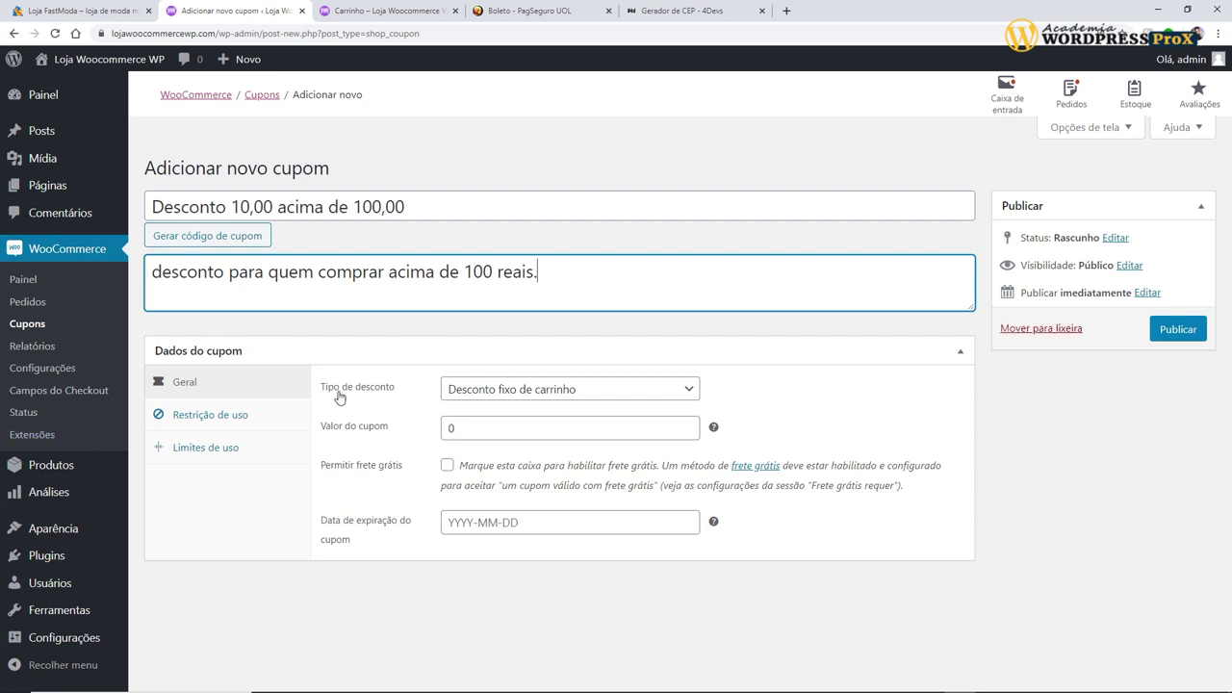
Step: Try the percentage, fixed cart and fixed product options for the coupon's discount type
{"action": "left_click", "coordinate": [514, 395]}
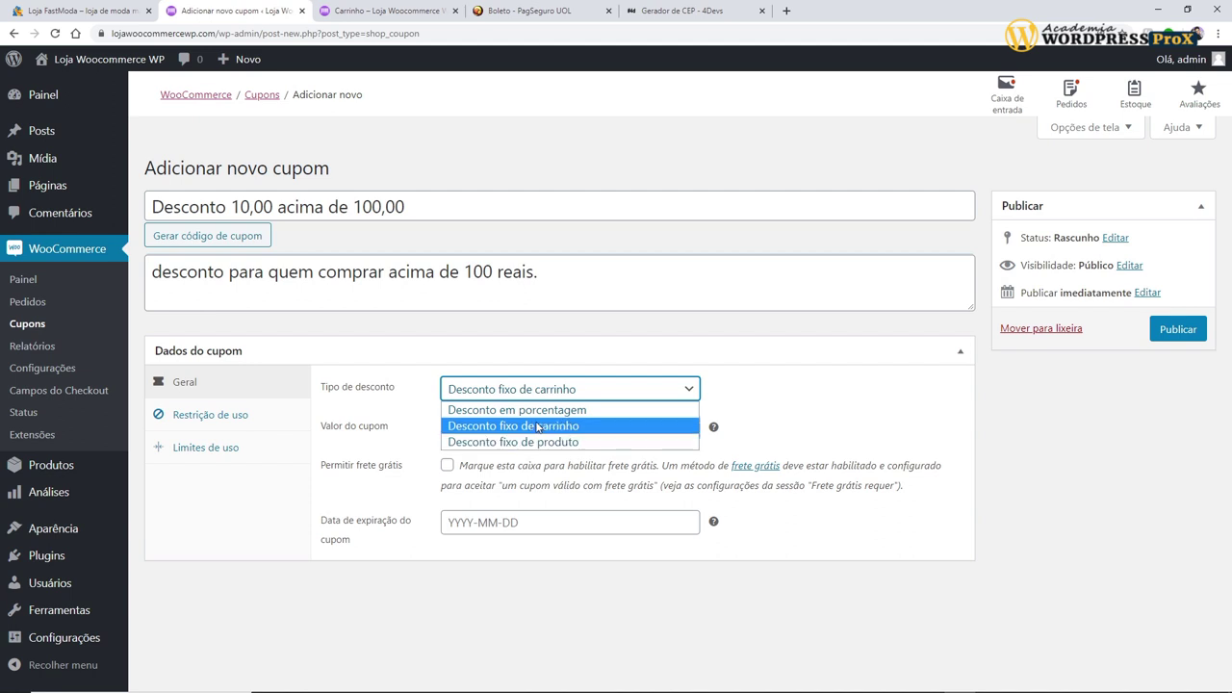
{"action": "left_click", "coordinate": [536, 410]}
{"action": "key", "text": "Tab"}
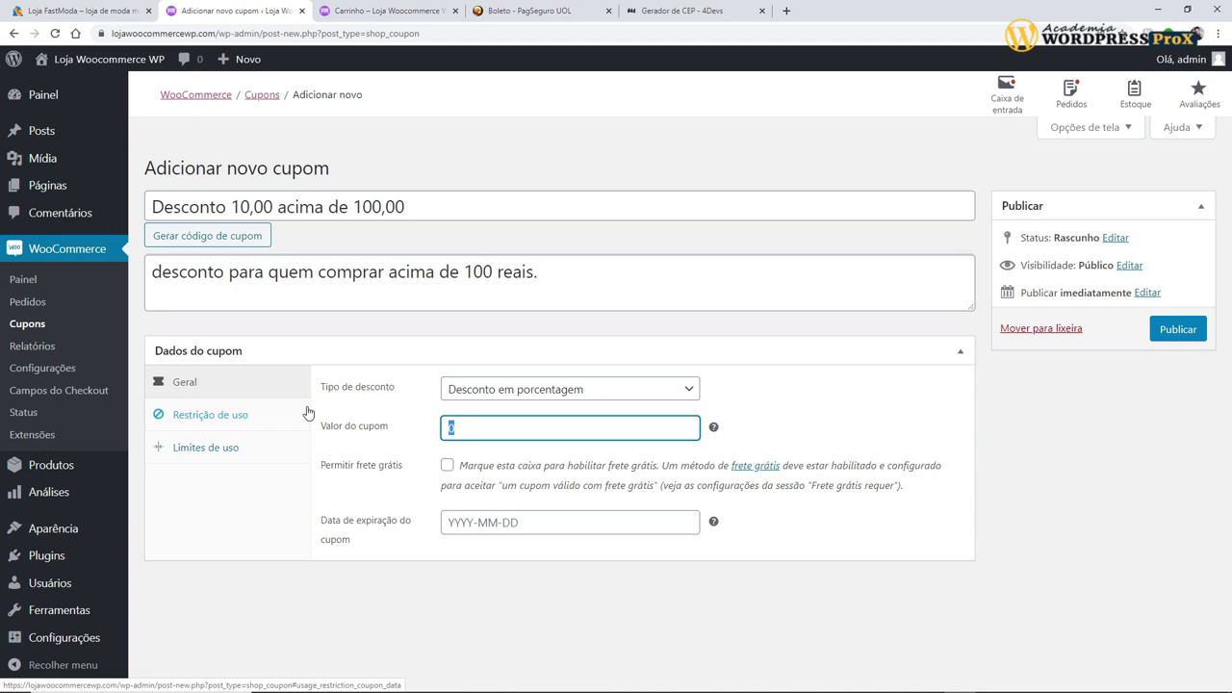
{"action": "left_click", "coordinate": [467, 389]}
{"action": "left_click", "coordinate": [466, 423]}
{"action": "left_click", "coordinate": [500, 394]}
{"action": "left_click", "coordinate": [498, 440]}
{"action": "key", "text": "Tab"}
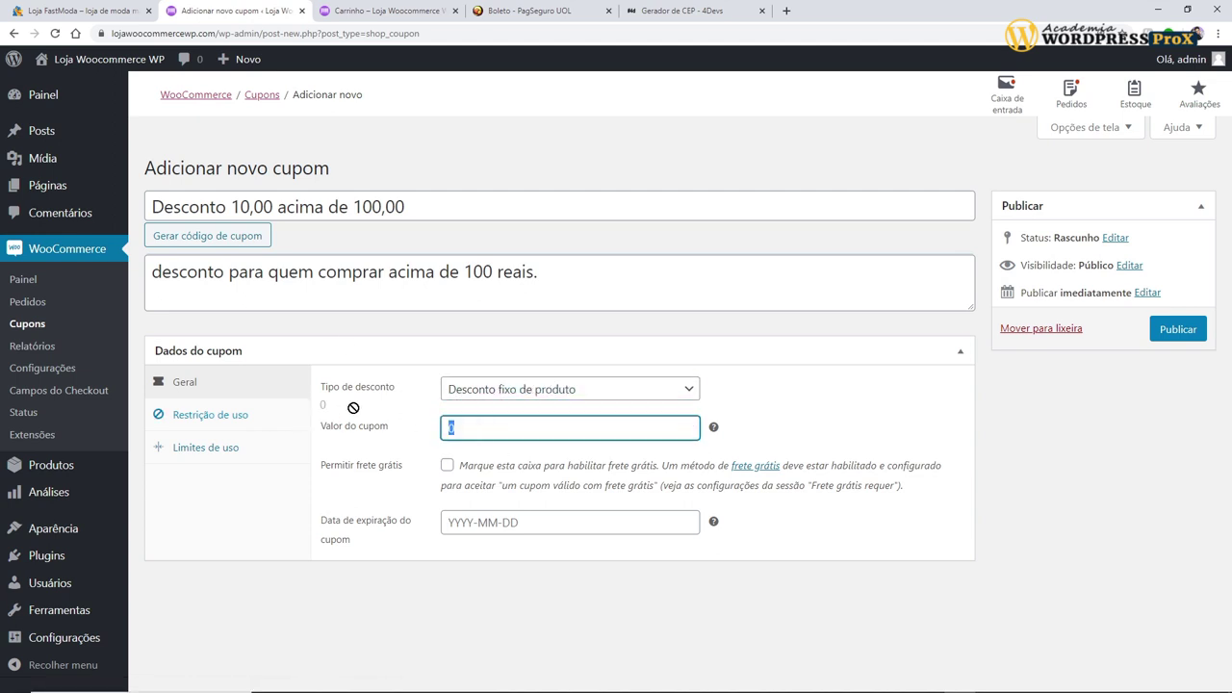
Step: Set the discount type to "Desconto fixo de carrinho" and the coupon value to 10
{"action": "left_click", "coordinate": [505, 395]}
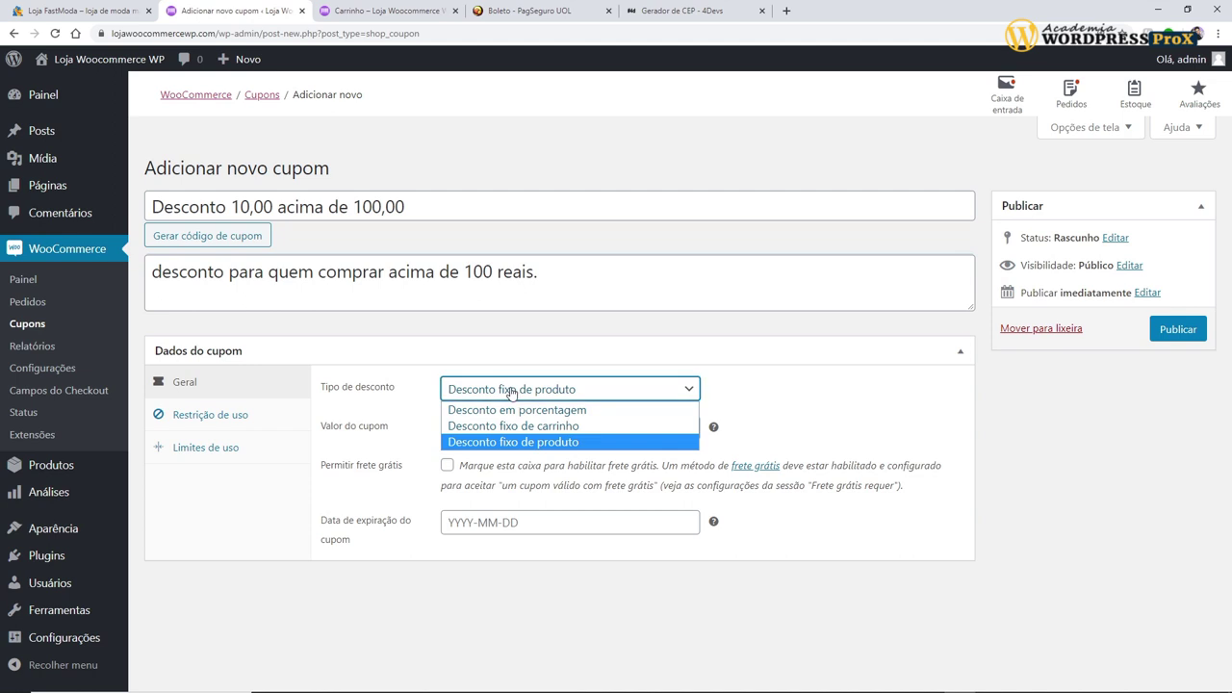
{"action": "left_click", "coordinate": [538, 428]}
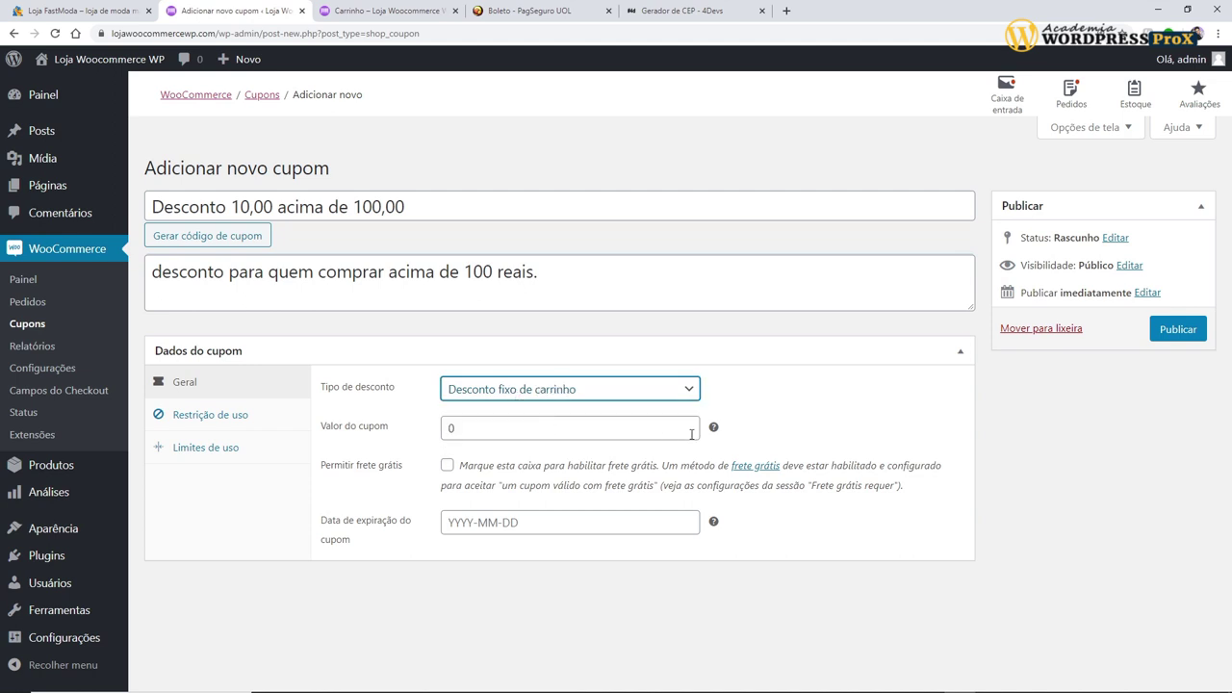
{"action": "mouse_move", "coordinate": [715, 431]}
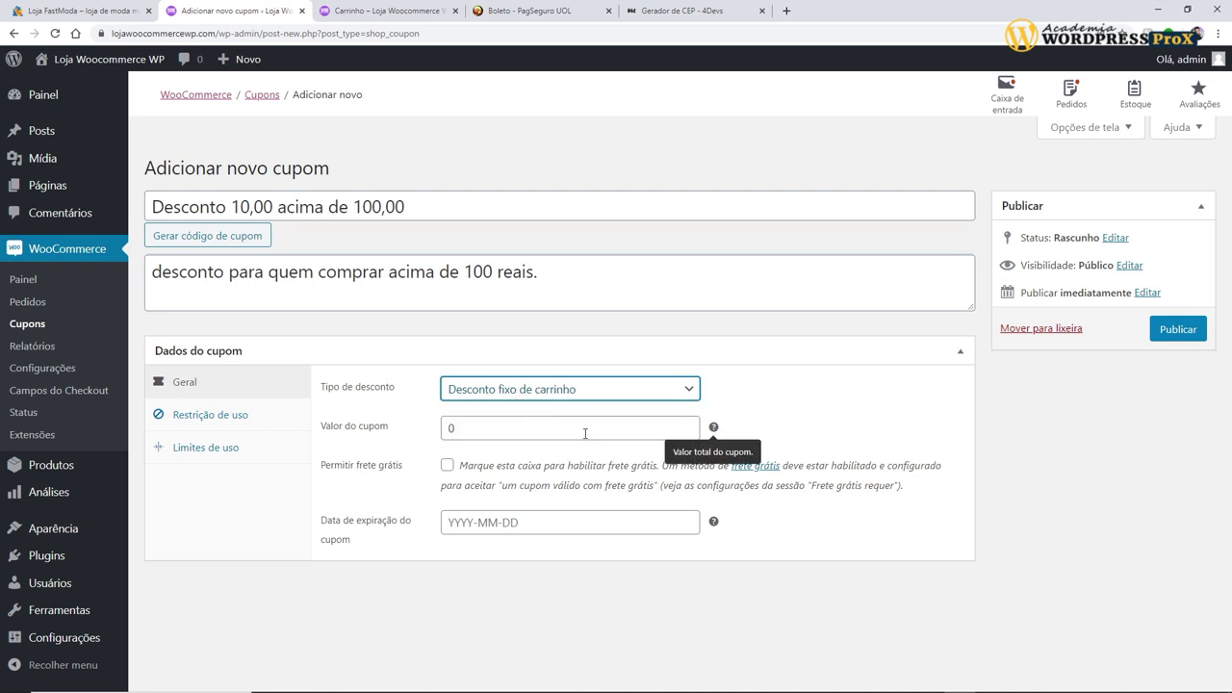
{"action": "left_click_drag", "start_coordinate": [461, 432], "coordinate": [432, 424]}
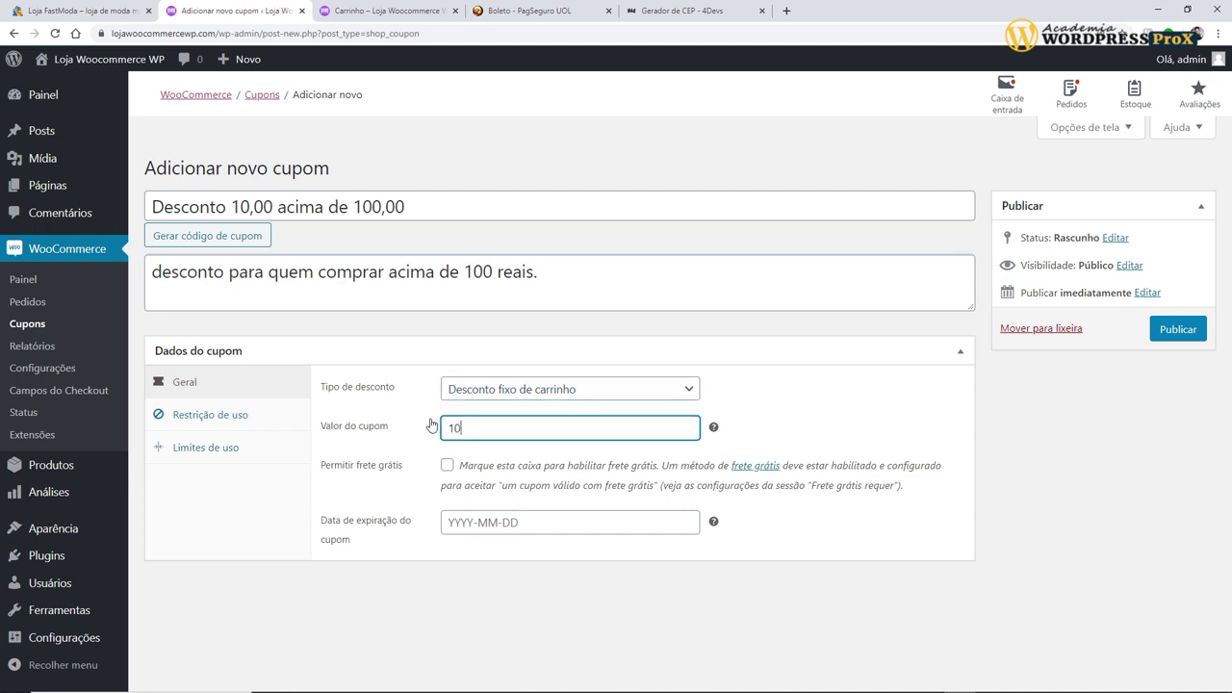
Step: Try "Desconto em porcentagem" as the discount type and return it to "Desconto fixo de carrinho"
{"action": "left_click", "coordinate": [489, 389]}
{"action": "left_click", "coordinate": [491, 408]}
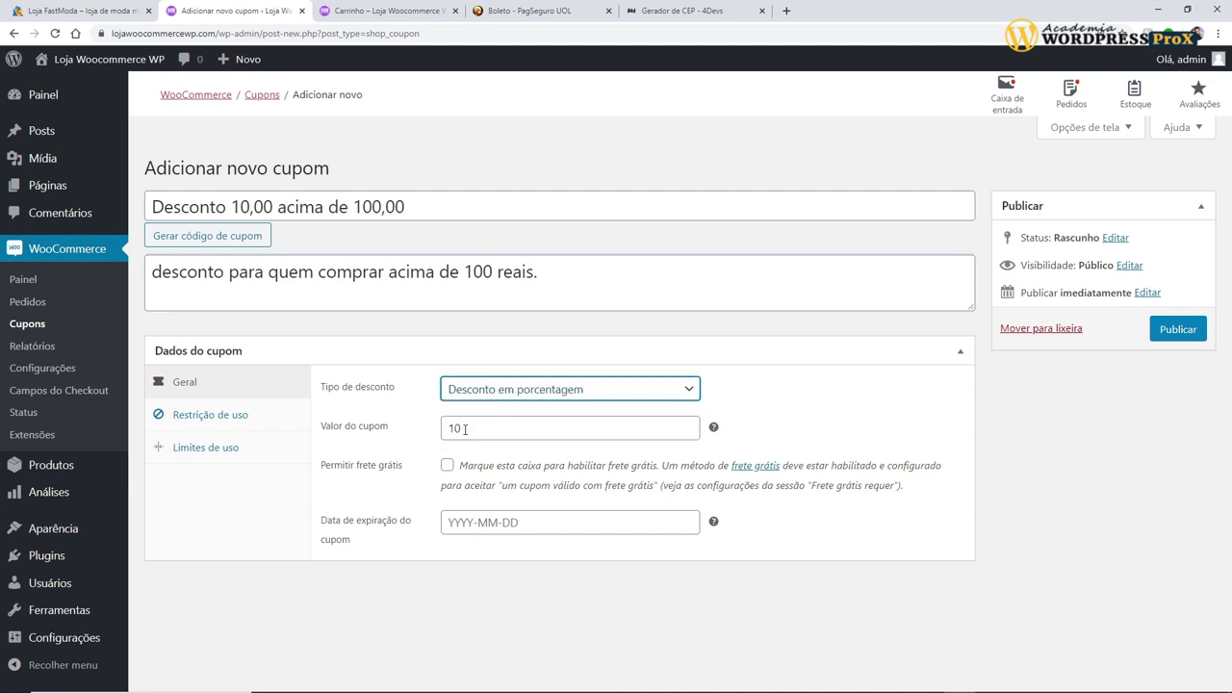
{"action": "mouse_move", "coordinate": [716, 431]}
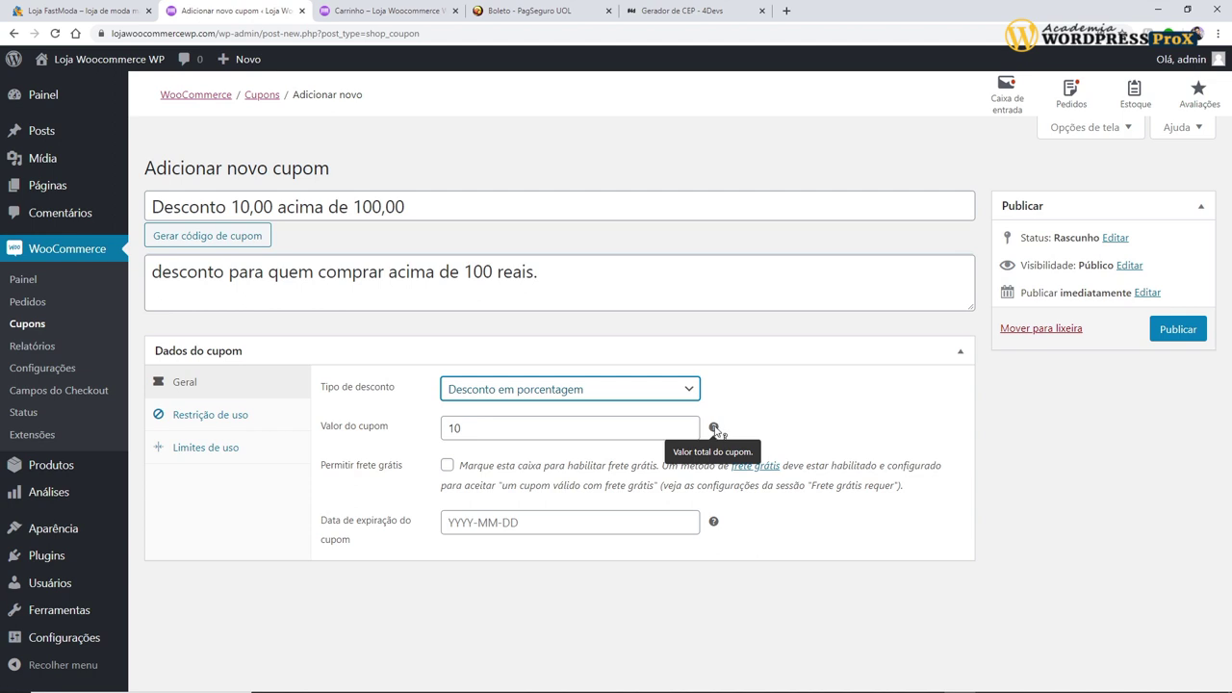
{"action": "left_click", "coordinate": [561, 394]}
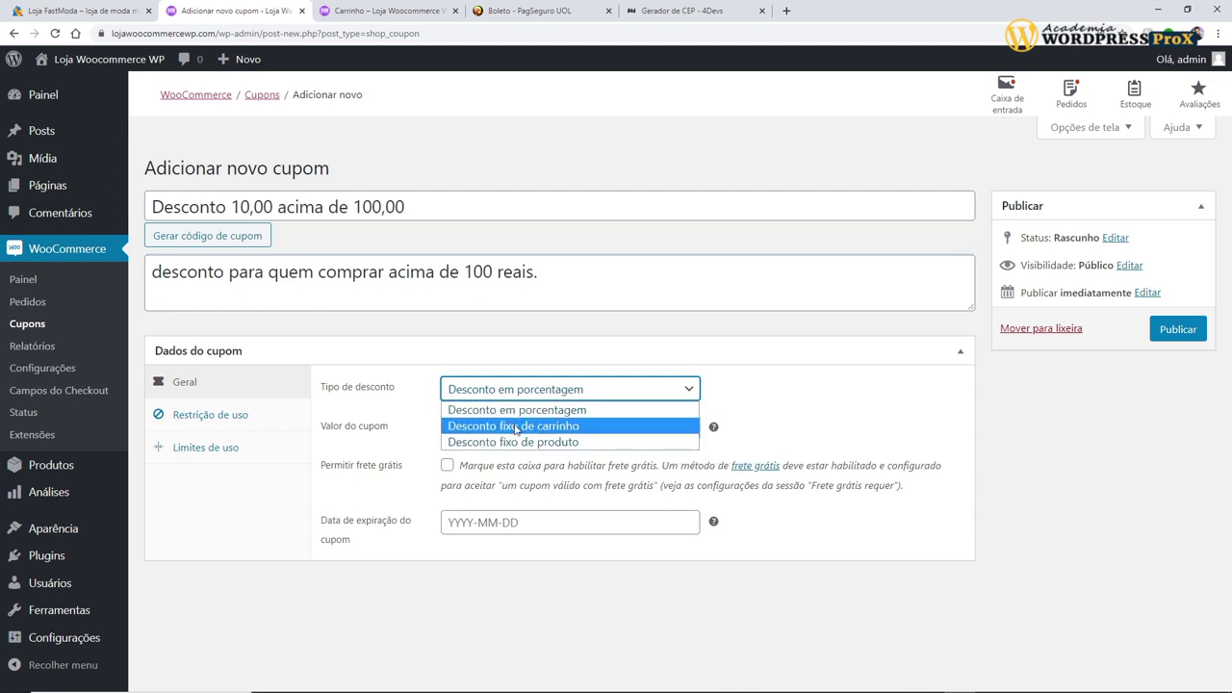
{"action": "left_click", "coordinate": [517, 427]}
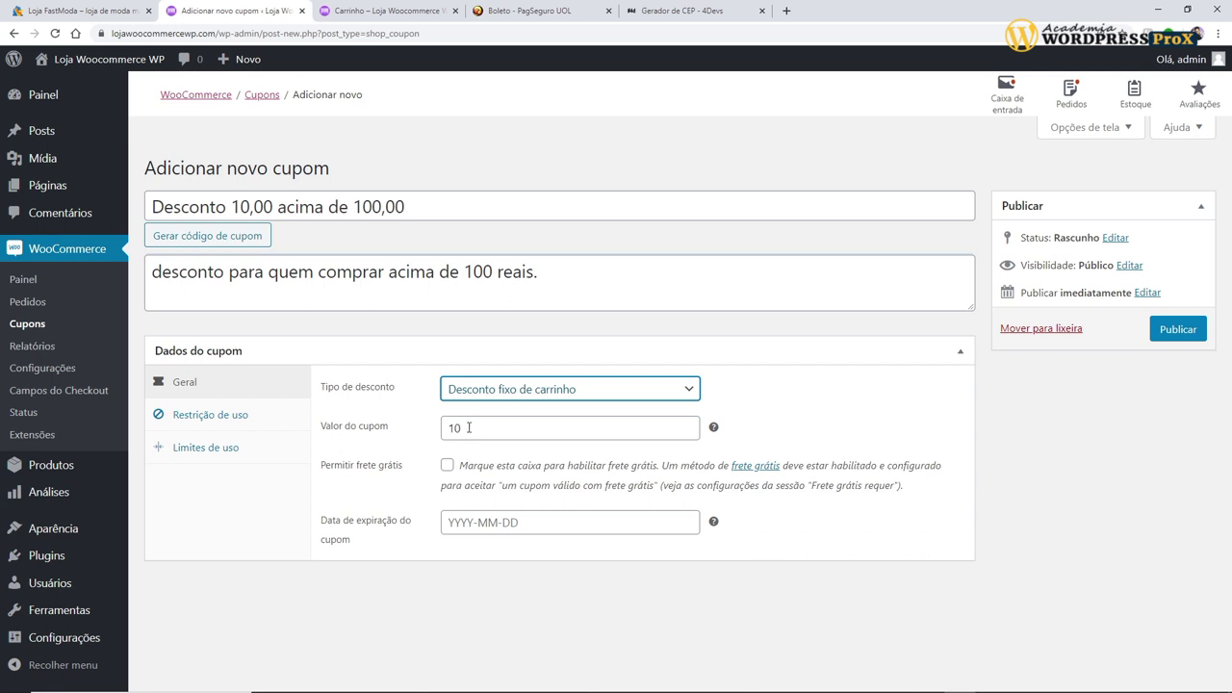
Step: Examine the coupon value and the expiration date calendar without choosing a date
{"action": "left_click_drag", "start_coordinate": [462, 428], "coordinate": [443, 432]}
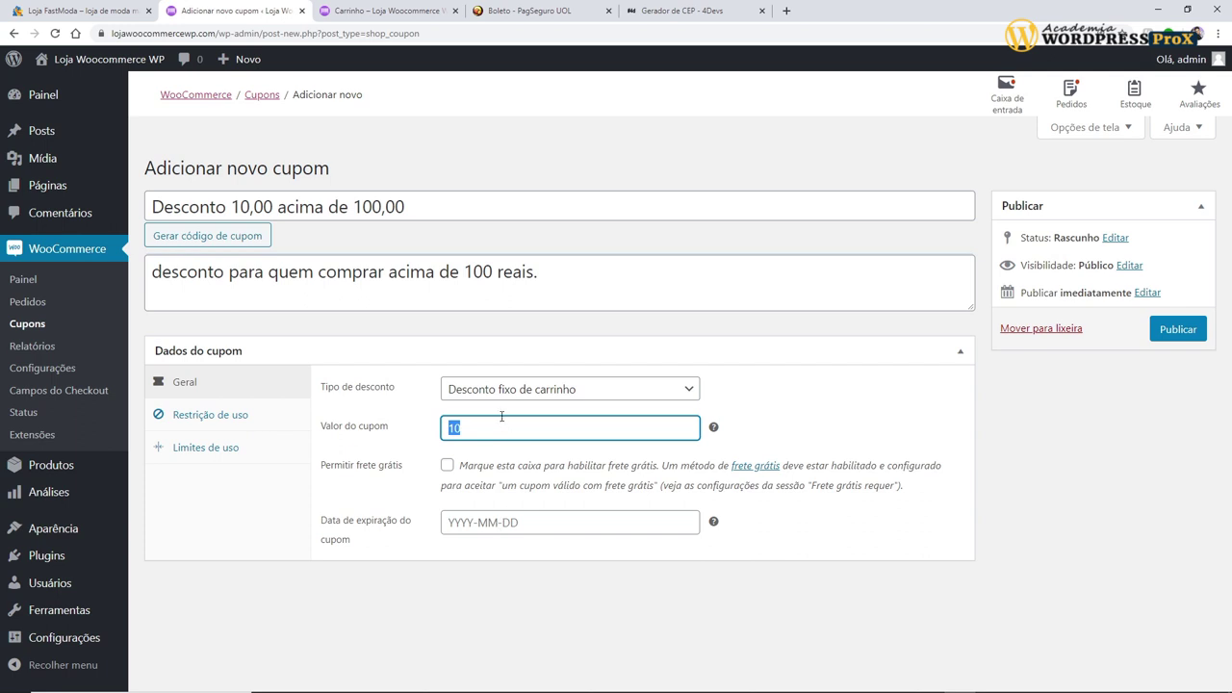
{"action": "left_click", "coordinate": [453, 520]}
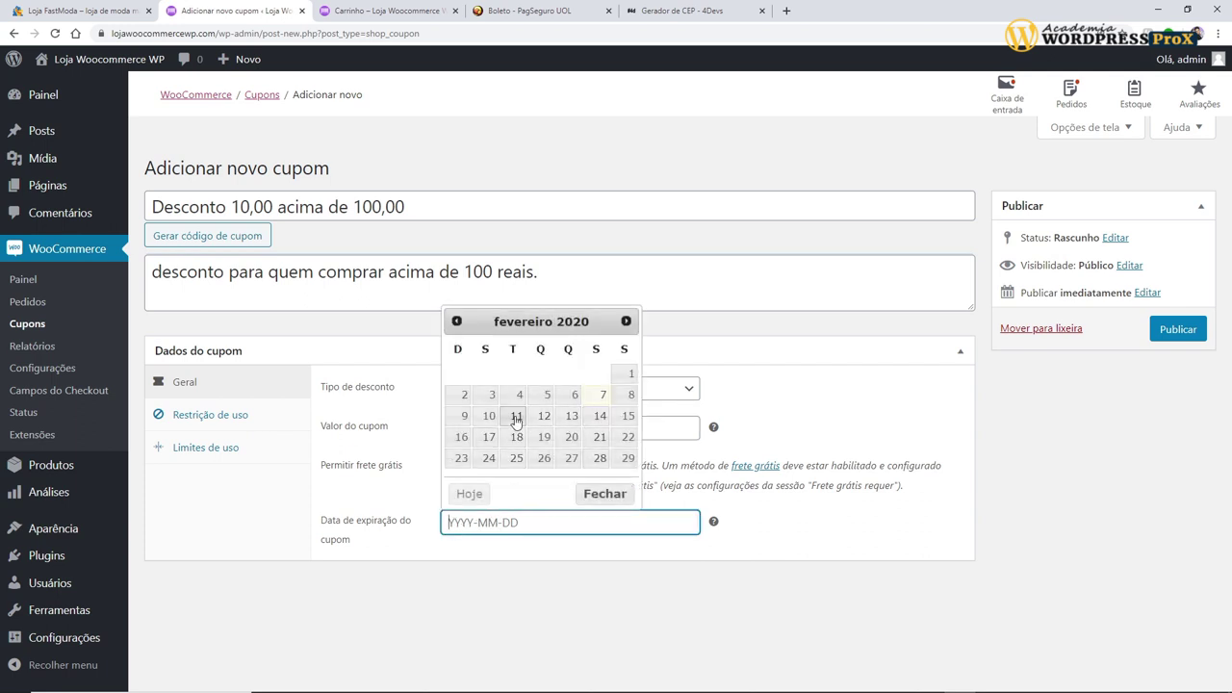
{"action": "left_click", "coordinate": [508, 580]}
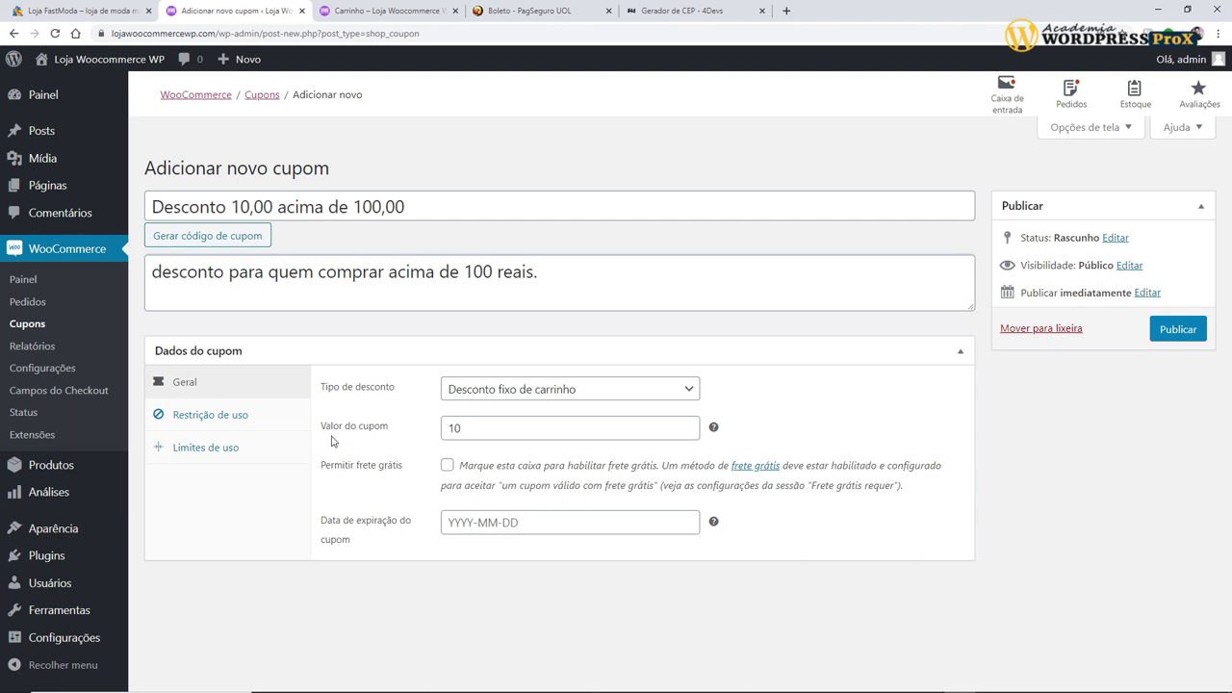
Step: Set the minimum spend in the coupon's usage restrictions to 100
{"action": "left_click", "coordinate": [251, 425]}
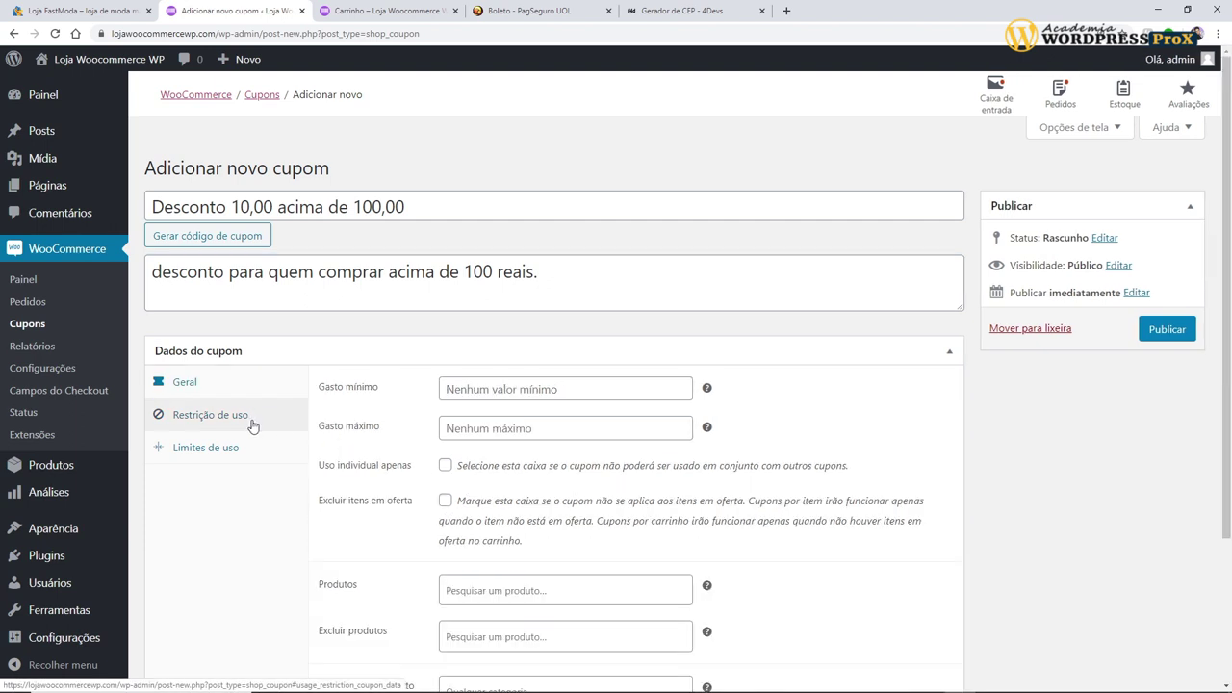
{"action": "left_click", "coordinate": [542, 394]}
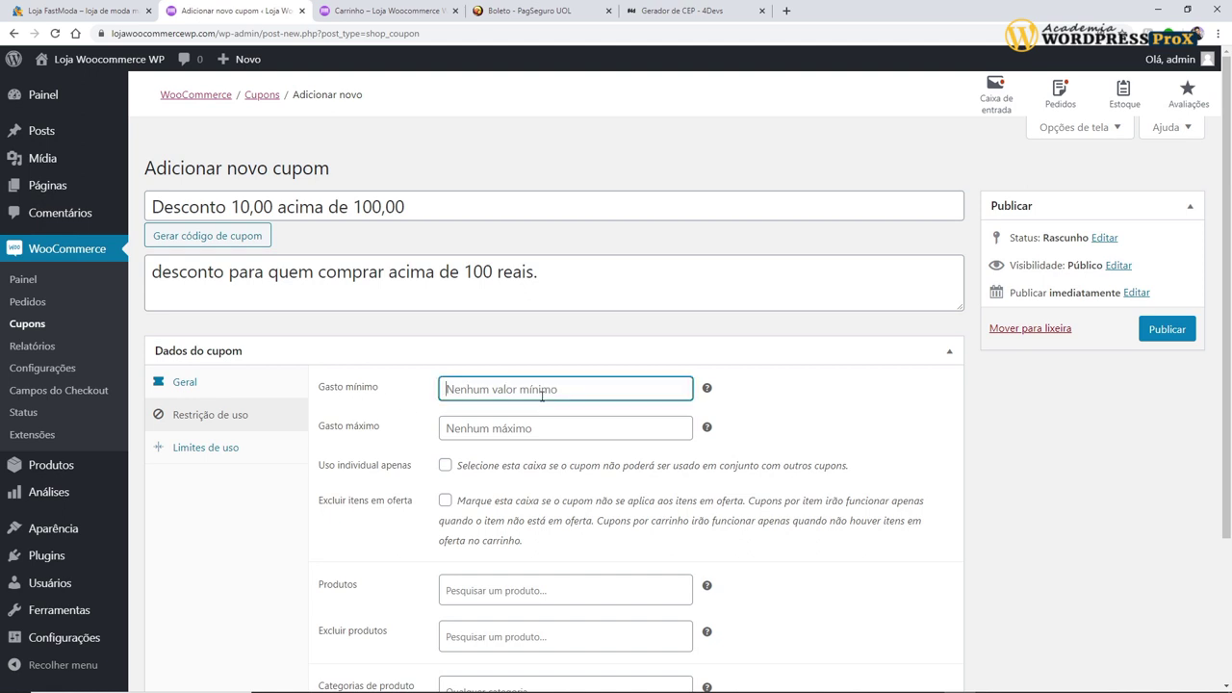
{"action": "type", "text": "100"}
Step: Try a maximum spend of 1000 in the usage restrictions and clear it again
{"action": "left_click", "coordinate": [466, 428]}
{"action": "type", "text": "10"}
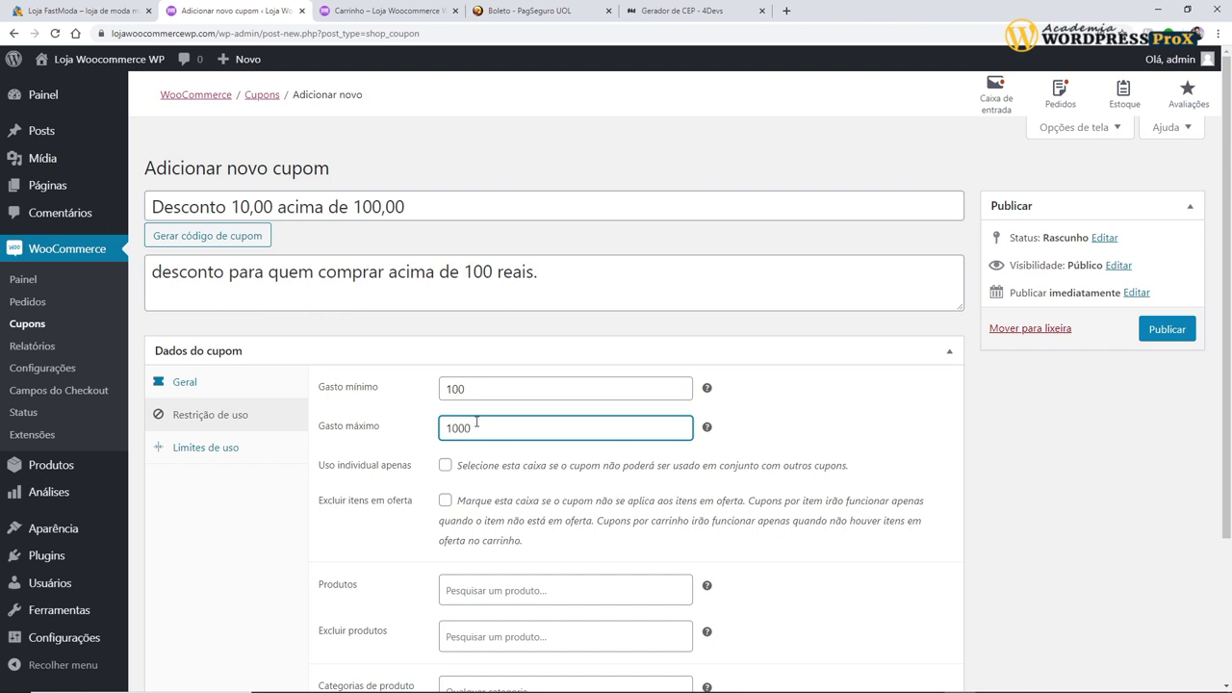
{"action": "scroll", "coordinate": [477, 421], "scroll_direction": "down", "scroll_amount": 1}
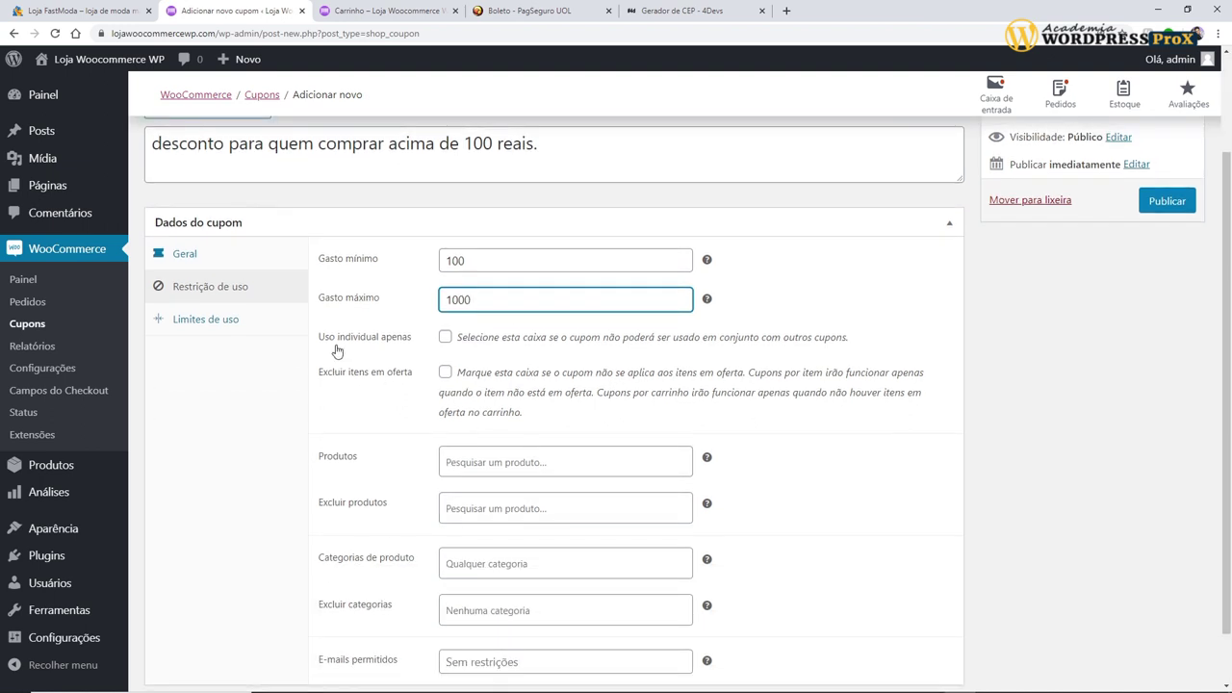
{"action": "left_click_drag", "start_coordinate": [489, 298], "coordinate": [382, 283]}
{"action": "key", "text": "BackSpace"}
{"action": "left_click", "coordinate": [364, 397]}
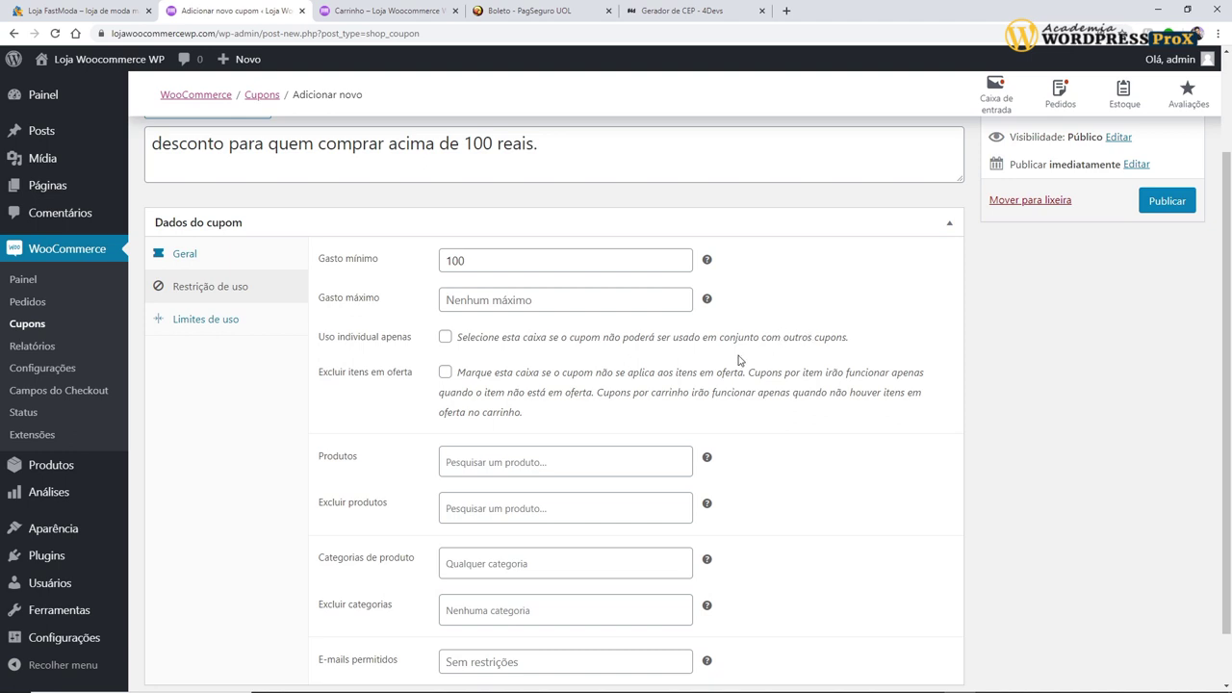
Step: Restrict the coupon to individual use only and exclude sale items from it
{"action": "left_click", "coordinate": [445, 338]}
{"action": "left_click", "coordinate": [445, 373]}
{"action": "scroll", "coordinate": [404, 407], "scroll_direction": "down", "scroll_amount": 1}
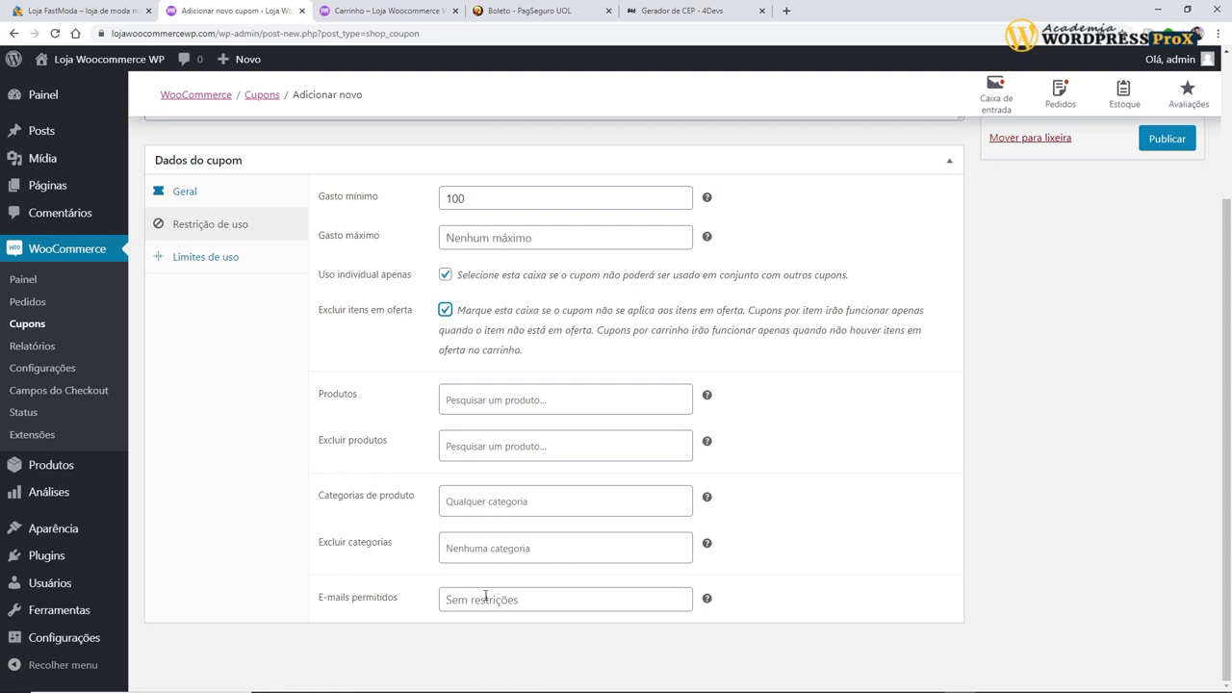
Step: Try a usage limit of 1 per coupon and 1 per customer
{"action": "left_click", "coordinate": [212, 260]}
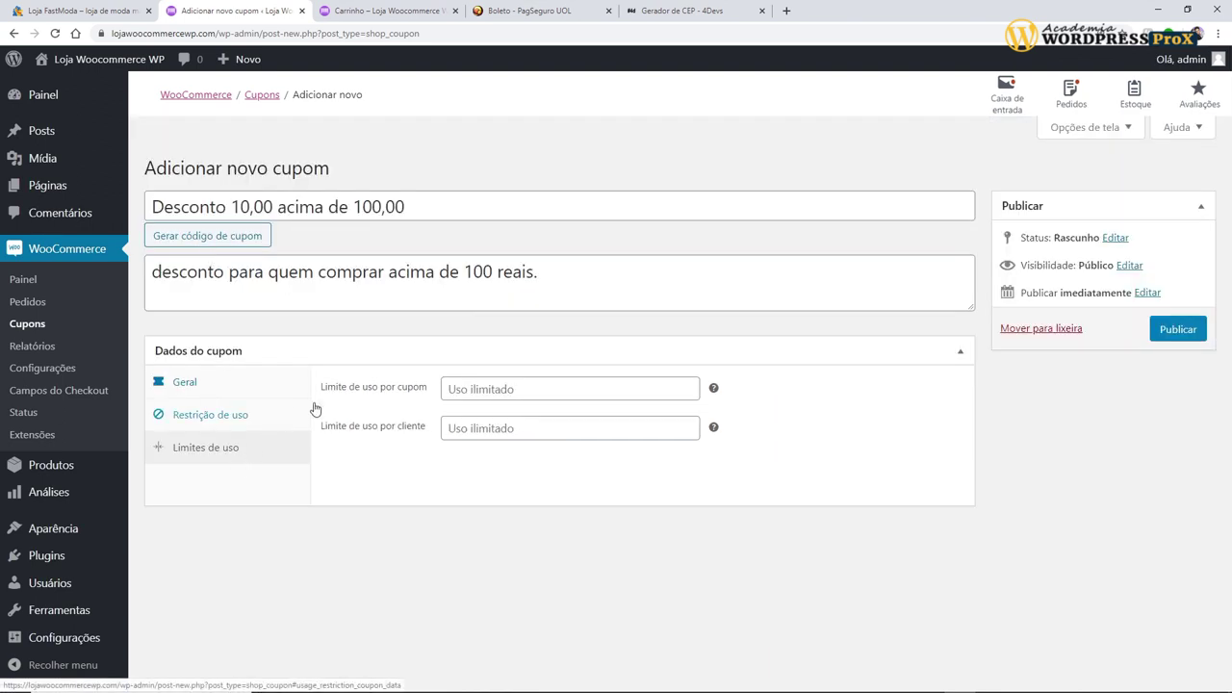
{"action": "left_click", "coordinate": [490, 389]}
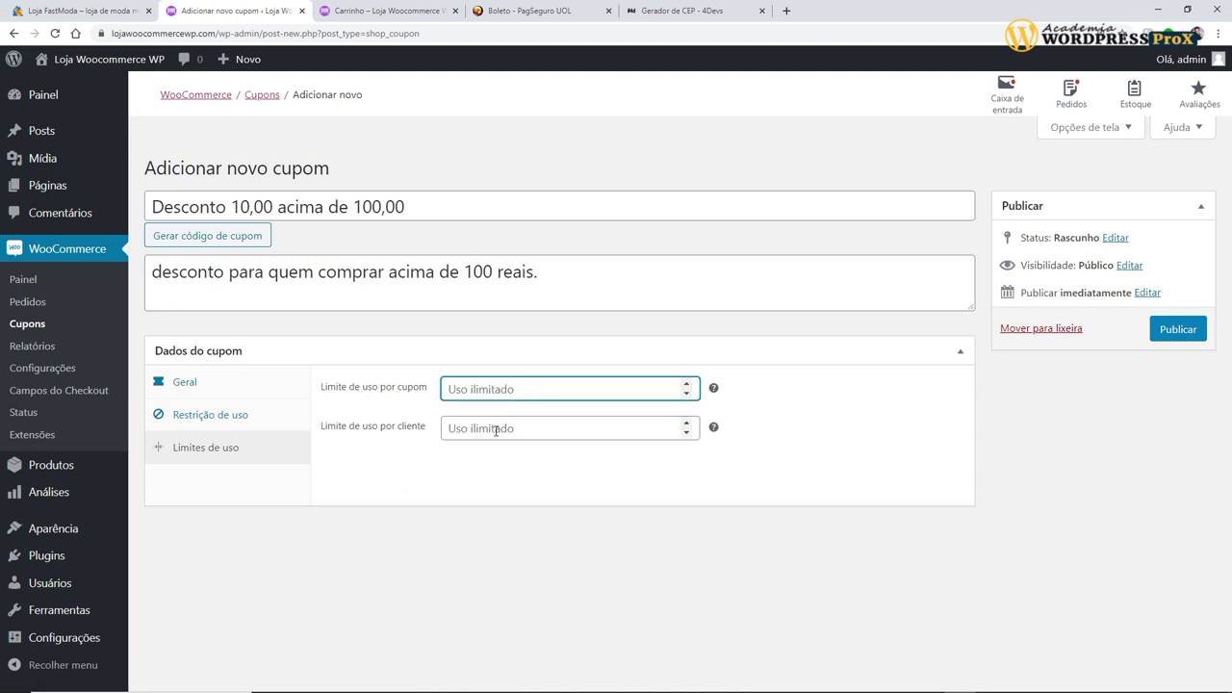
{"action": "left_click", "coordinate": [471, 429]}
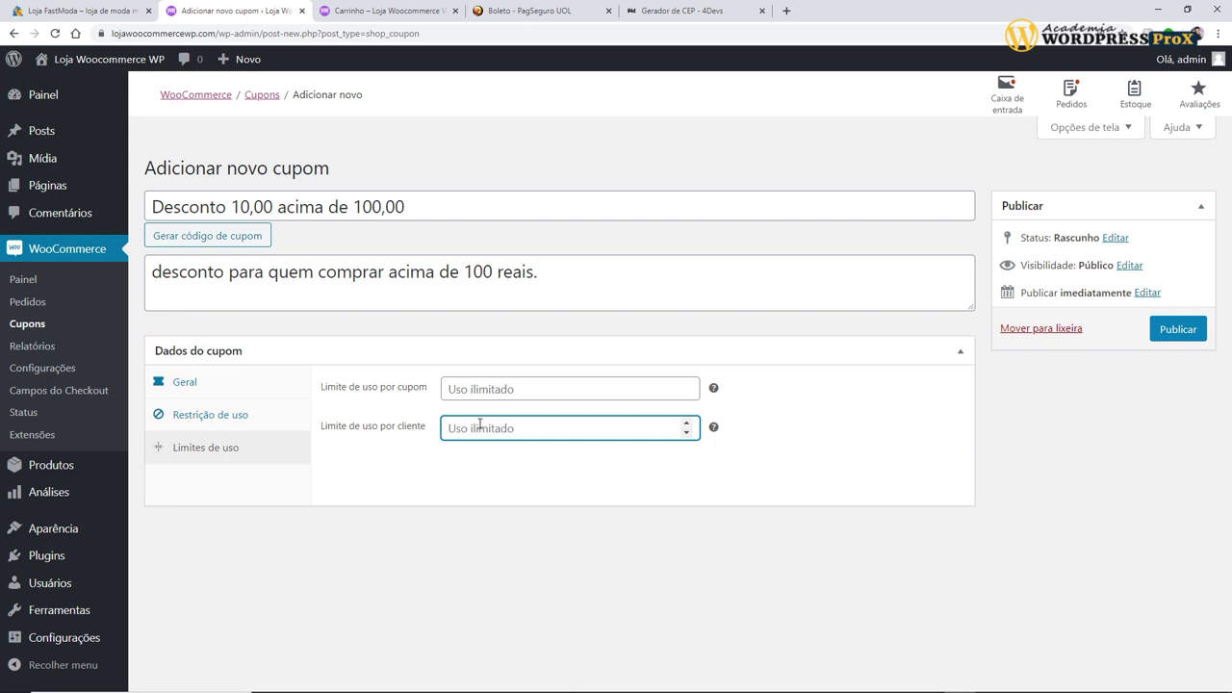
{"action": "left_click", "coordinate": [467, 391]}
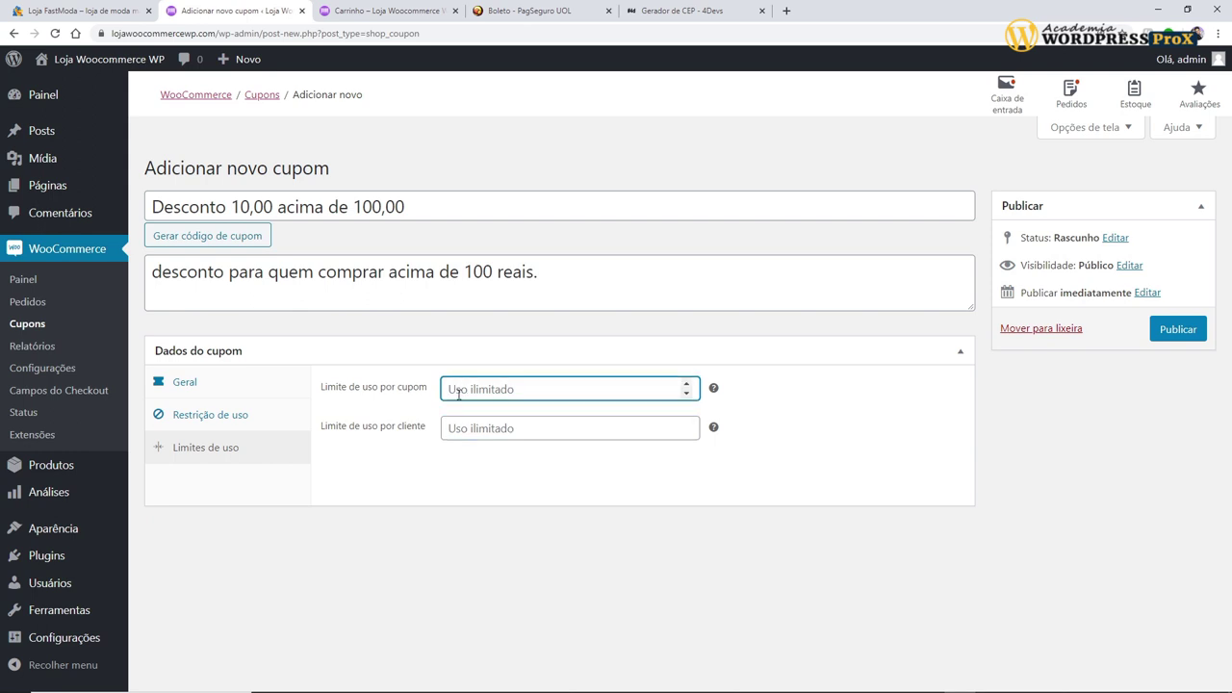
{"action": "type", "text": "1"}
{"action": "left_click", "coordinate": [458, 429]}
{"action": "type", "text": "1"}
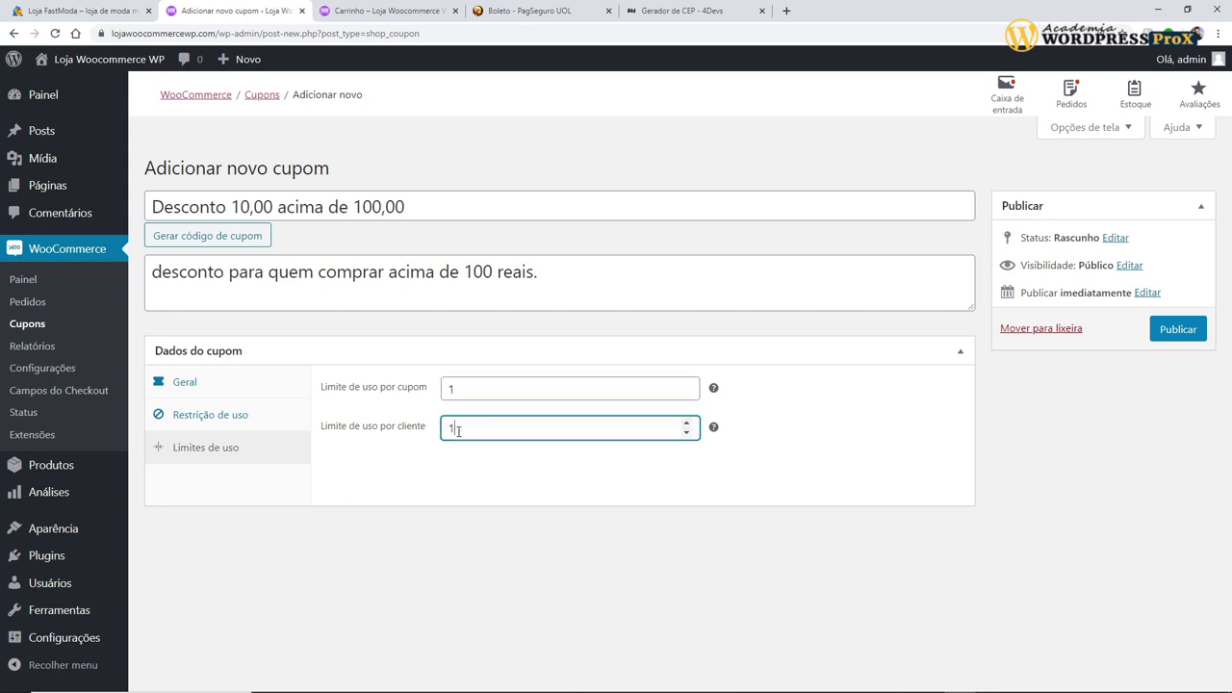
Step: Clear the usage limits per customer and per coupon
{"action": "left_click_drag", "start_coordinate": [458, 430], "coordinate": [425, 438]}
{"action": "key", "text": "BackSpace"}
{"action": "key", "text": "shift+Tab"}
{"action": "key", "text": "BackSpace"}
{"action": "left_click", "coordinate": [410, 466]}
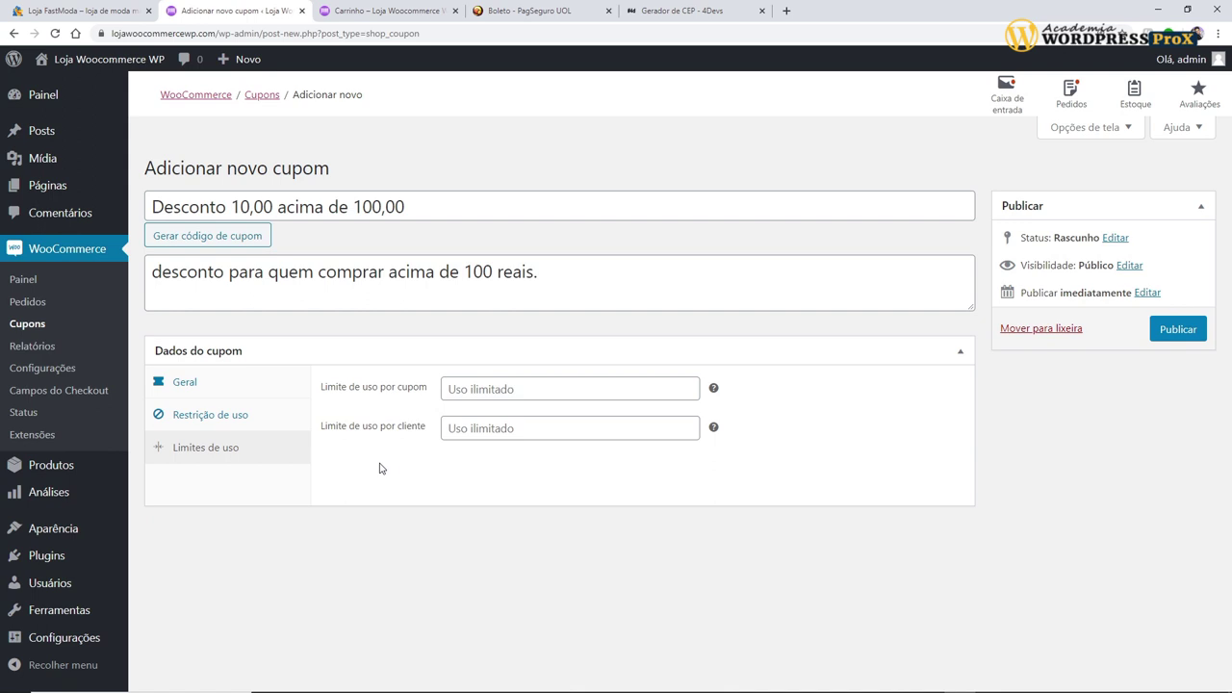
Step: Check the general and usage restriction settings, then replace the coupon's code with an automatically generated one and select it
{"action": "left_click", "coordinate": [194, 389]}
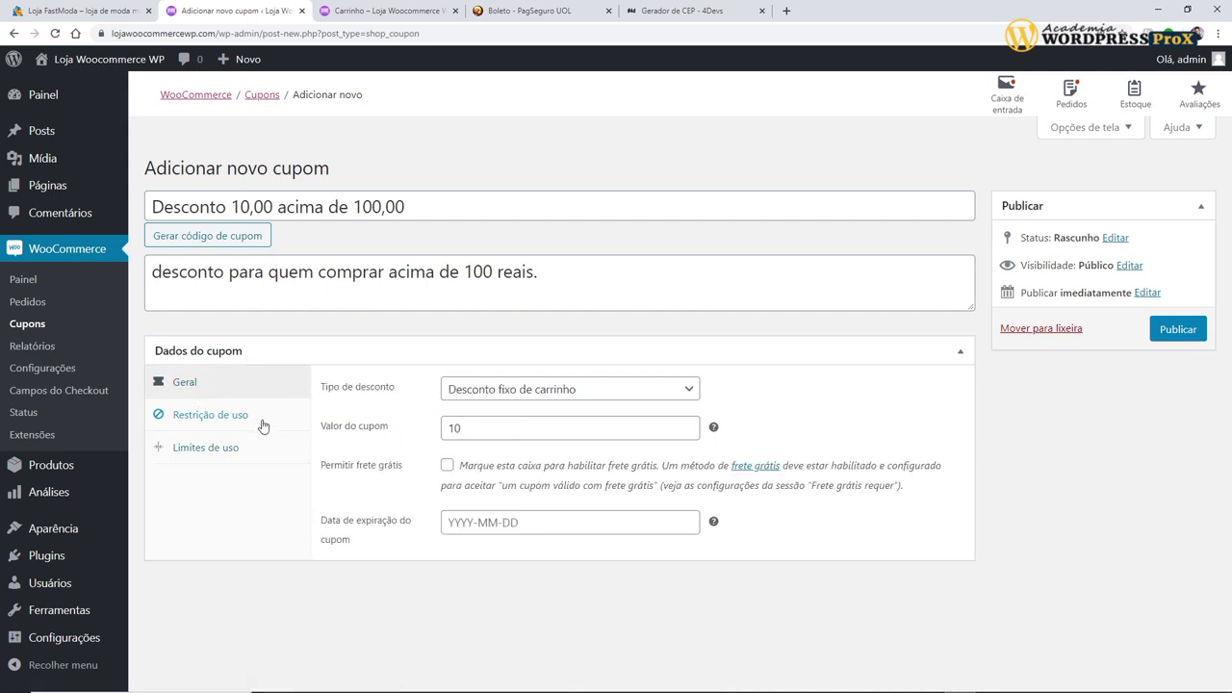
{"action": "left_click", "coordinate": [257, 422]}
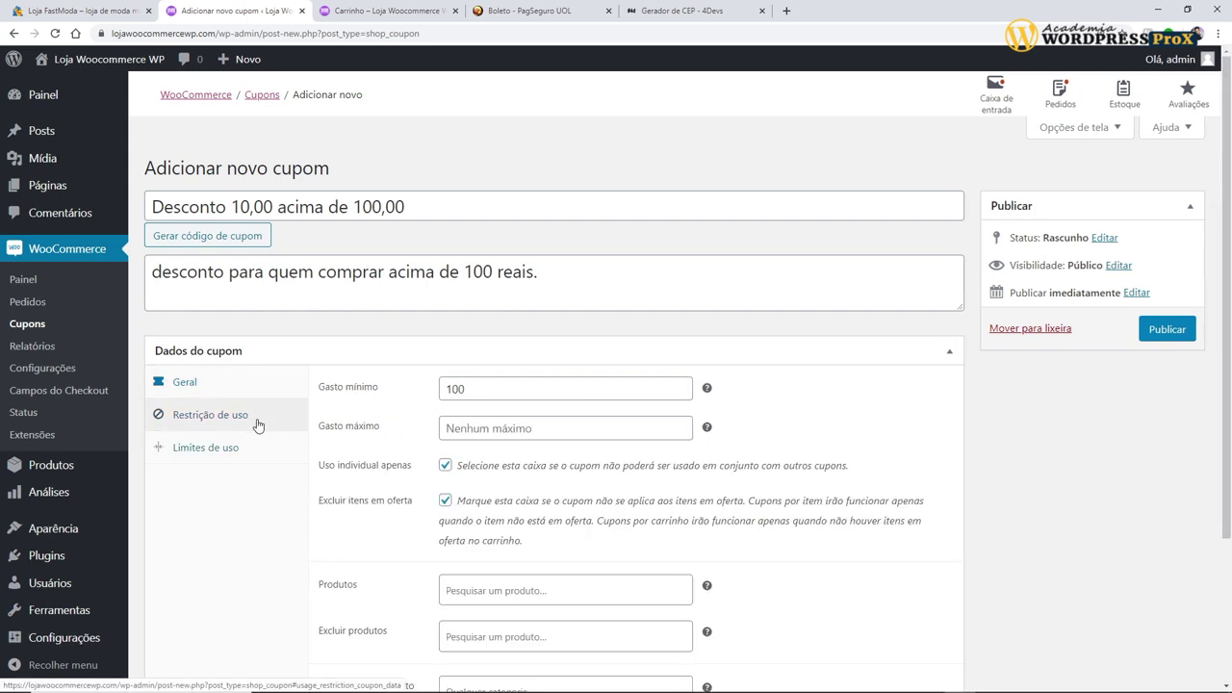
{"action": "left_click", "coordinate": [229, 243]}
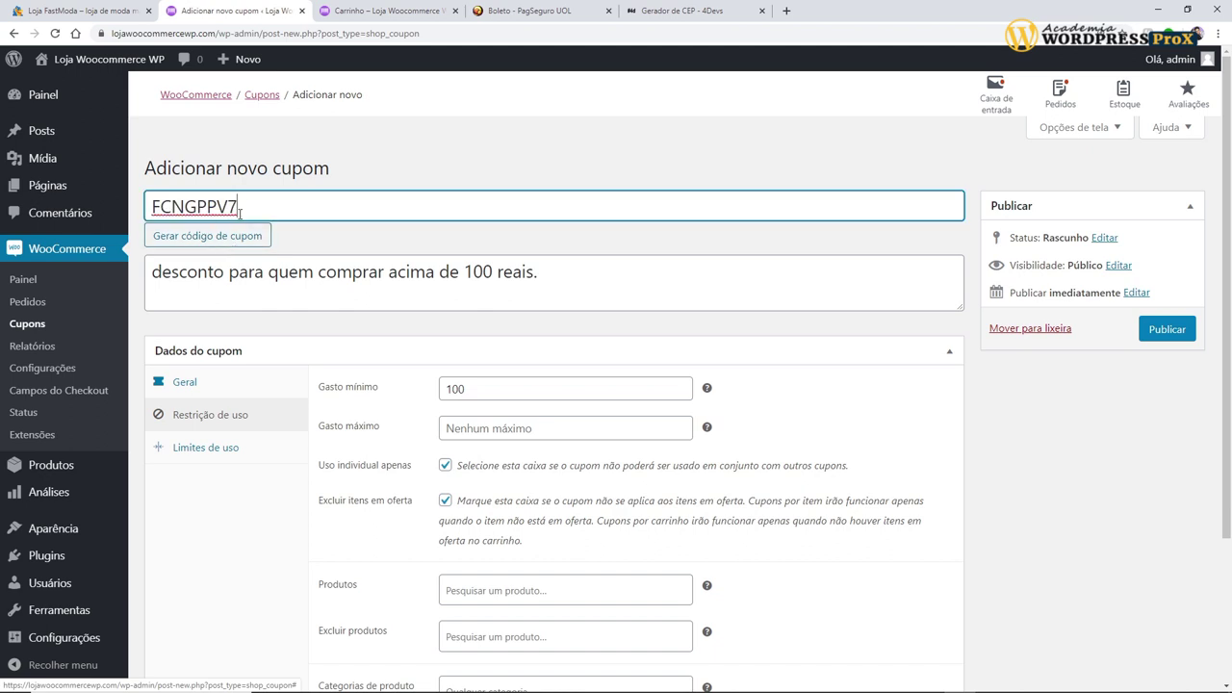
{"action": "key", "text": "ctrl+a"}
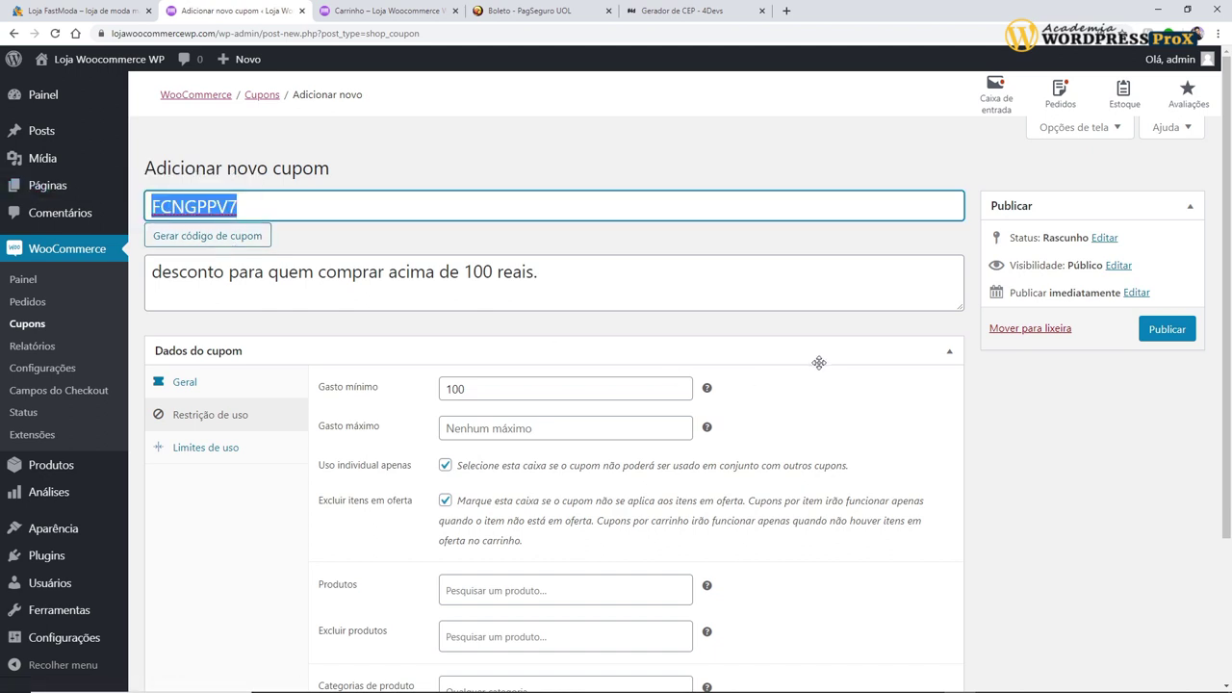
{"action": "left_click", "coordinate": [334, 239]}
{"action": "left_click_drag", "start_coordinate": [286, 208], "coordinate": [141, 197]}
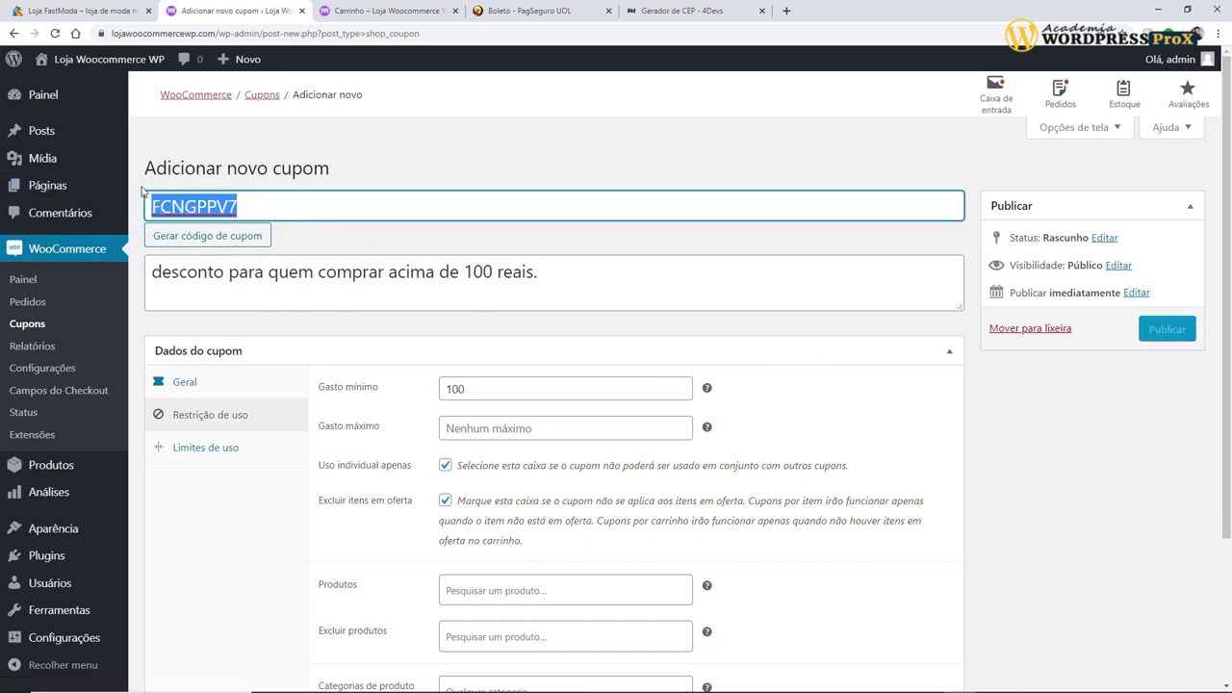
Step: Replace the generated coupon code with DESC10R, review the coupon's description and publish the coupon
{"action": "type", "text": "DESC"}
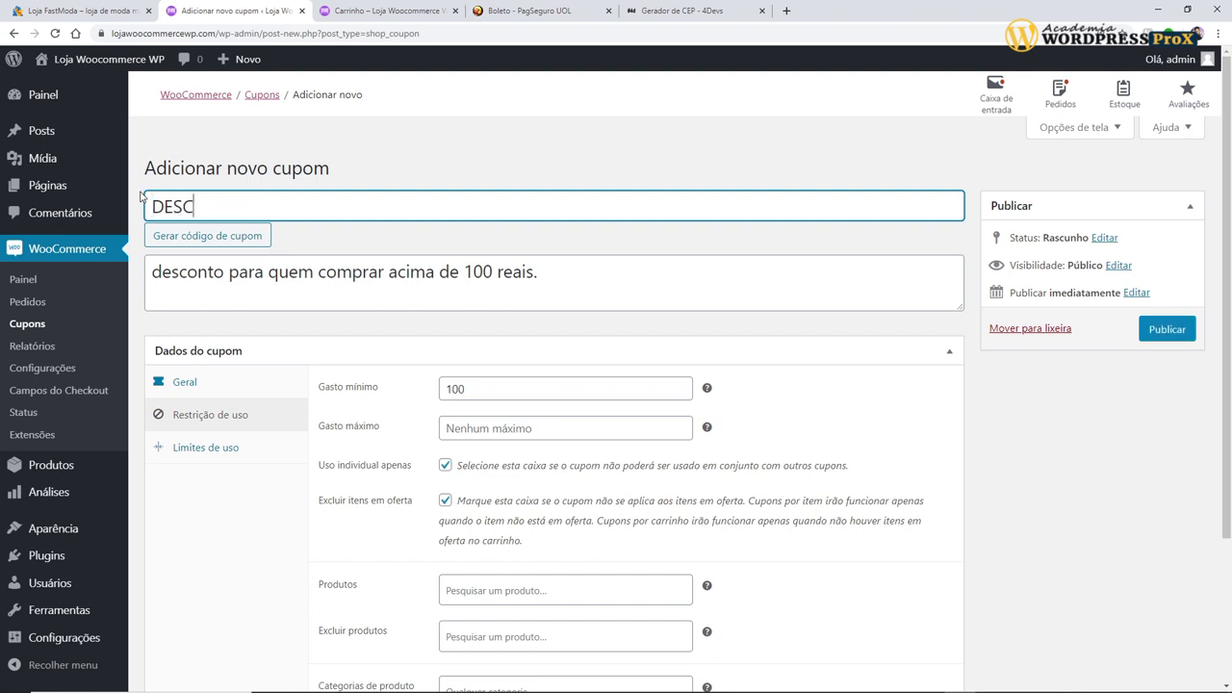
{"action": "type", "text": "10R"}
{"action": "left_click_drag", "start_coordinate": [227, 206], "coordinate": [138, 202]}
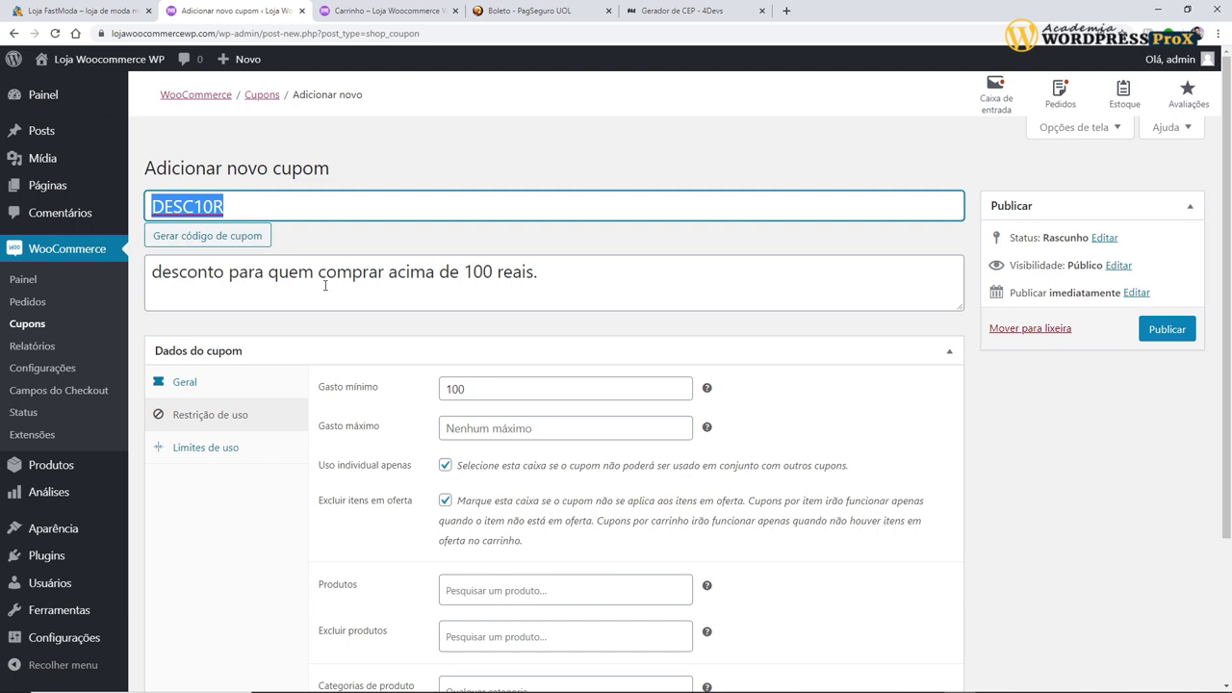
{"action": "left_click_drag", "start_coordinate": [180, 277], "coordinate": [603, 291]}
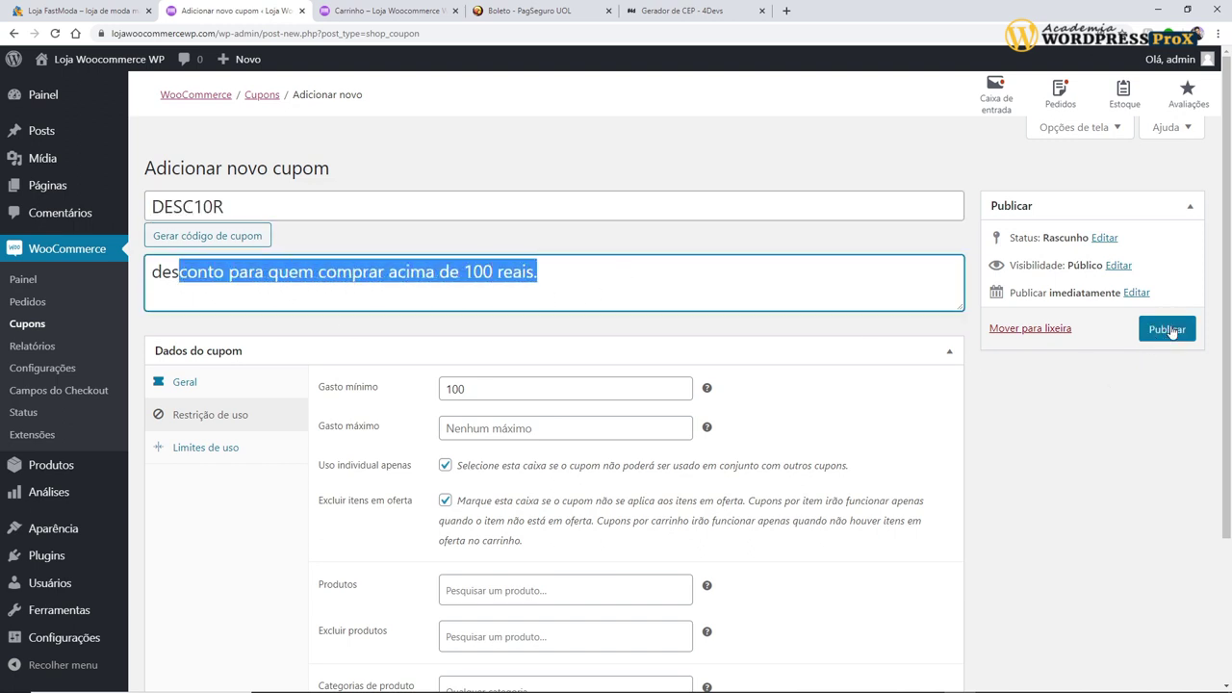
{"action": "left_click", "coordinate": [1170, 330]}
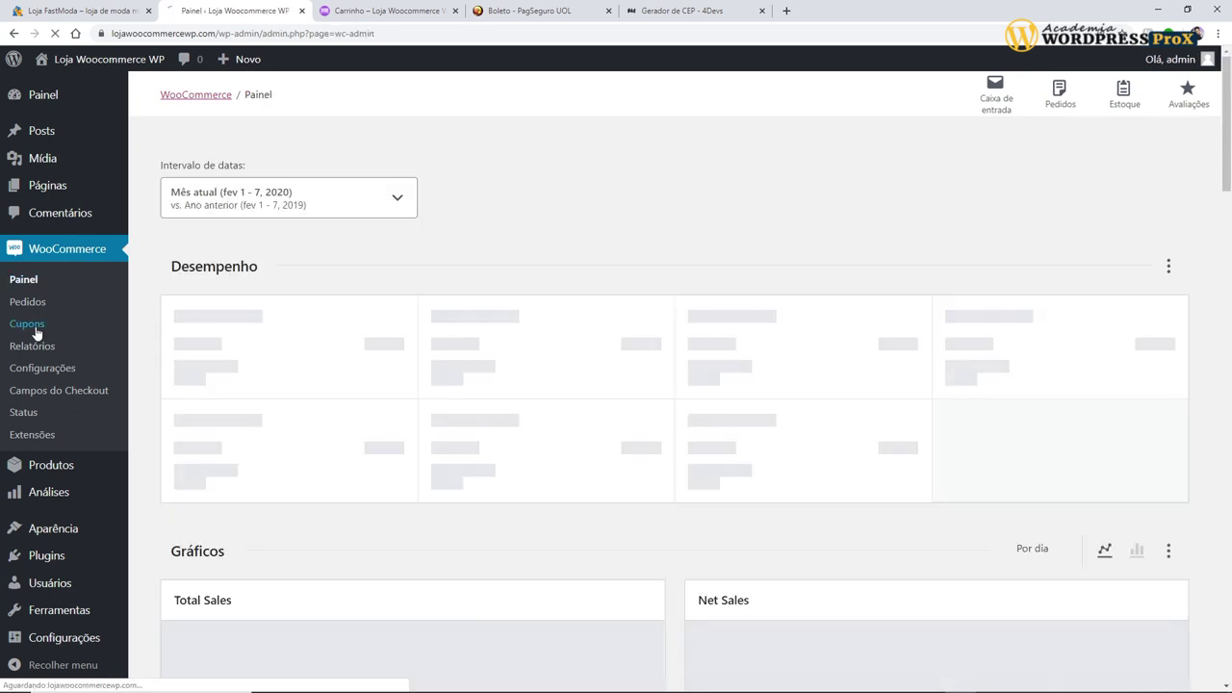
Step: Open the list of coupons and check the published coupon's value and code
{"action": "left_click", "coordinate": [40, 332]}
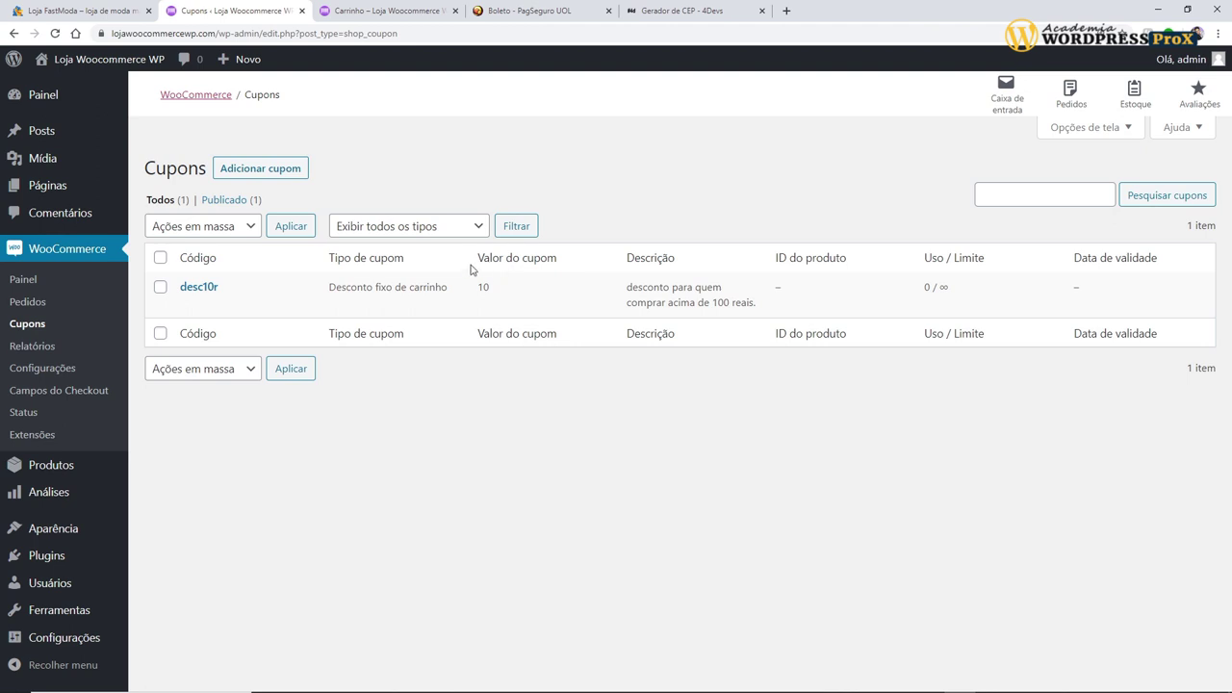
{"action": "left_click_drag", "start_coordinate": [503, 291], "coordinate": [477, 288]}
{"action": "left_click_drag", "start_coordinate": [224, 290], "coordinate": [180, 288]}
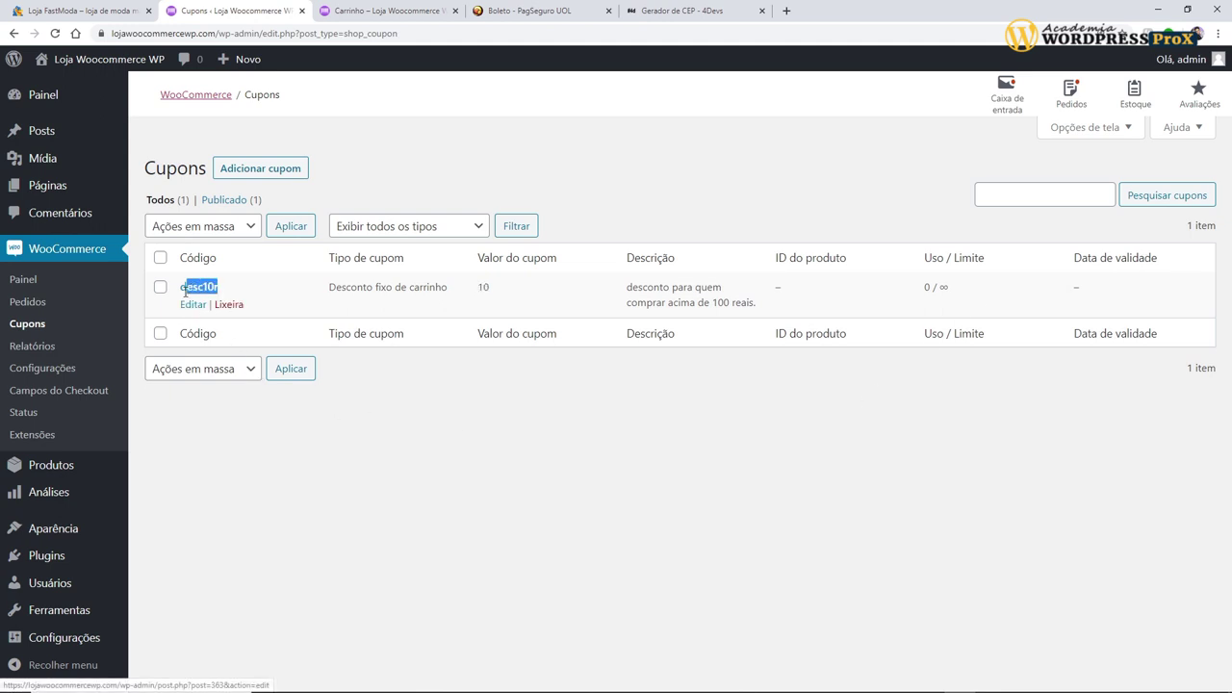
Step: Switch to the store cart, reload it and apply the coupon desc10r to the cap order
{"action": "left_click", "coordinate": [389, 12]}
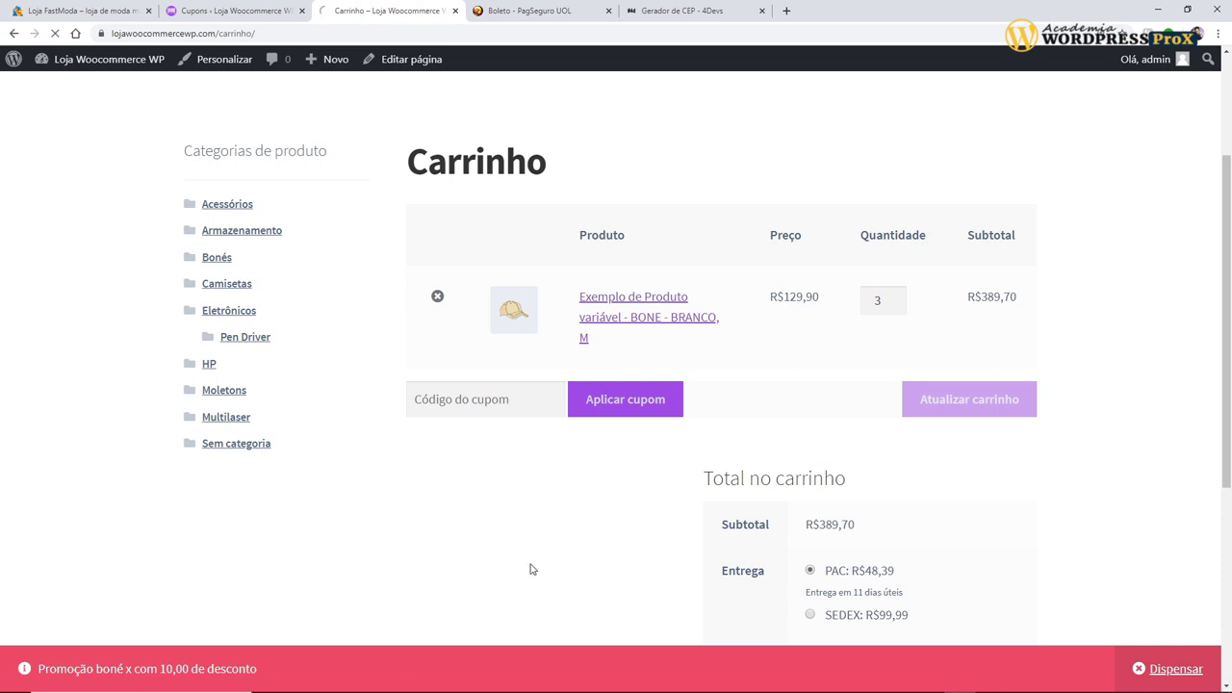
{"action": "left_click", "coordinate": [54, 32]}
{"action": "left_click_drag", "start_coordinate": [786, 298], "coordinate": [820, 297]}
{"action": "left_click", "coordinate": [485, 404]}
{"action": "type", "text": "desc10r"}
{"action": "key", "text": "Return"}
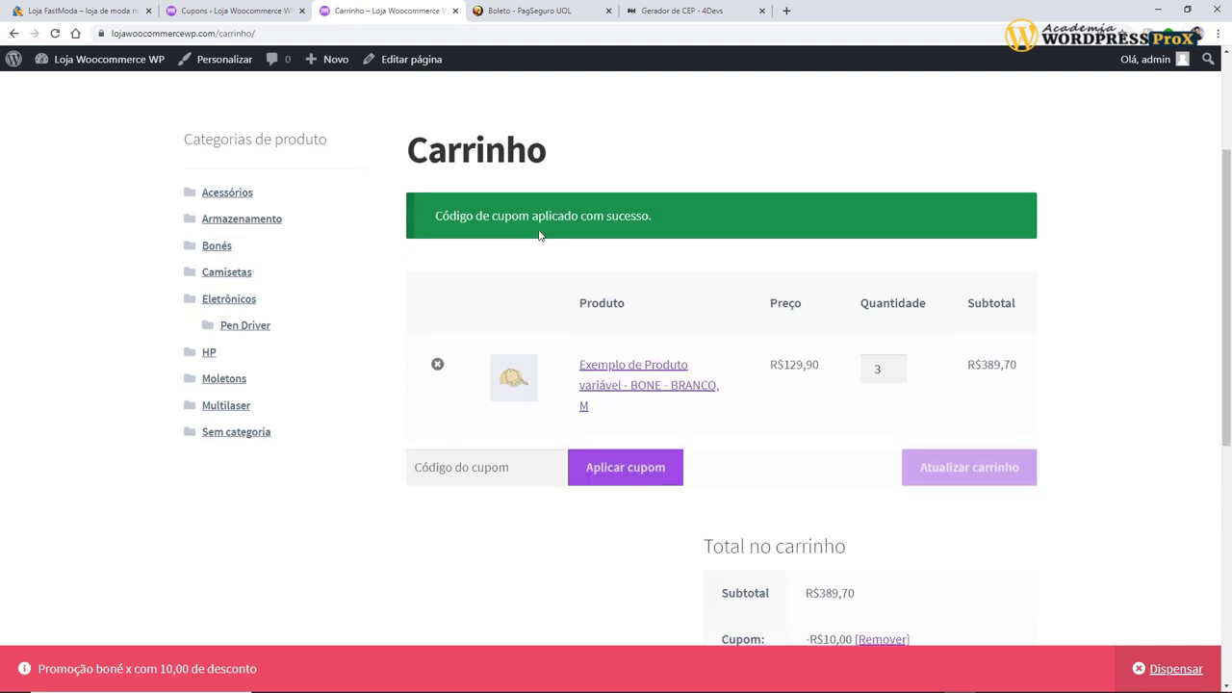
Step: Examine the cart totals: the coupon discount, the delivery address and its change form, and the order total
{"action": "scroll", "coordinate": [641, 418], "scroll_direction": "down", "scroll_amount": 3}
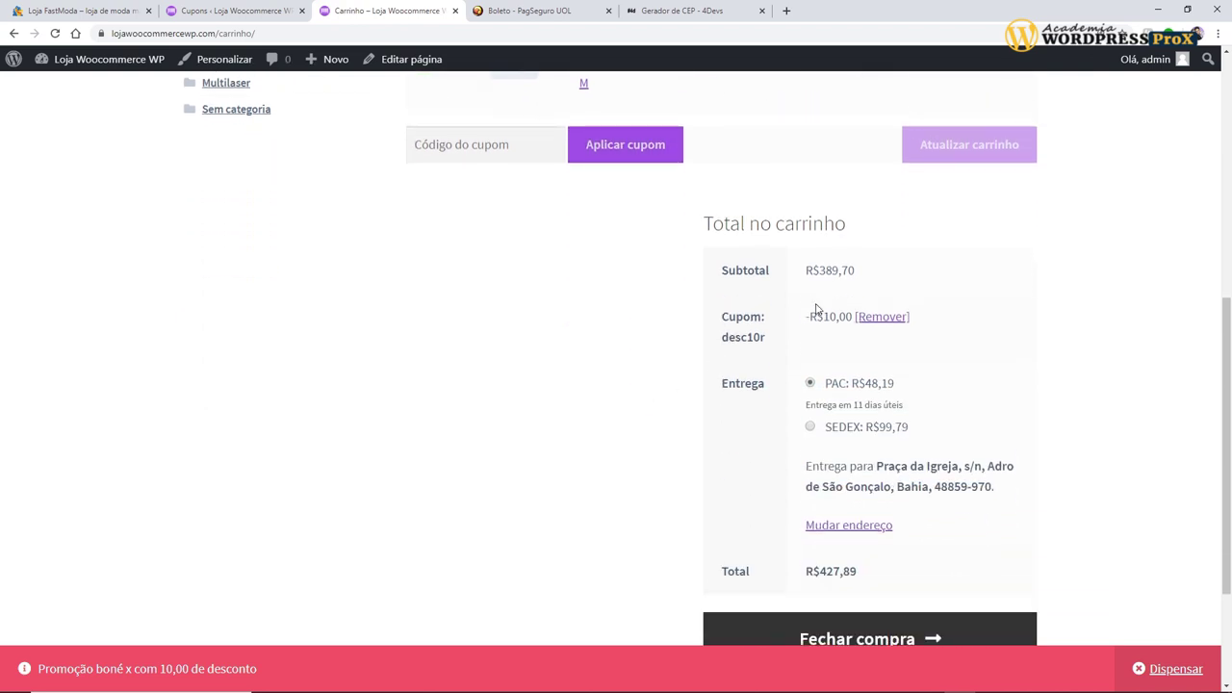
{"action": "left_click_drag", "start_coordinate": [828, 314], "coordinate": [847, 316]}
{"action": "scroll", "coordinate": [831, 330], "scroll_direction": "down", "scroll_amount": 2}
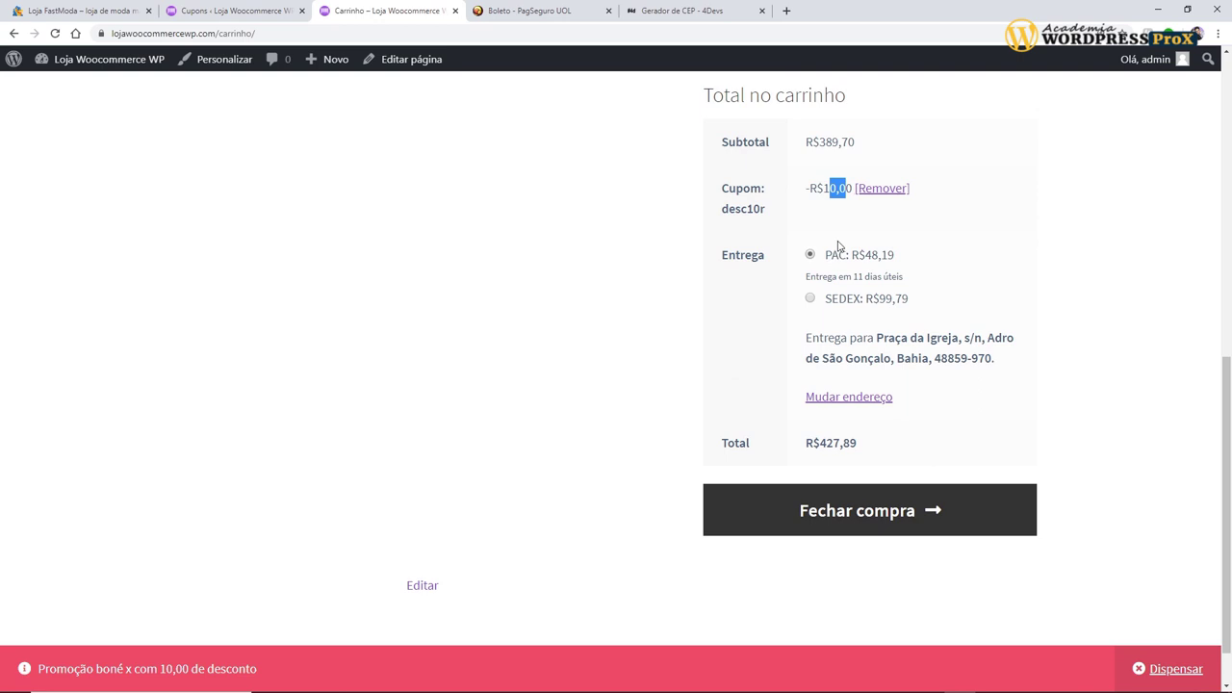
{"action": "left_click_drag", "start_coordinate": [877, 337], "coordinate": [874, 402]}
{"action": "left_click", "coordinate": [872, 404]}
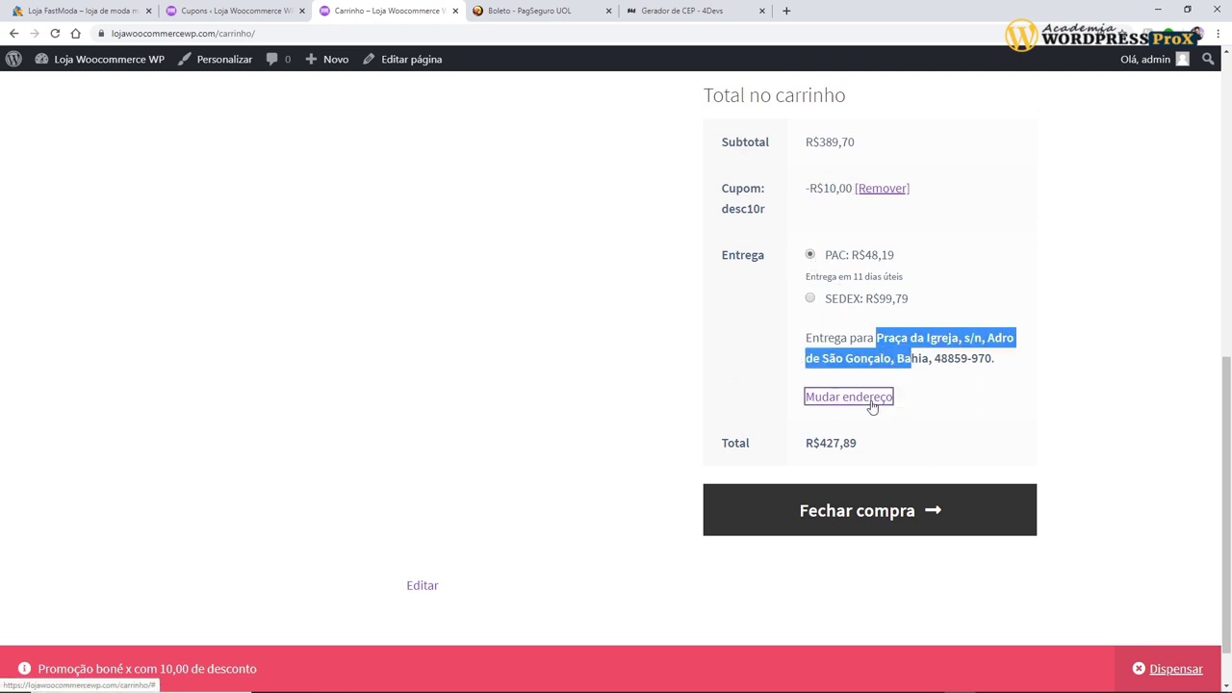
{"action": "scroll", "coordinate": [885, 433], "scroll_direction": "down", "scroll_amount": 2}
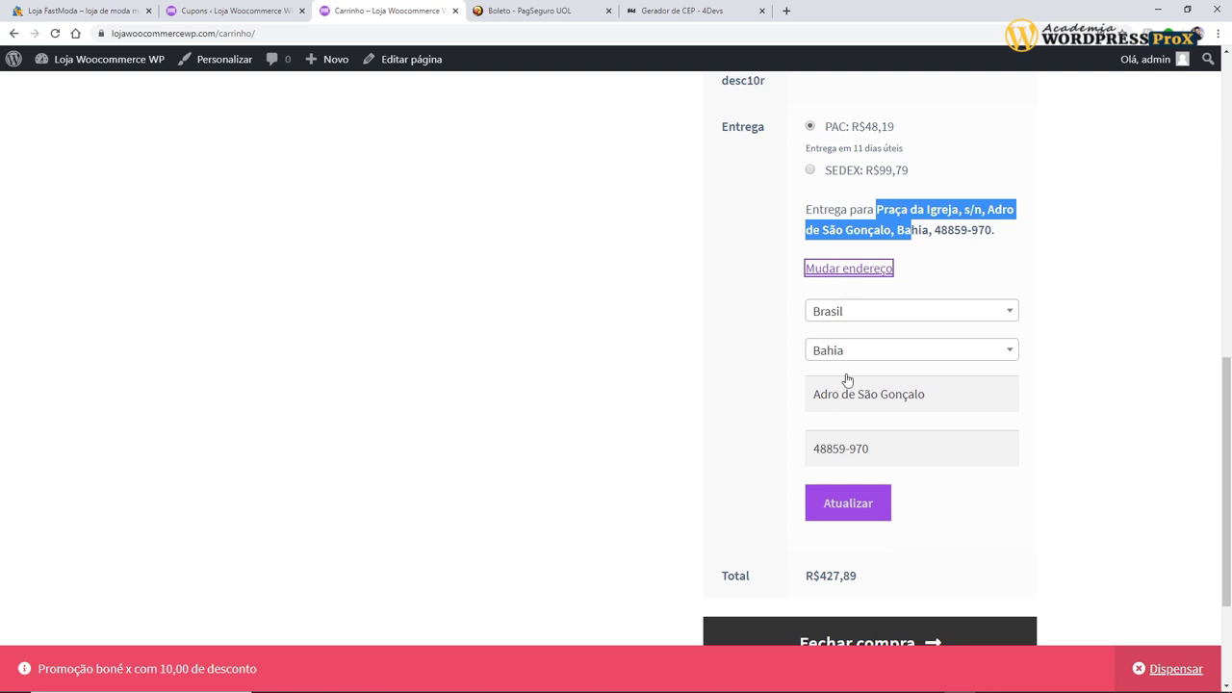
{"action": "left_click", "coordinate": [865, 271]}
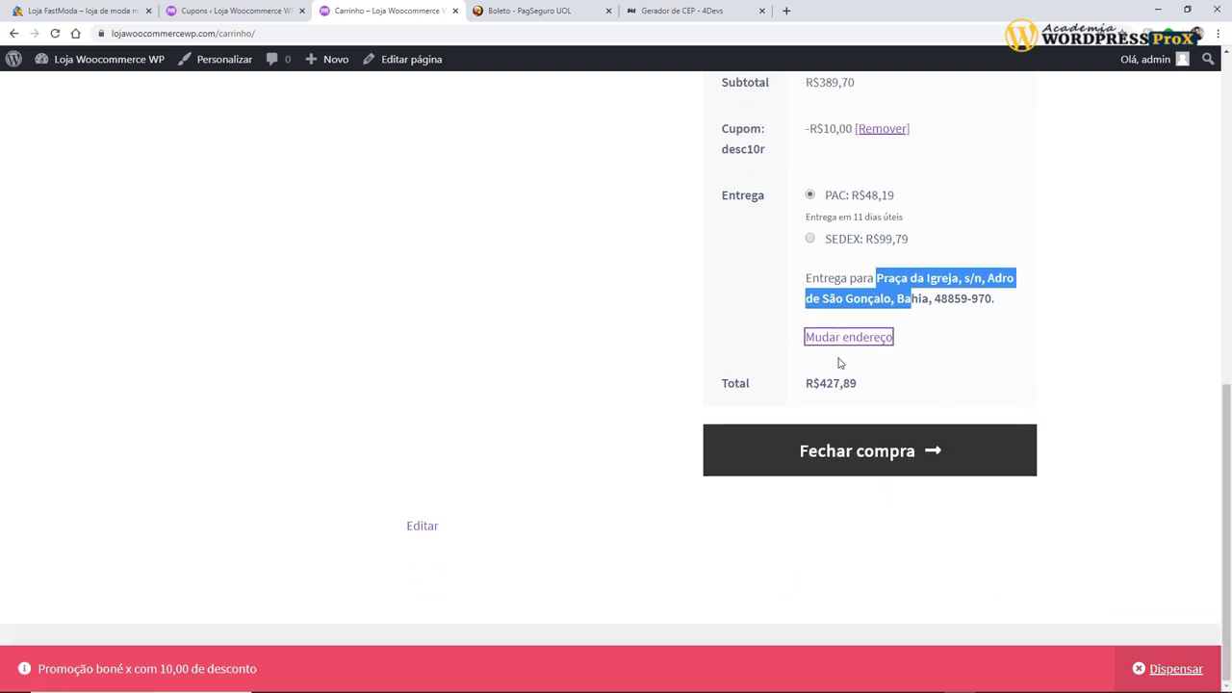
{"action": "left_click_drag", "start_coordinate": [819, 448], "coordinate": [865, 455]}
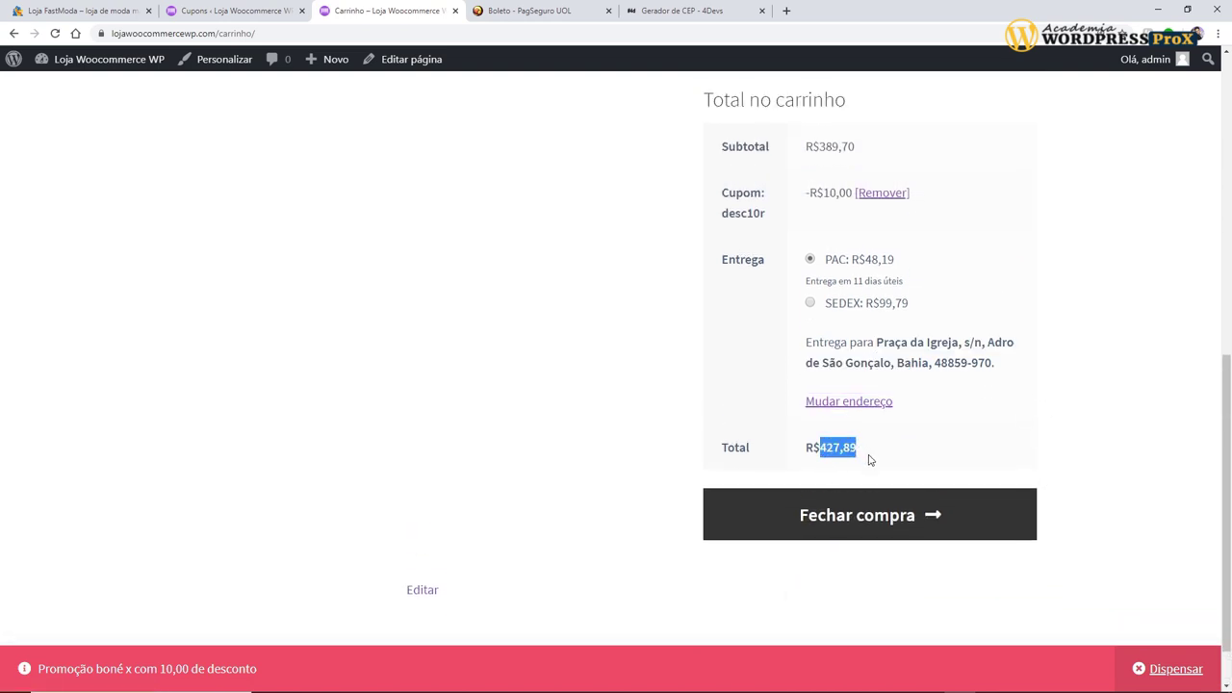
Step: Reduce the cap's quantity to 2 in the updated cart and proceed to checkout
{"action": "scroll", "coordinate": [798, 360], "scroll_direction": "up", "scroll_amount": 5}
{"action": "left_click", "coordinate": [896, 441]}
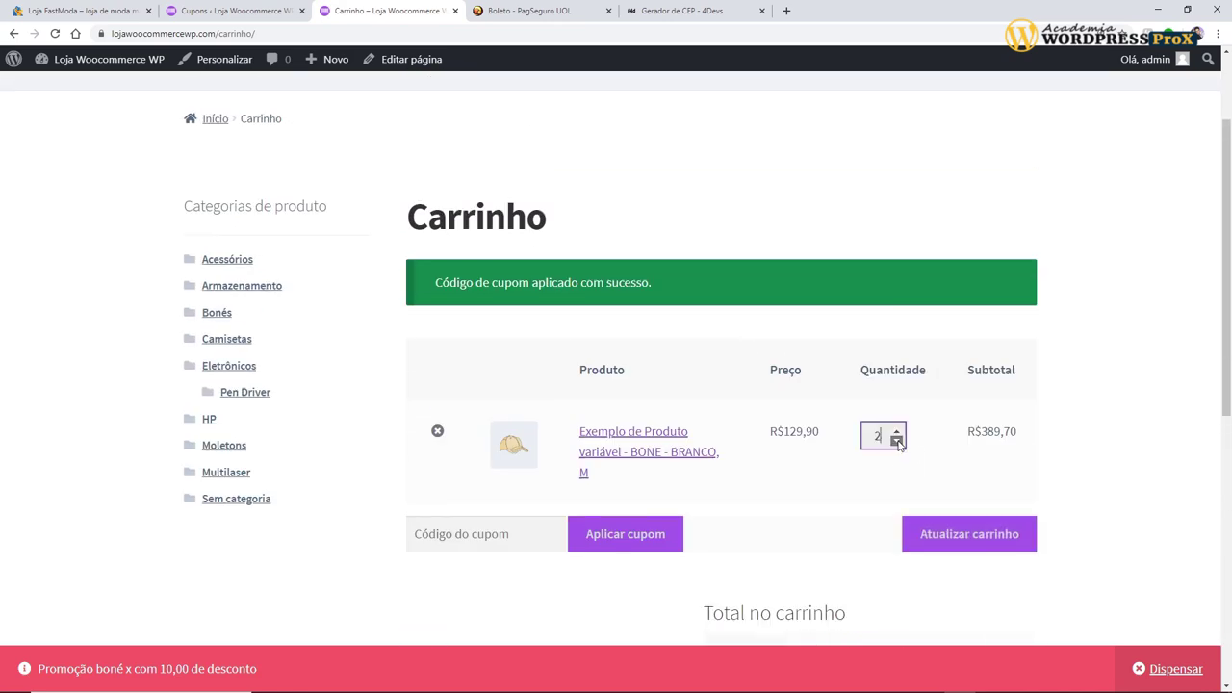
{"action": "scroll", "coordinate": [1090, 467], "scroll_direction": "down", "scroll_amount": 3}
{"action": "scroll", "coordinate": [1090, 467], "scroll_direction": "down", "scroll_amount": 3}
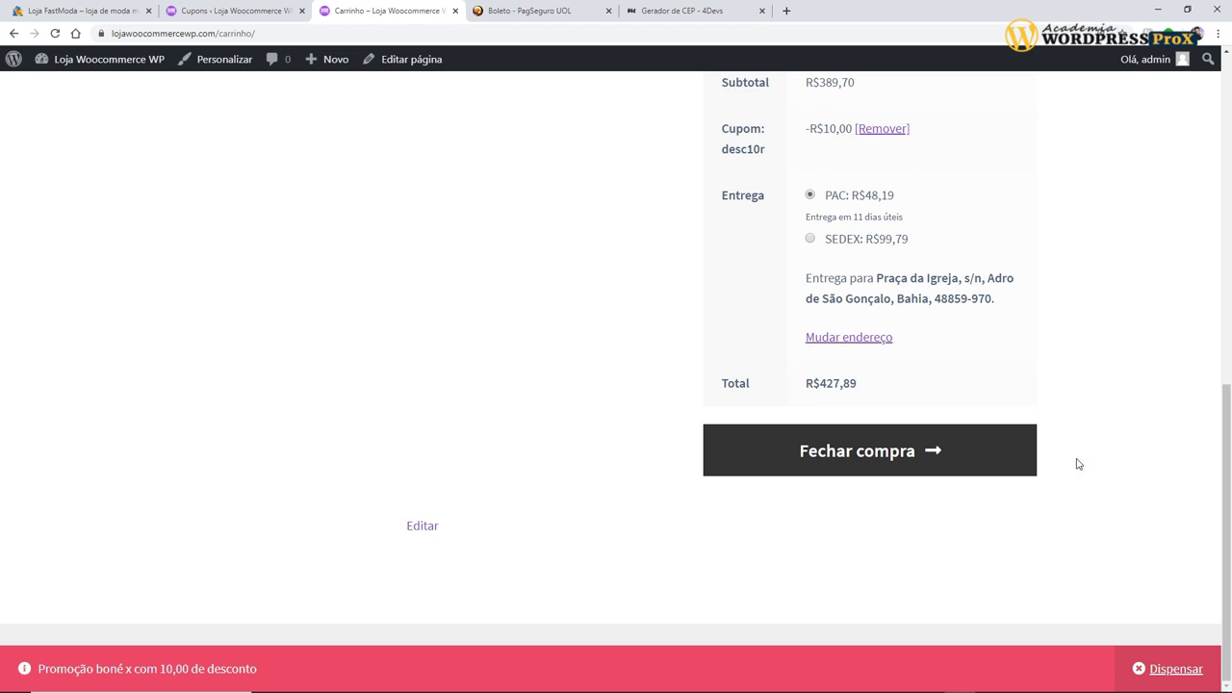
{"action": "scroll", "coordinate": [1003, 346], "scroll_direction": "up", "scroll_amount": 5}
{"action": "left_click", "coordinate": [986, 347]}
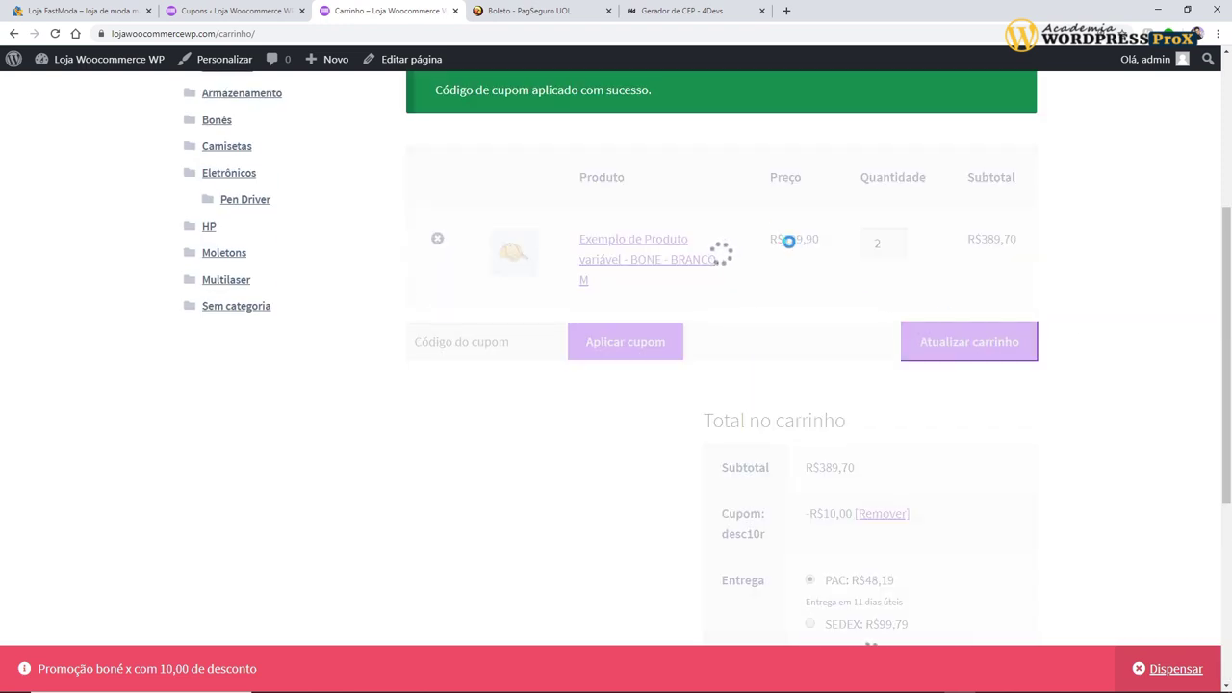
{"action": "scroll", "coordinate": [905, 450], "scroll_direction": "down", "scroll_amount": 4}
{"action": "left_click", "coordinate": [903, 452]}
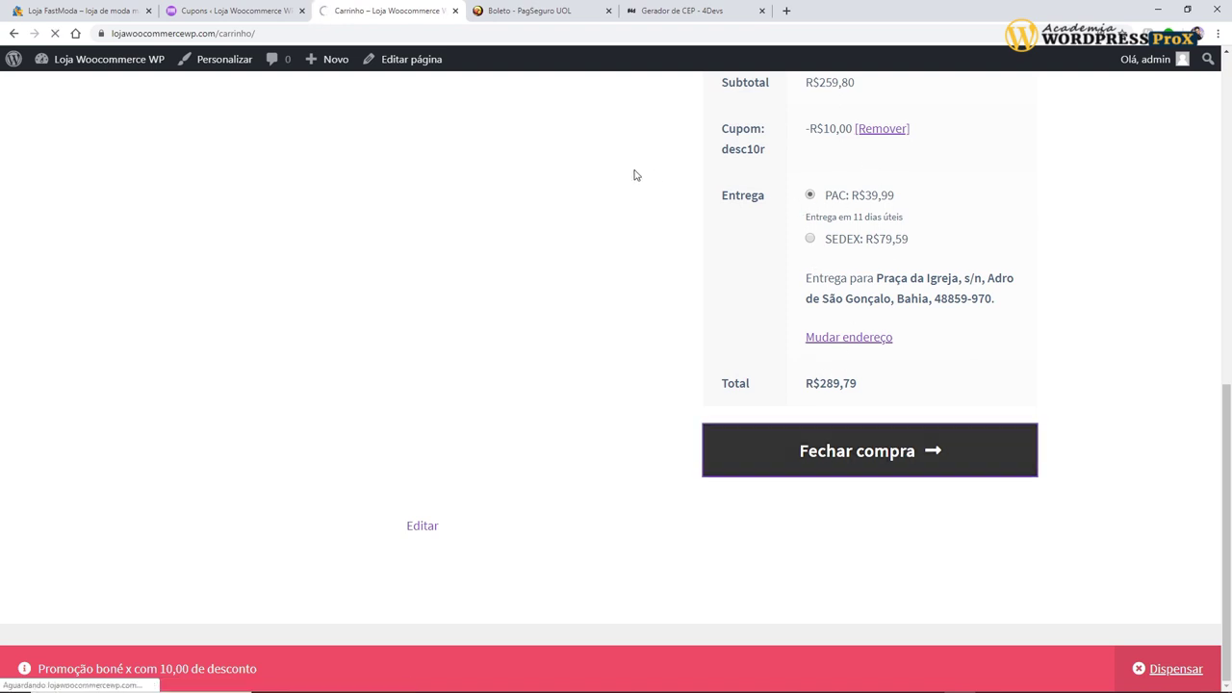
Step: Switch to the 4Devs CEP generator and generate a punctuated postal code and address for Brasília, DF
{"action": "left_click", "coordinate": [679, 11]}
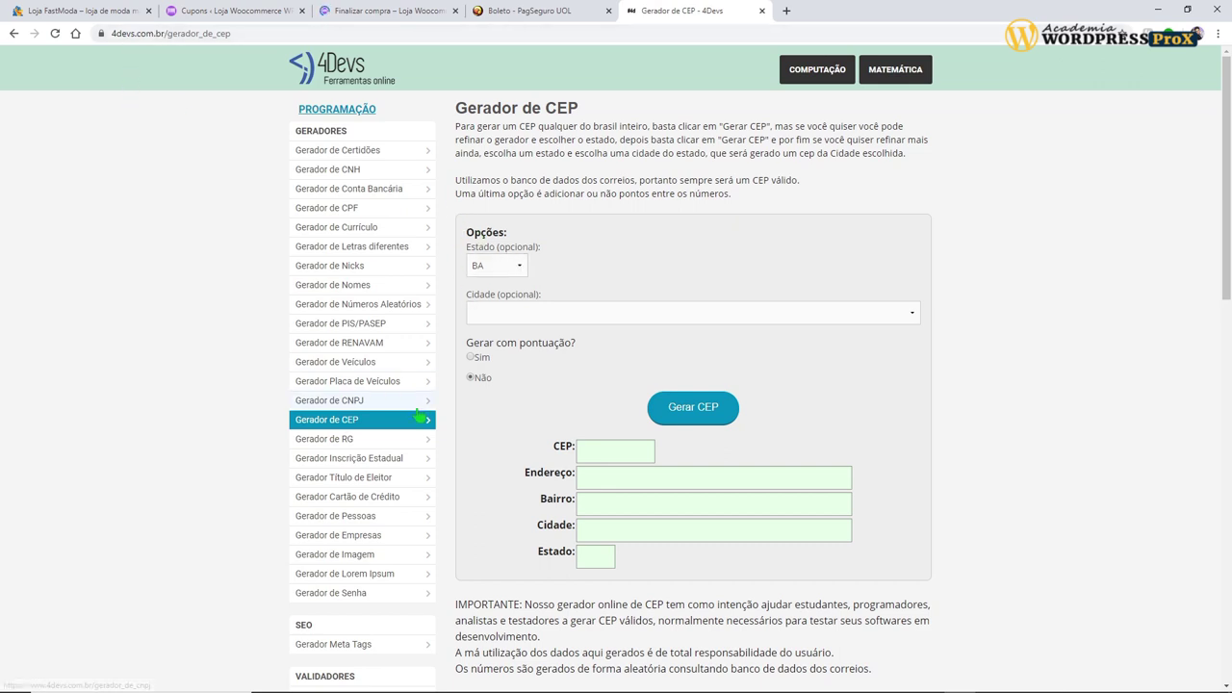
{"action": "left_click", "coordinate": [600, 452]}
{"action": "left_click", "coordinate": [550, 362]}
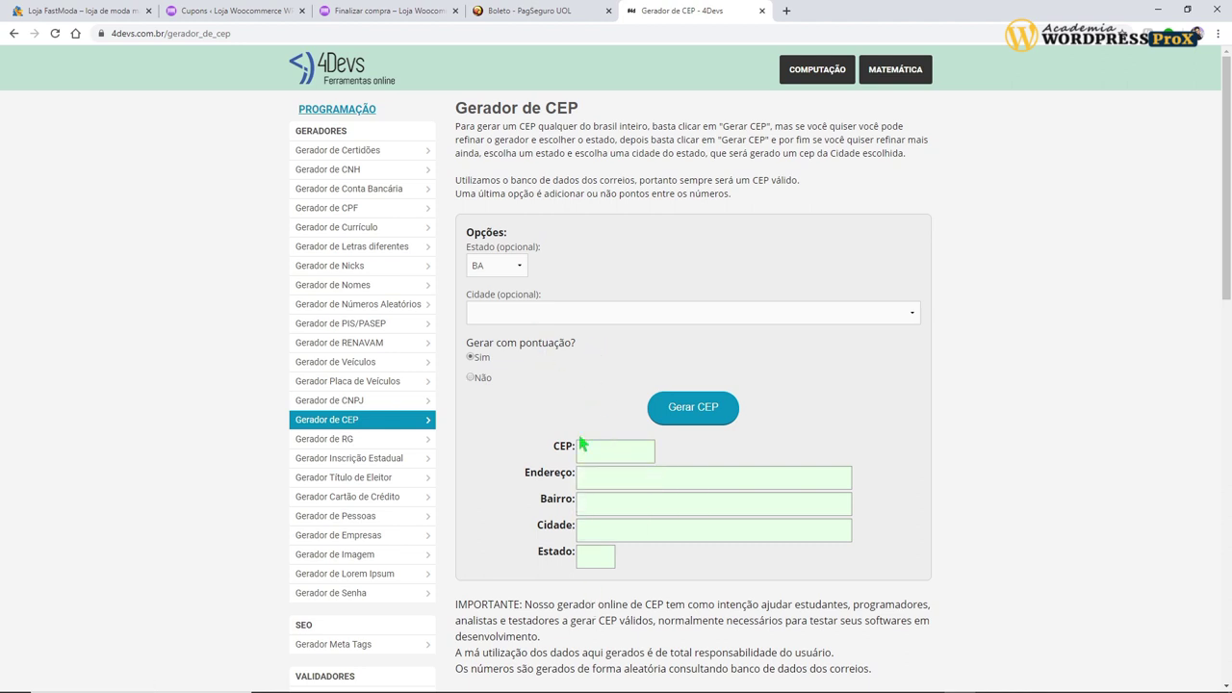
{"action": "left_click", "coordinate": [482, 268]}
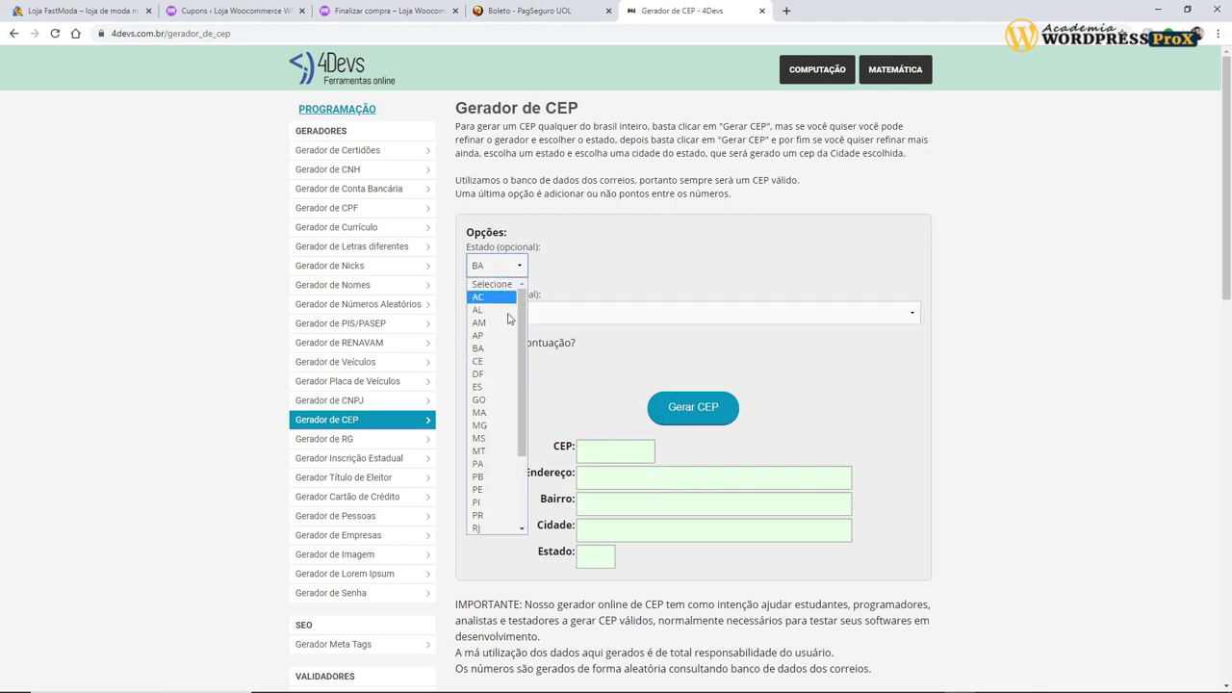
{"action": "left_click", "coordinate": [482, 381]}
{"action": "left_click", "coordinate": [527, 315]}
{"action": "left_click", "coordinate": [525, 342]}
{"action": "left_click", "coordinate": [694, 407]}
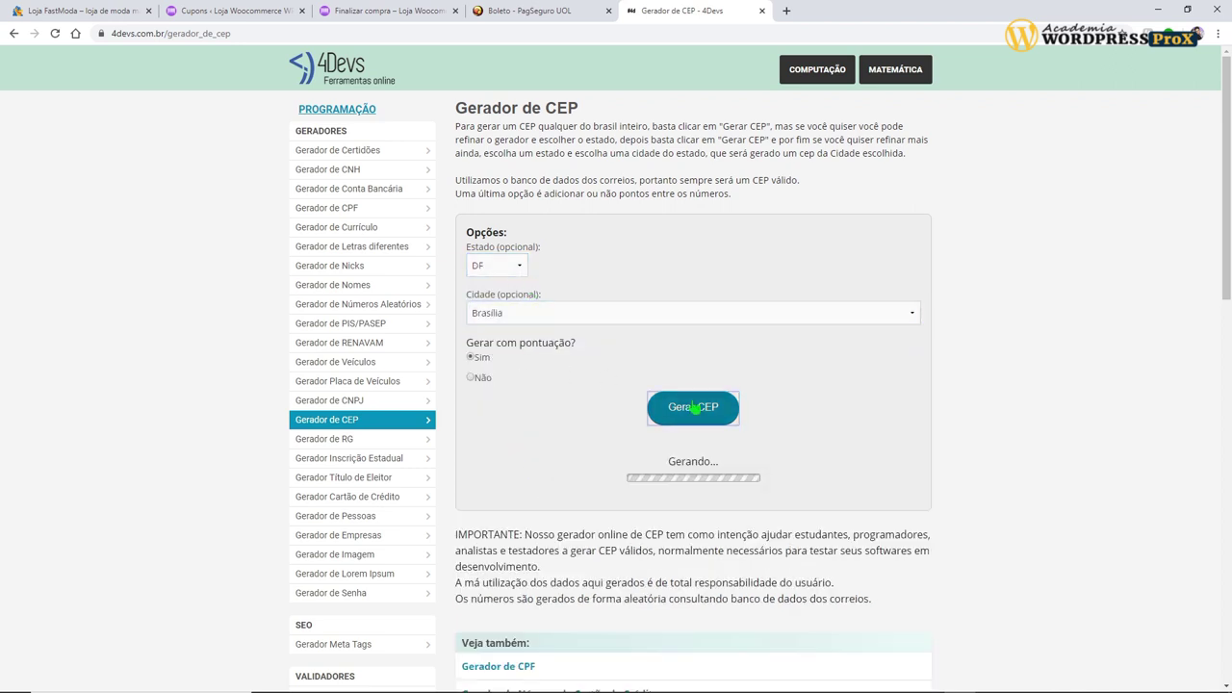
{"action": "left_click", "coordinate": [625, 452]}
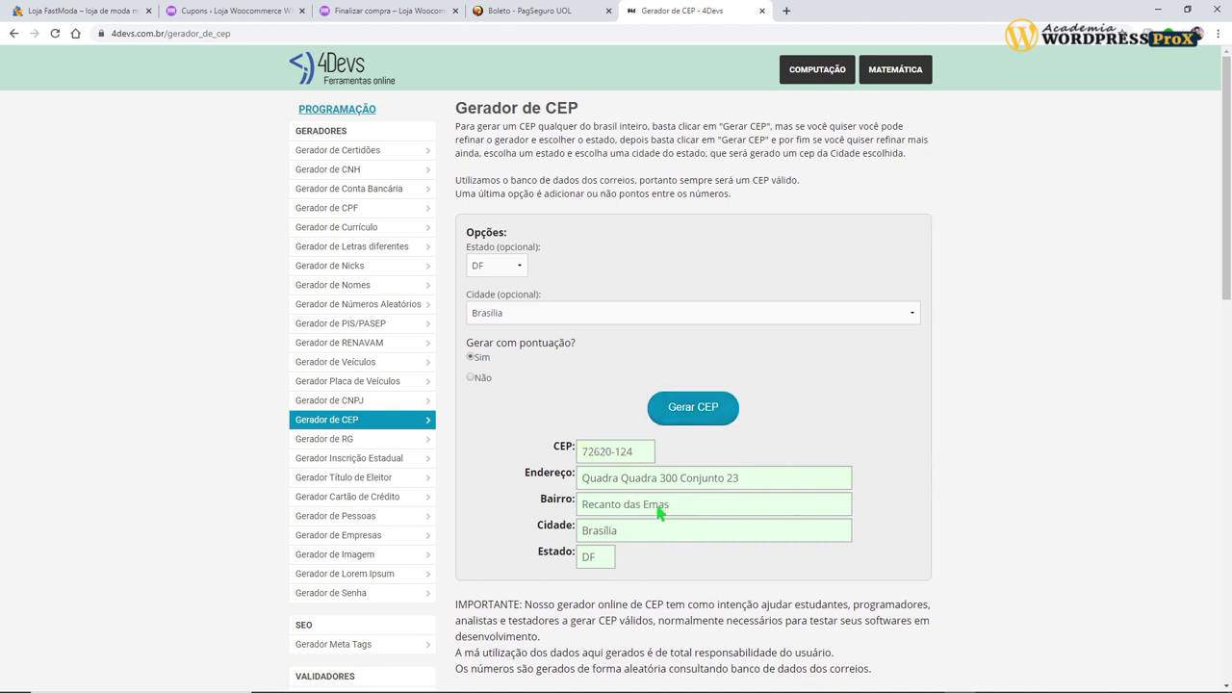
Step: Check which billing details the checkout form requires and generate an unpunctuated CPF number in 4Devs
{"action": "left_click", "coordinate": [385, 10]}
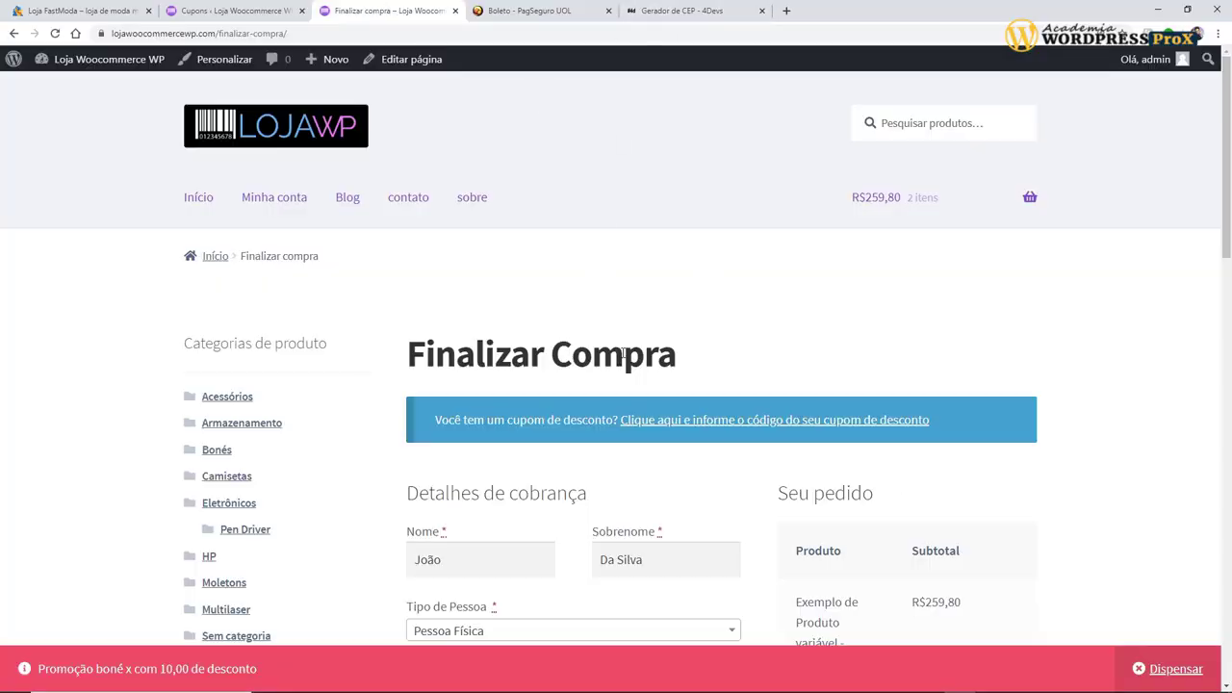
{"action": "scroll", "coordinate": [580, 330], "scroll_direction": "down", "scroll_amount": 5}
{"action": "scroll", "coordinate": [572, 290], "scroll_direction": "up", "scroll_amount": 2}
{"action": "left_click", "coordinate": [675, 14]}
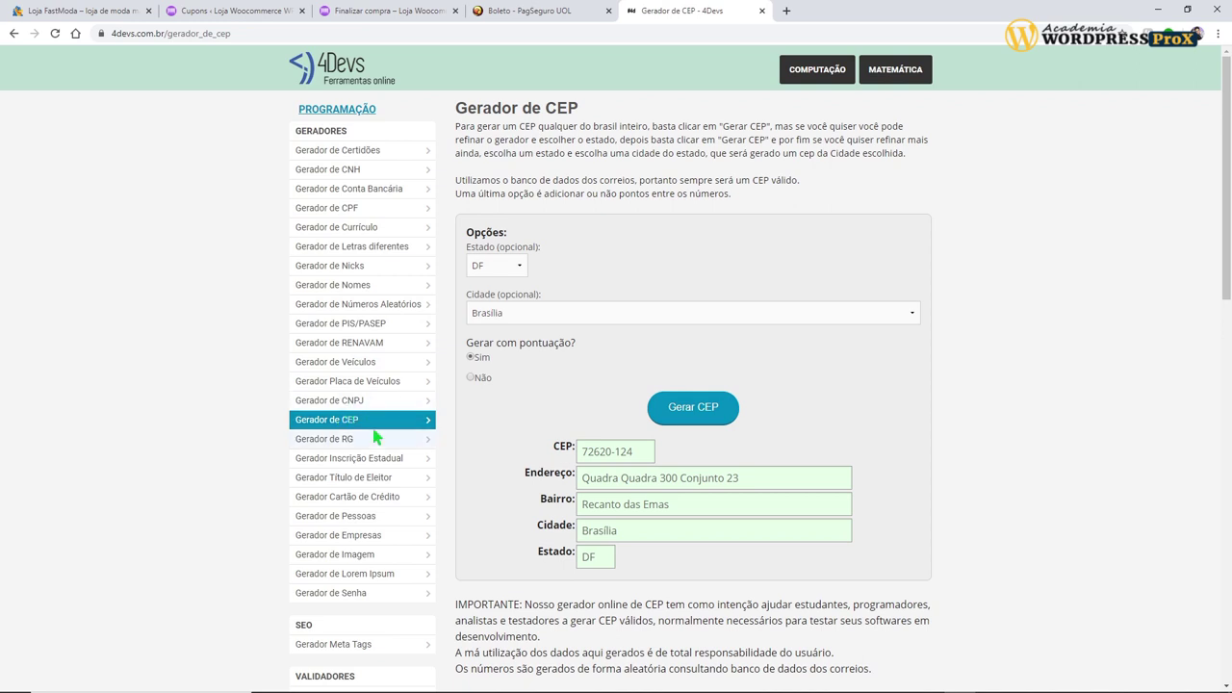
{"action": "left_click", "coordinate": [352, 208]}
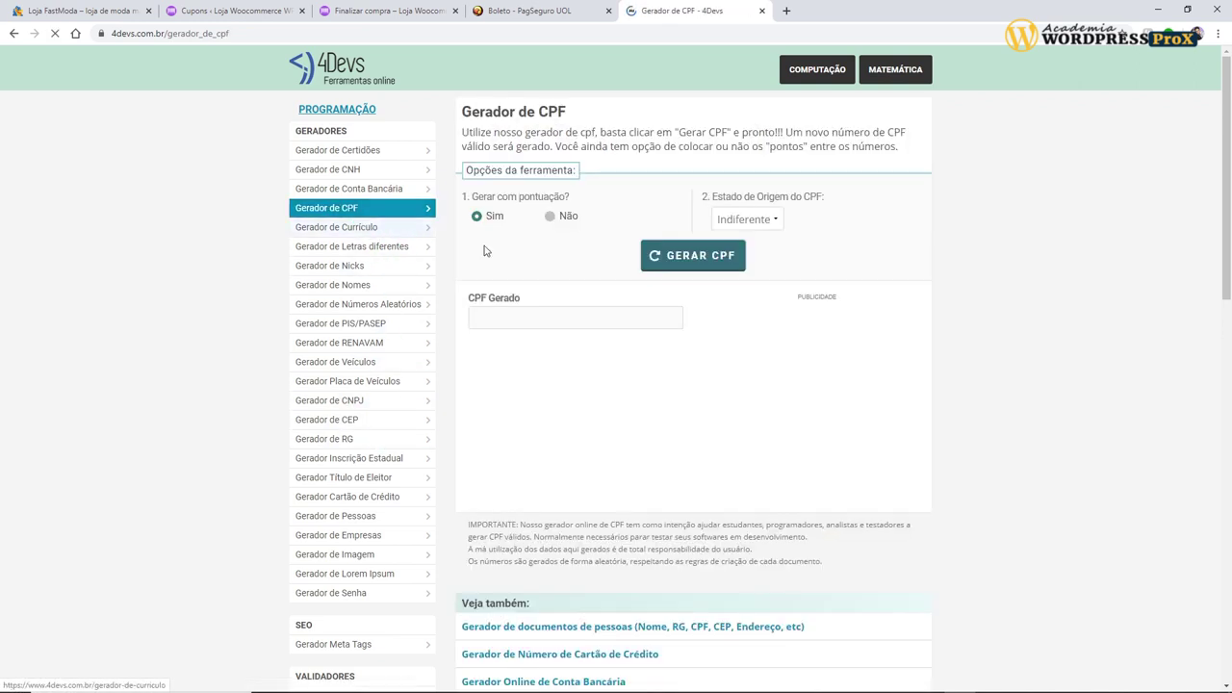
{"action": "left_click", "coordinate": [660, 262]}
{"action": "left_click", "coordinate": [568, 217]}
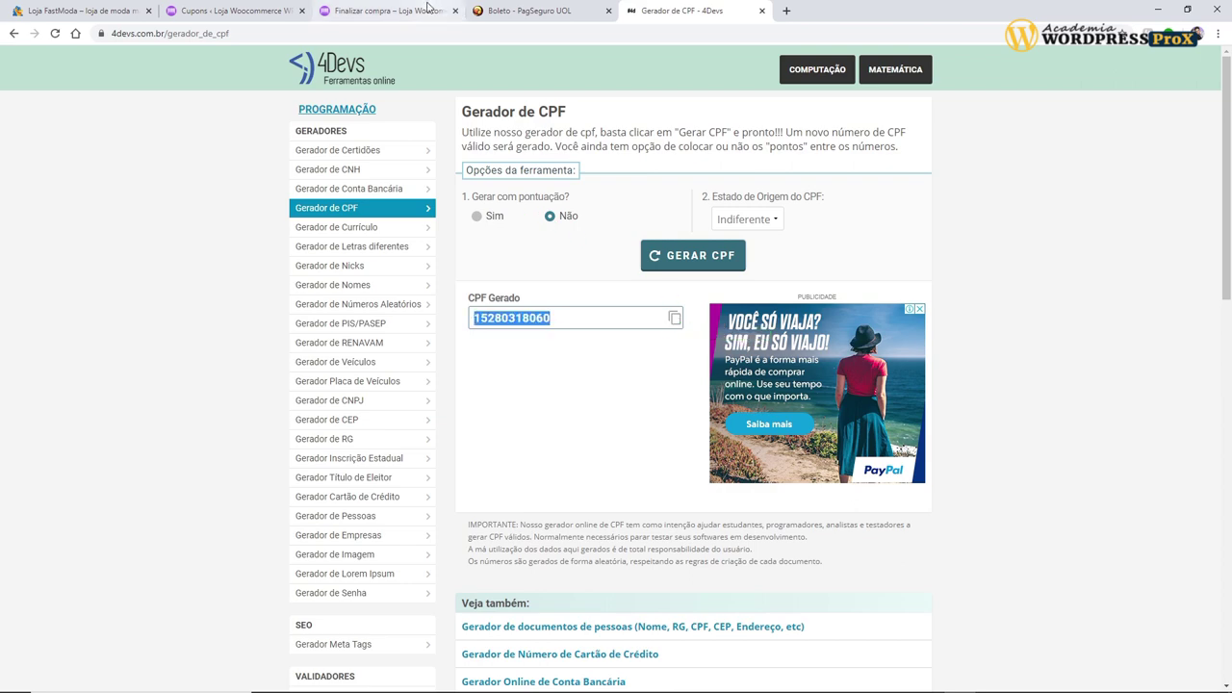
Step: Return to the checkout page and replace the customer's CPF with the generated one
{"action": "left_click", "coordinate": [385, 11]}
{"action": "left_click_drag", "start_coordinate": [510, 246], "coordinate": [351, 270]}
{"action": "key", "text": "ctrl+v"}
{"action": "left_click", "coordinate": [350, 270]}
Step: Replace the first name and surname in the billing details with the new customer's name
{"action": "double_click", "coordinate": [427, 110]}
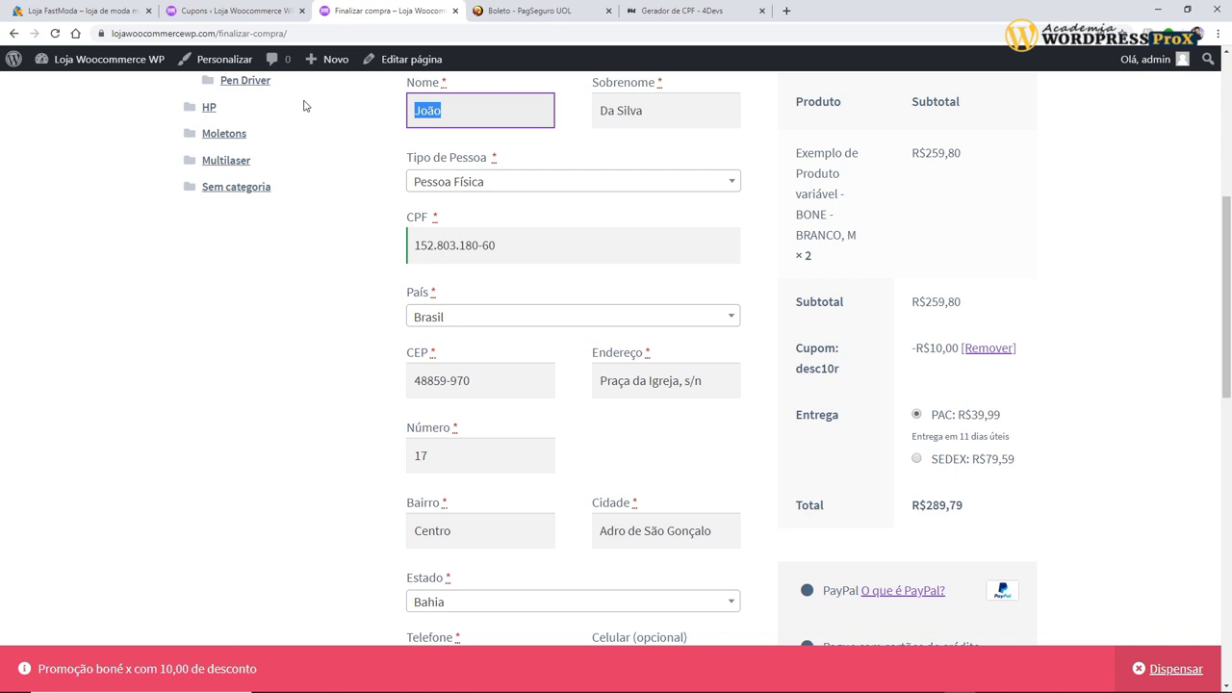
{"action": "type", "text": "c"}
{"action": "key", "text": "Tab"}
{"action": "type", "text": "Gonçalves"}
{"action": "scroll", "coordinate": [653, 287], "scroll_direction": "up", "scroll_amount": 2}
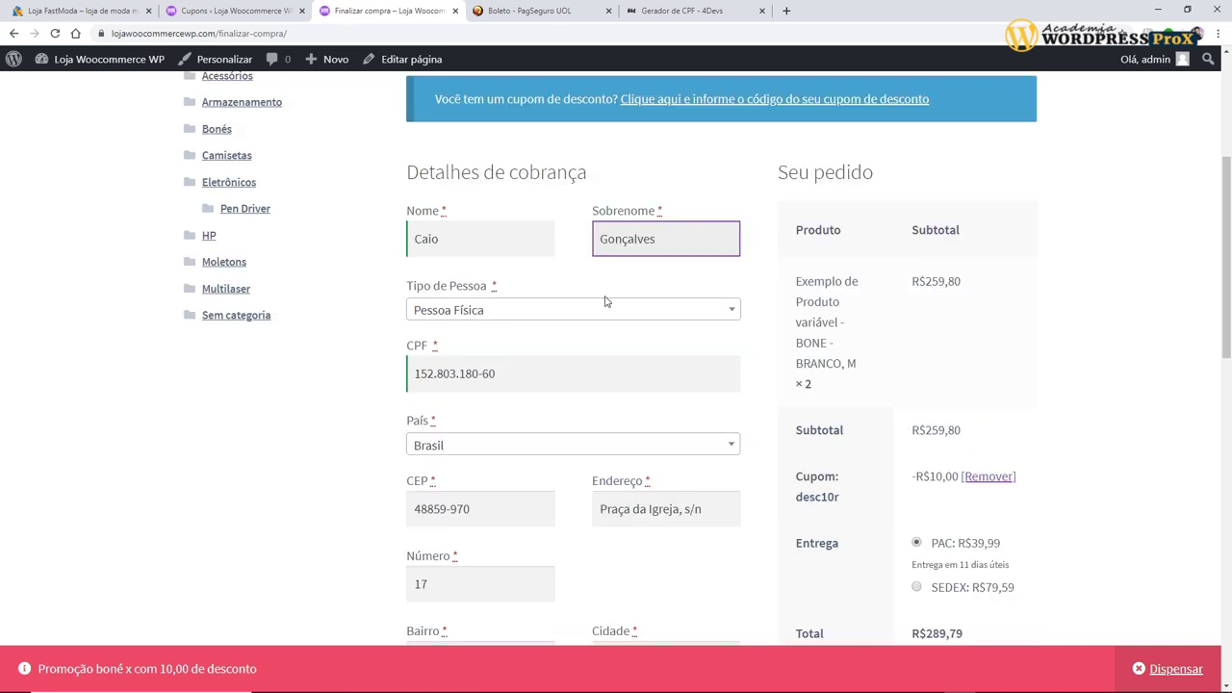
Step: Generate an unpunctuated postal code and address for the city Americano, PA, with the 4Devs CEP generator
{"action": "scroll", "coordinate": [457, 376], "scroll_direction": "down", "scroll_amount": 1}
{"action": "left_click", "coordinate": [501, 316]}
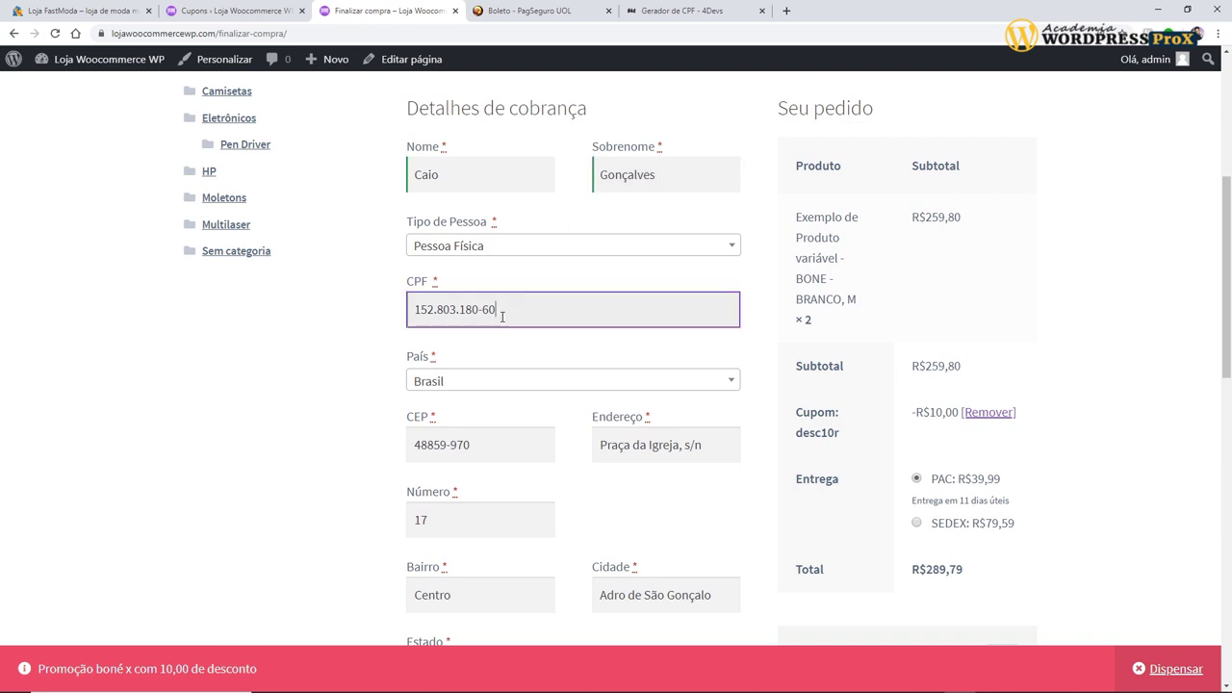
{"action": "scroll", "coordinate": [466, 440], "scroll_direction": "down", "scroll_amount": 2}
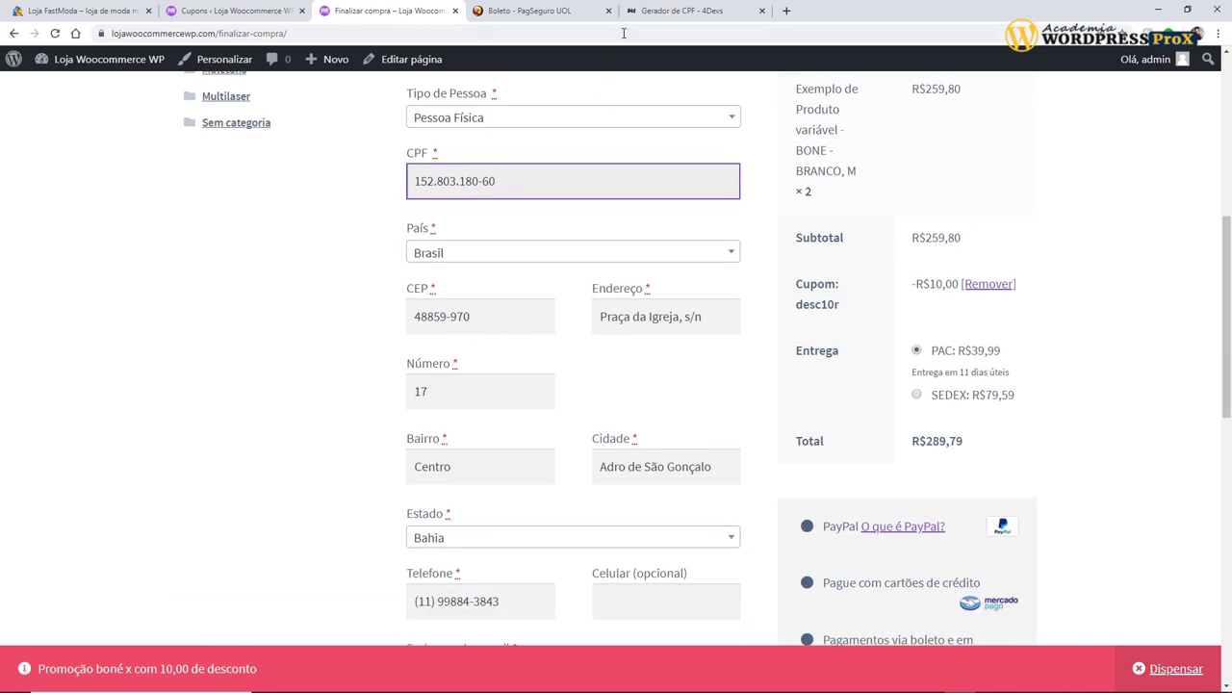
{"action": "left_click", "coordinate": [695, 14]}
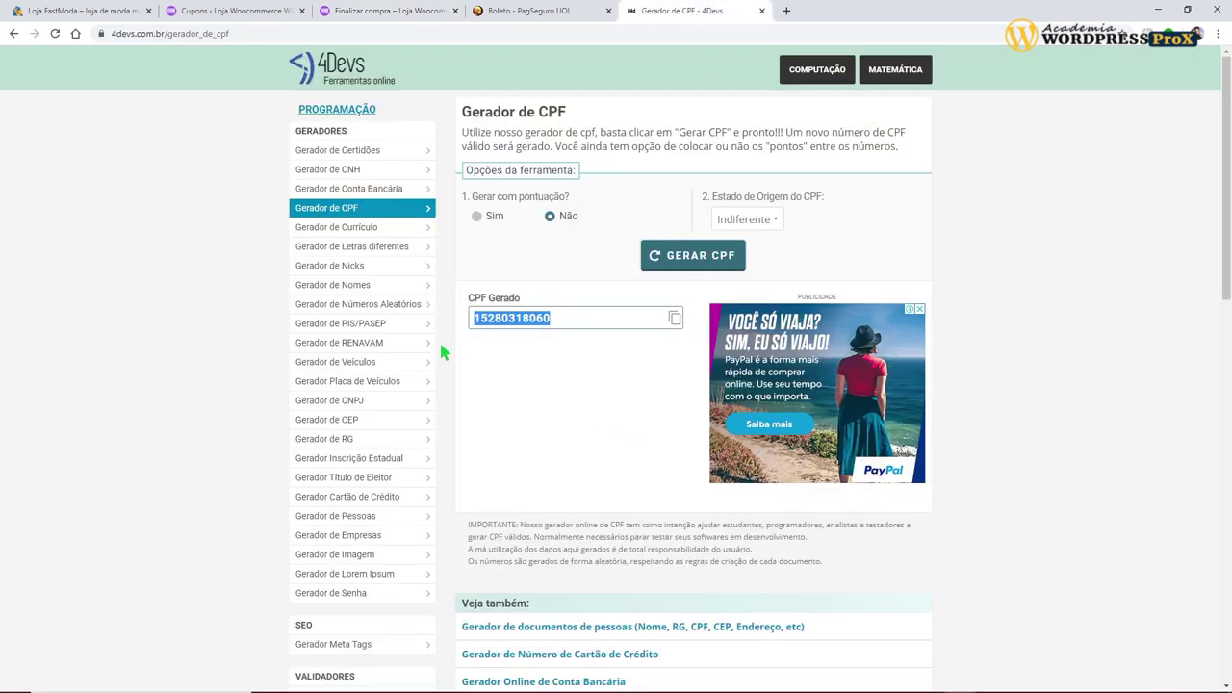
{"action": "left_click", "coordinate": [376, 420]}
{"action": "left_click", "coordinate": [493, 201]}
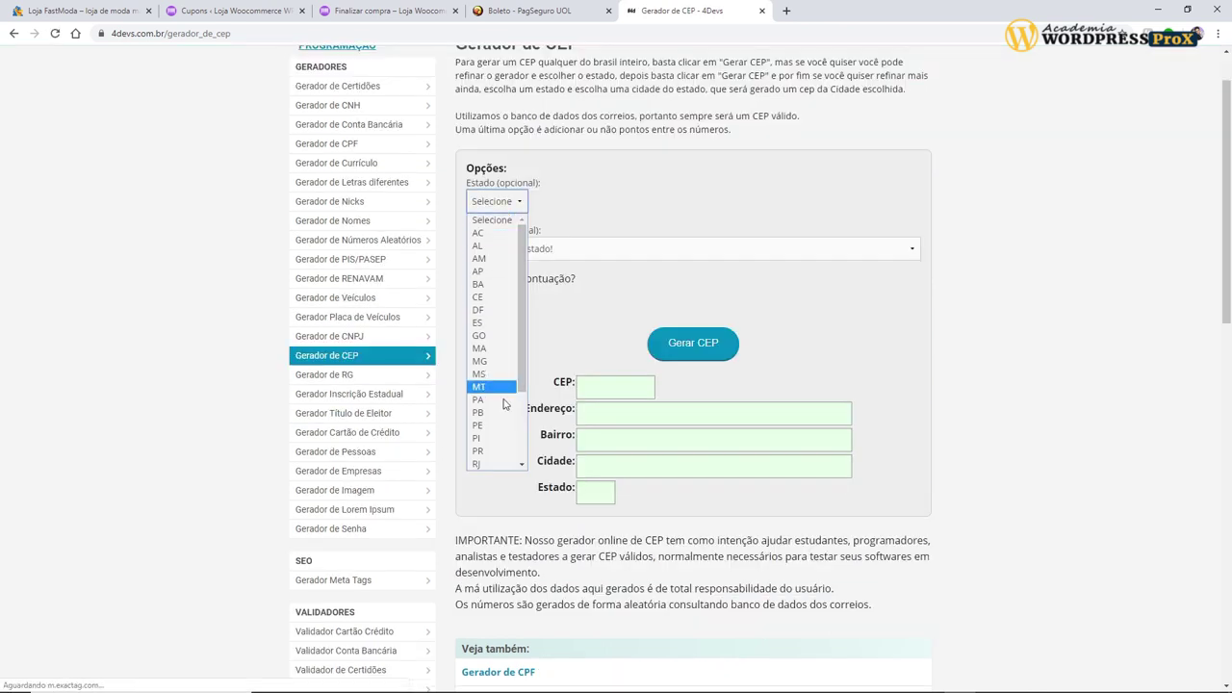
{"action": "left_click", "coordinate": [491, 400]}
{"action": "left_click", "coordinate": [530, 252]}
{"action": "left_click", "coordinate": [496, 367]}
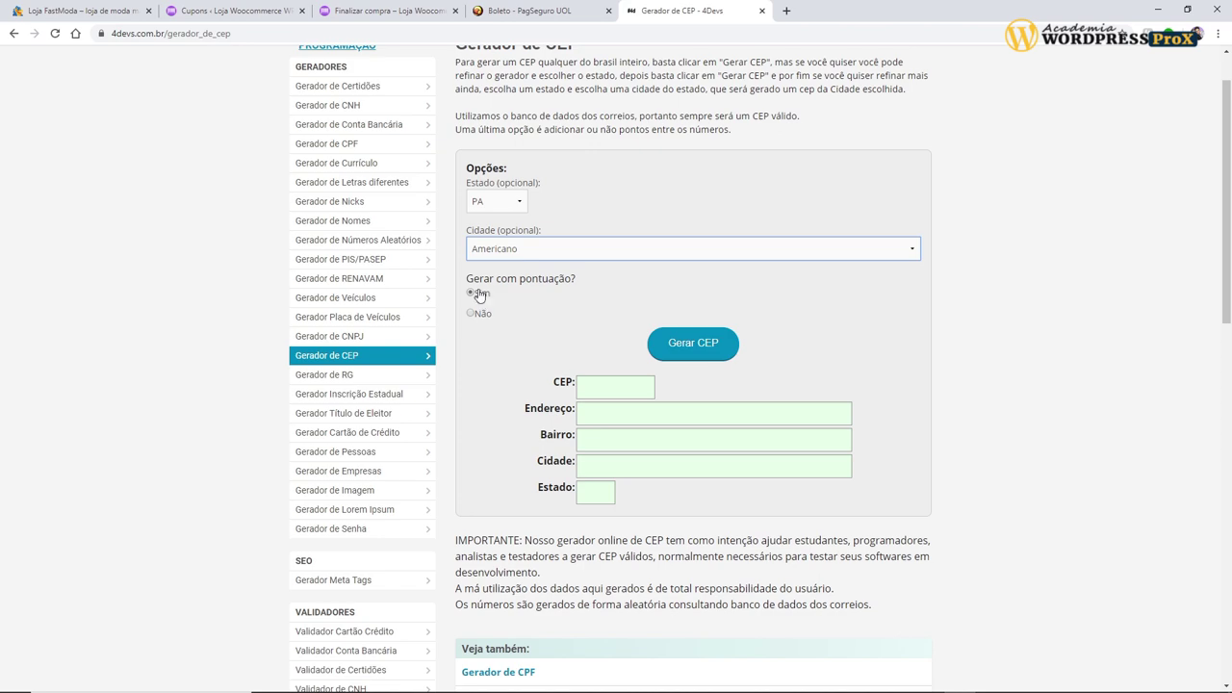
{"action": "left_click", "coordinate": [477, 315]}
{"action": "left_click", "coordinate": [674, 358]}
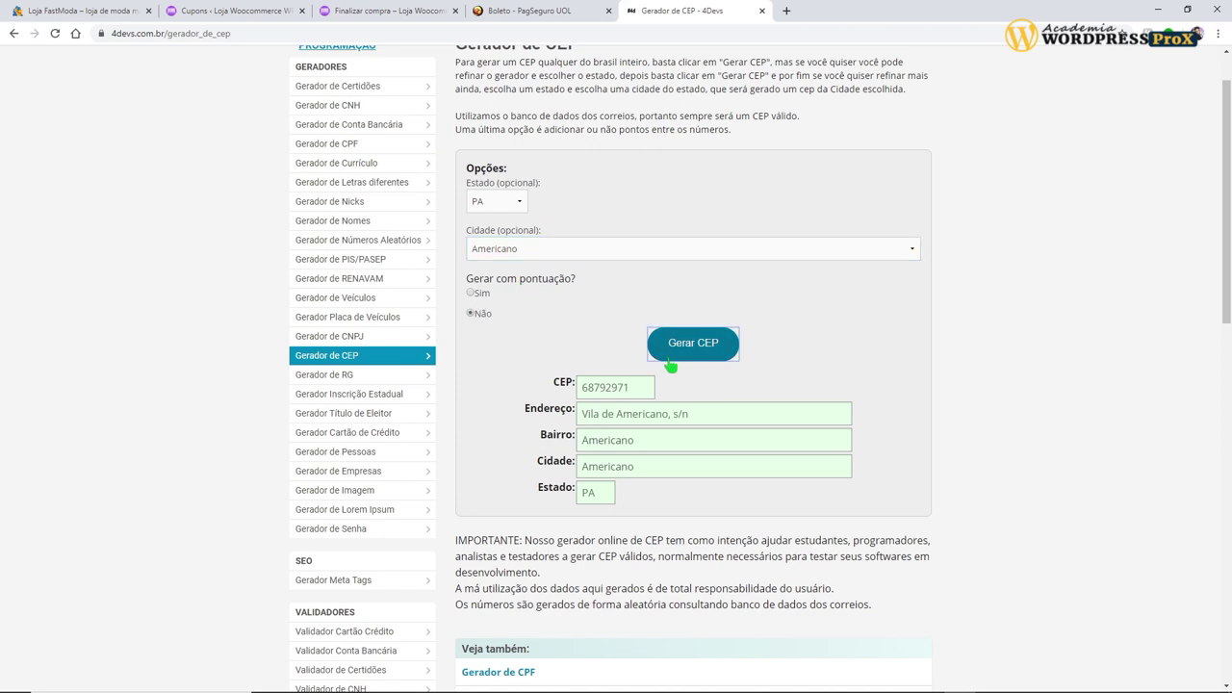
Step: Copy the generated CEP from 4Devs and replace the postal code in the checkout billing details with it
{"action": "double_click", "coordinate": [616, 388]}
{"action": "left_click", "coordinate": [558, 12]}
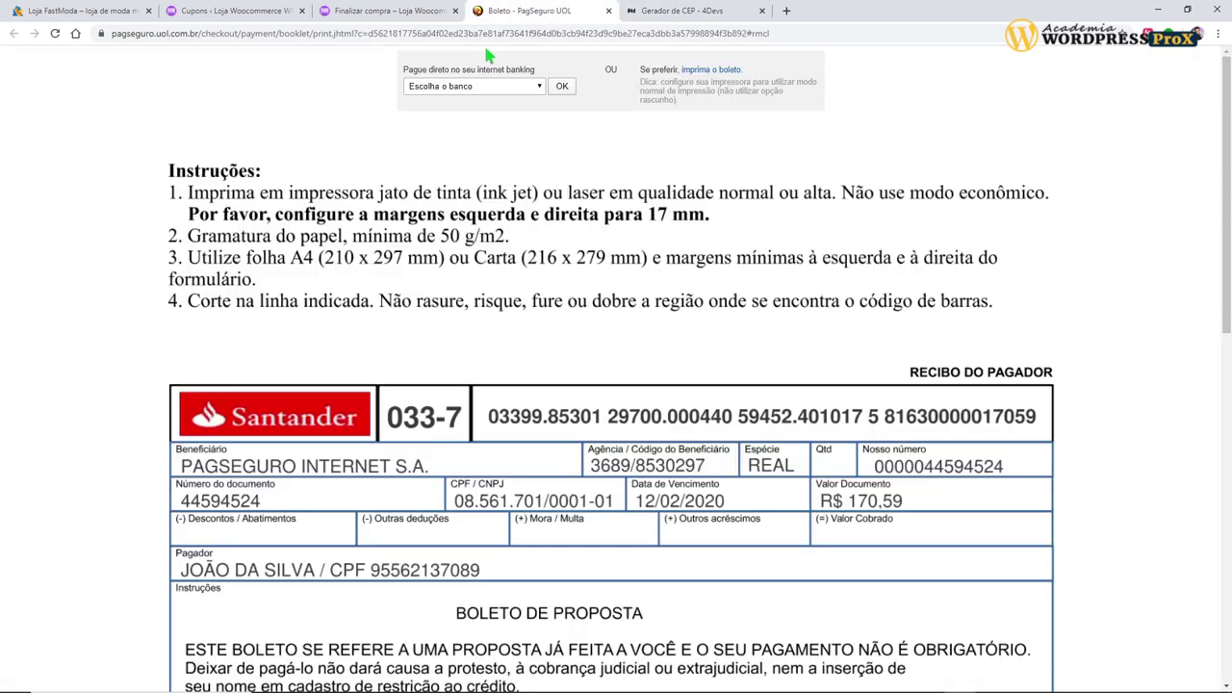
{"action": "left_click", "coordinate": [423, 11]}
{"action": "left_click", "coordinate": [464, 325]}
{"action": "key", "text": "ctrl+a"}
{"action": "key", "text": "ctrl+v"}
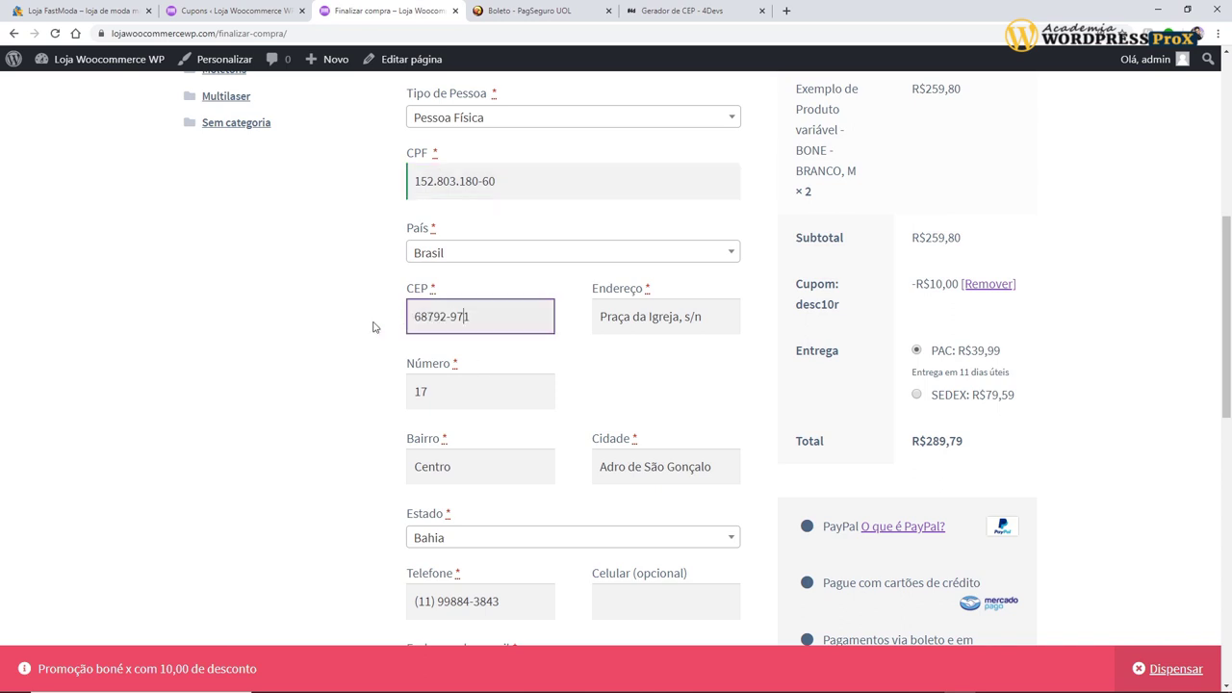
{"action": "left_click", "coordinate": [379, 332]}
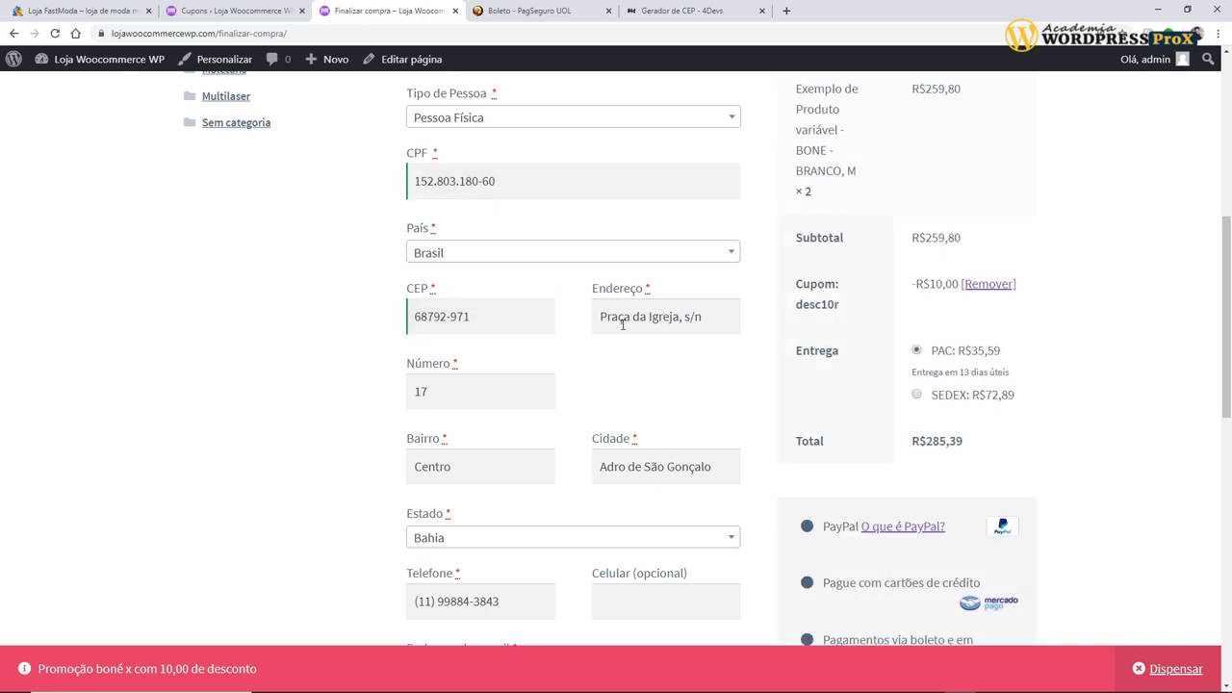
Step: Replace the billing street address, neighbourhood, city and house number with the new customer's, and set the state to Pará
{"action": "left_click", "coordinate": [678, 10]}
{"action": "triple_click", "coordinate": [690, 414]}
{"action": "left_click", "coordinate": [385, 11]}
{"action": "left_click", "coordinate": [459, 538]}
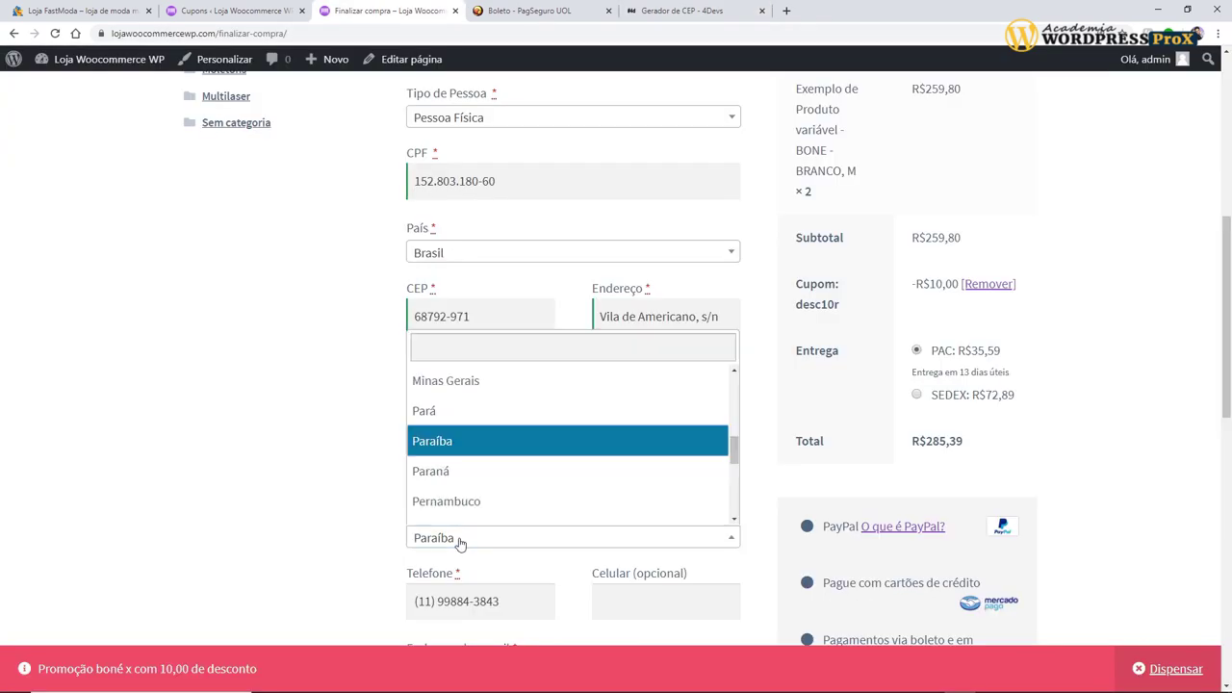
{"action": "left_click", "coordinate": [429, 411]}
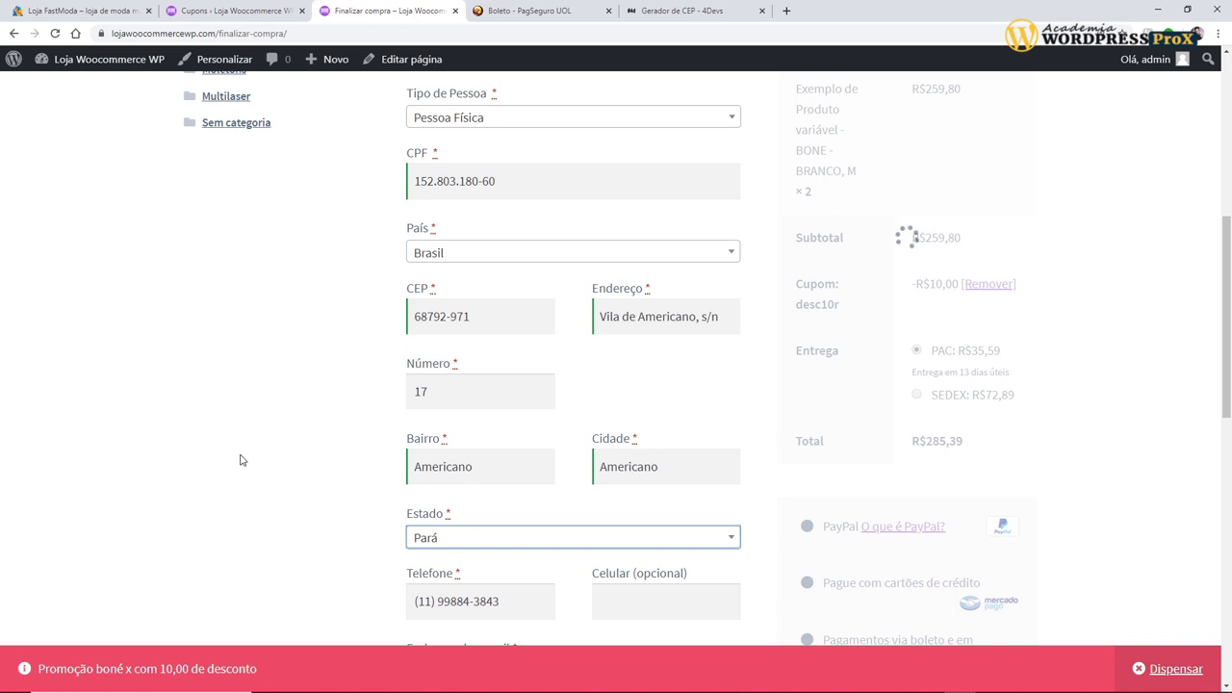
{"action": "left_click_drag", "start_coordinate": [448, 378], "coordinate": [374, 390]}
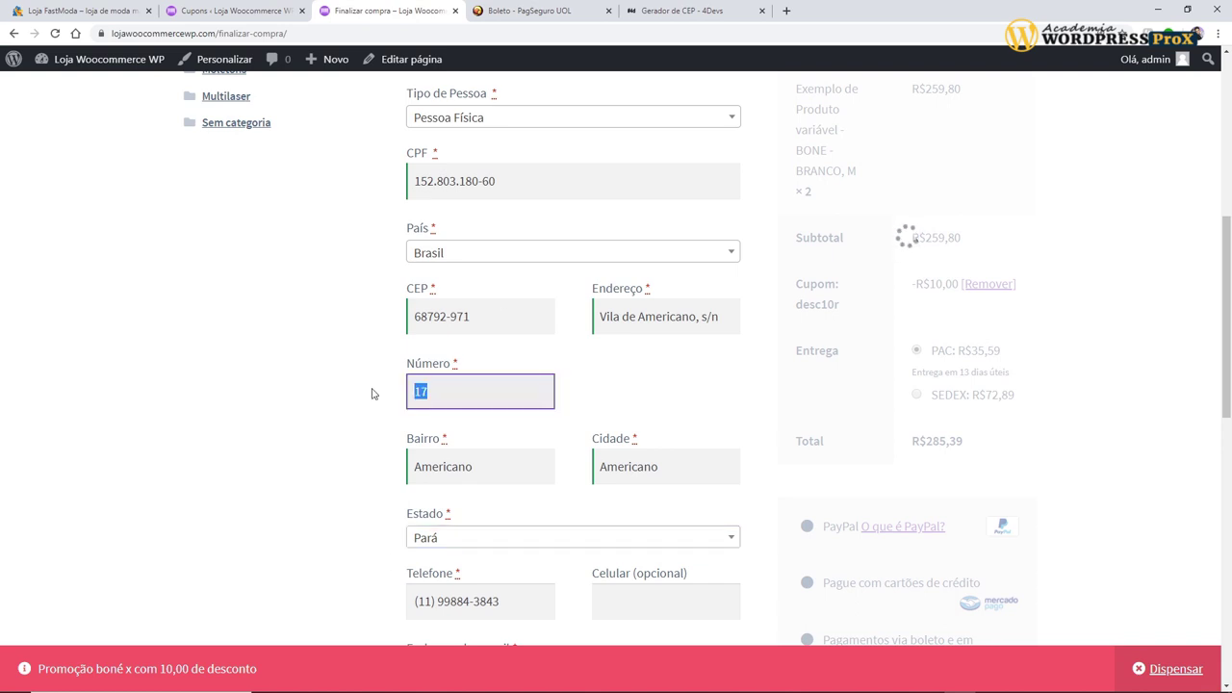
{"action": "type", "text": "23"}
{"action": "left_click", "coordinate": [373, 405]}
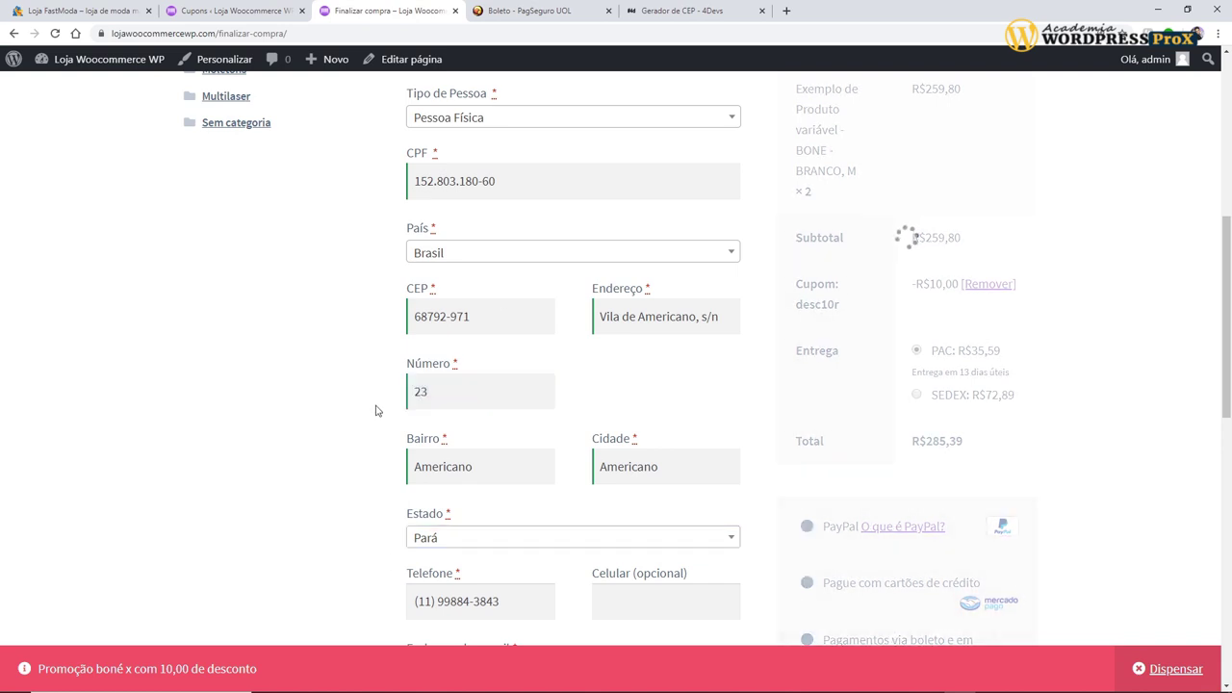
Step: Review the phone and e-mail fields, then the order summary's product, coupon discount, shipping options and total
{"action": "scroll", "coordinate": [447, 420], "scroll_direction": "down", "scroll_amount": 2}
{"action": "left_click_drag", "start_coordinate": [437, 409], "coordinate": [519, 408]}
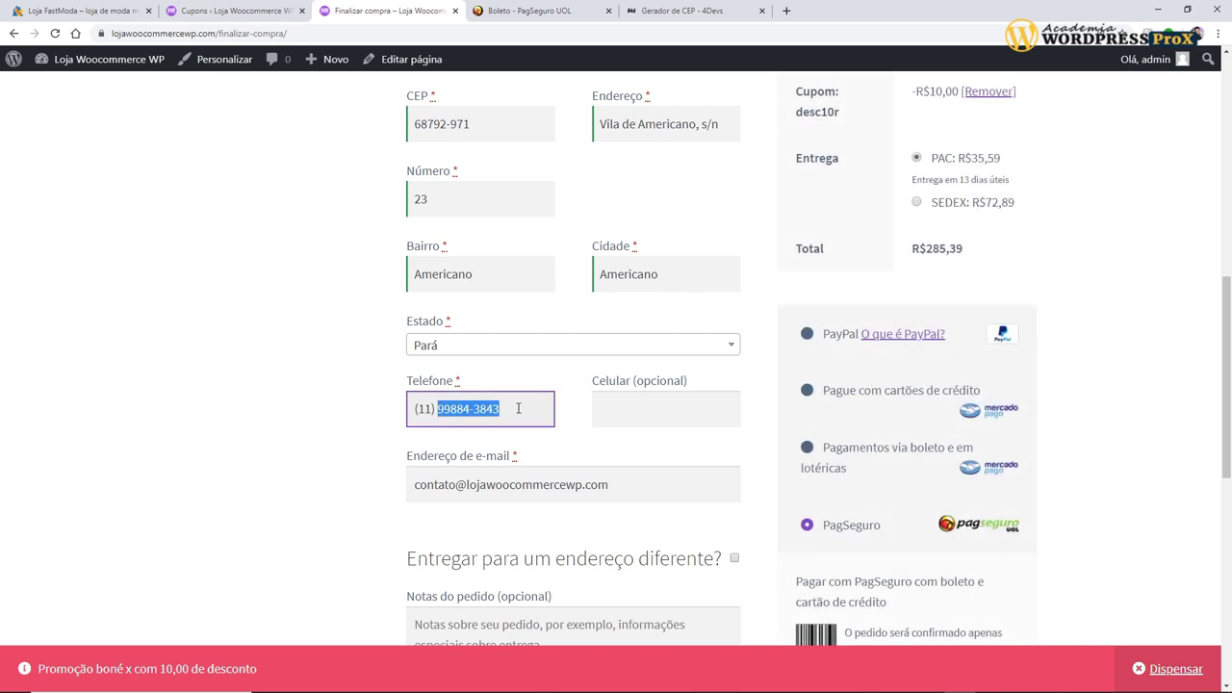
{"action": "scroll", "coordinate": [471, 475], "scroll_direction": "down", "scroll_amount": 1}
{"action": "left_click_drag", "start_coordinate": [414, 359], "coordinate": [621, 360]}
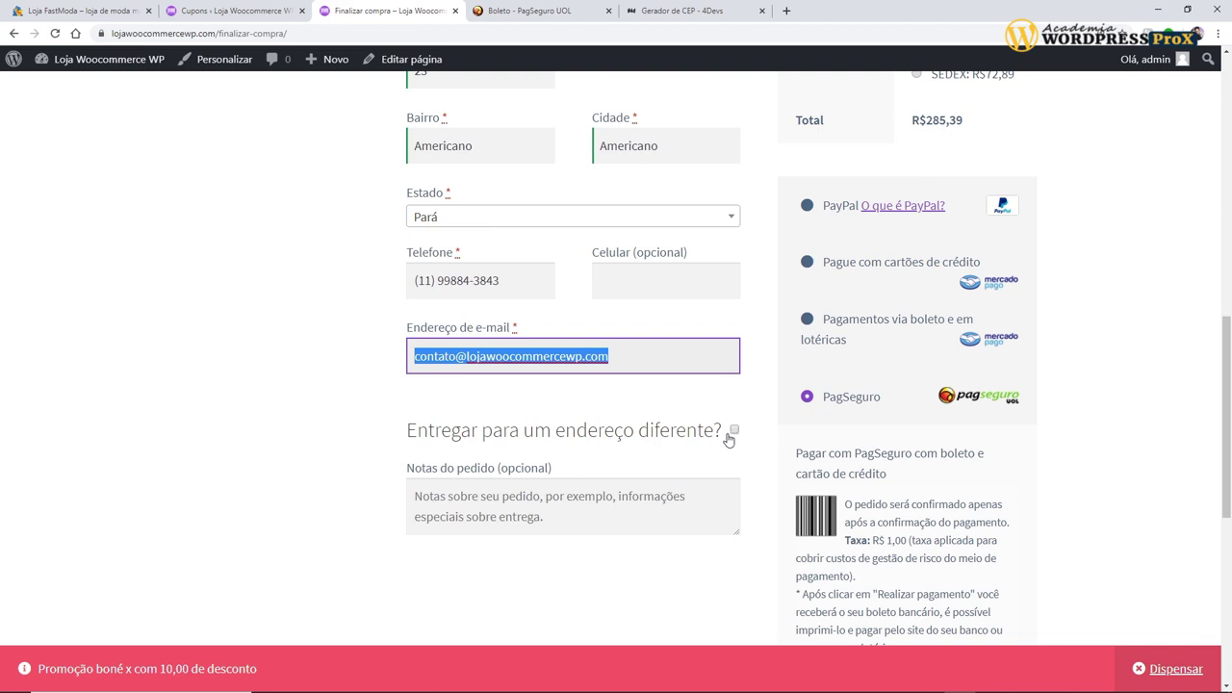
{"action": "scroll", "coordinate": [557, 524], "scroll_direction": "up", "scroll_amount": 2}
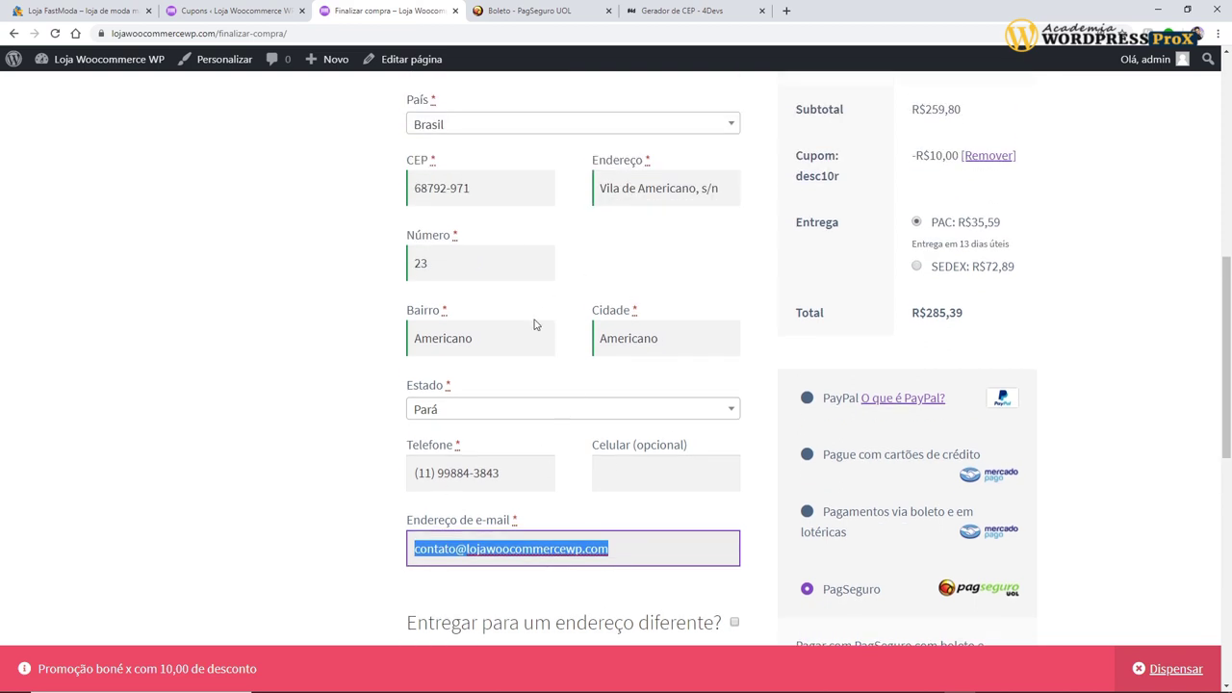
{"action": "scroll", "coordinate": [578, 383], "scroll_direction": "up", "scroll_amount": 1}
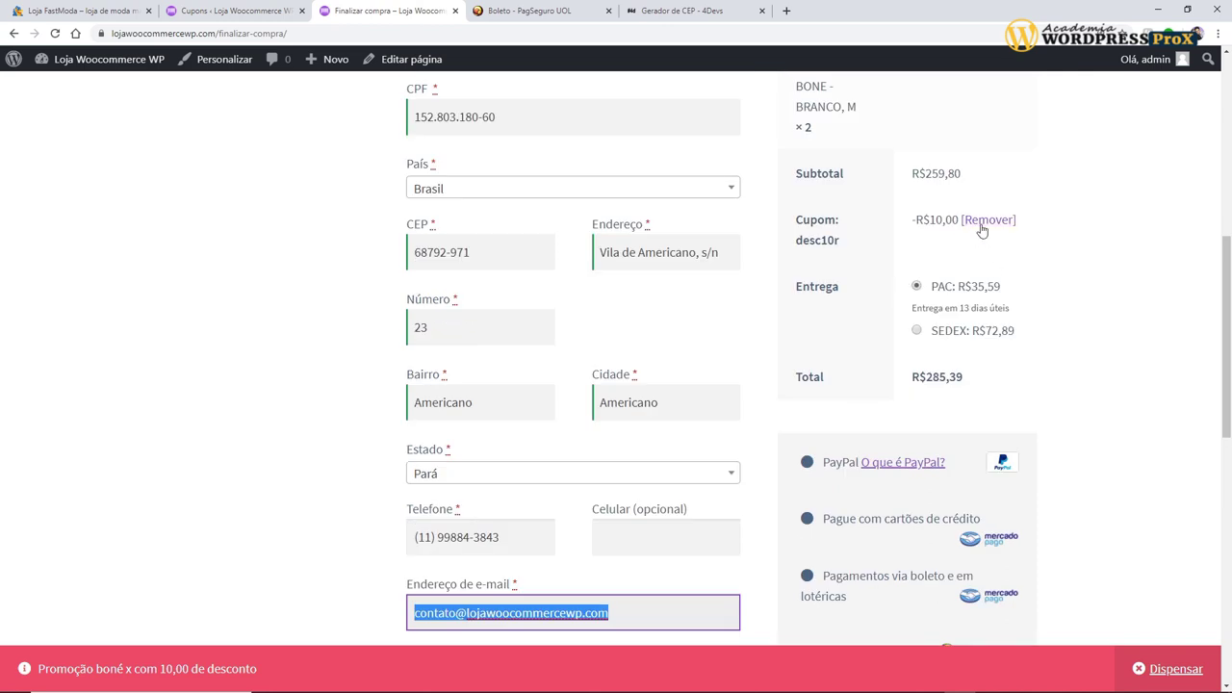
{"action": "scroll", "coordinate": [991, 253], "scroll_direction": "up", "scroll_amount": 2}
{"action": "scroll", "coordinate": [996, 262], "scroll_direction": "up", "scroll_amount": 1}
{"action": "scroll", "coordinate": [990, 266], "scroll_direction": "down", "scroll_amount": 1}
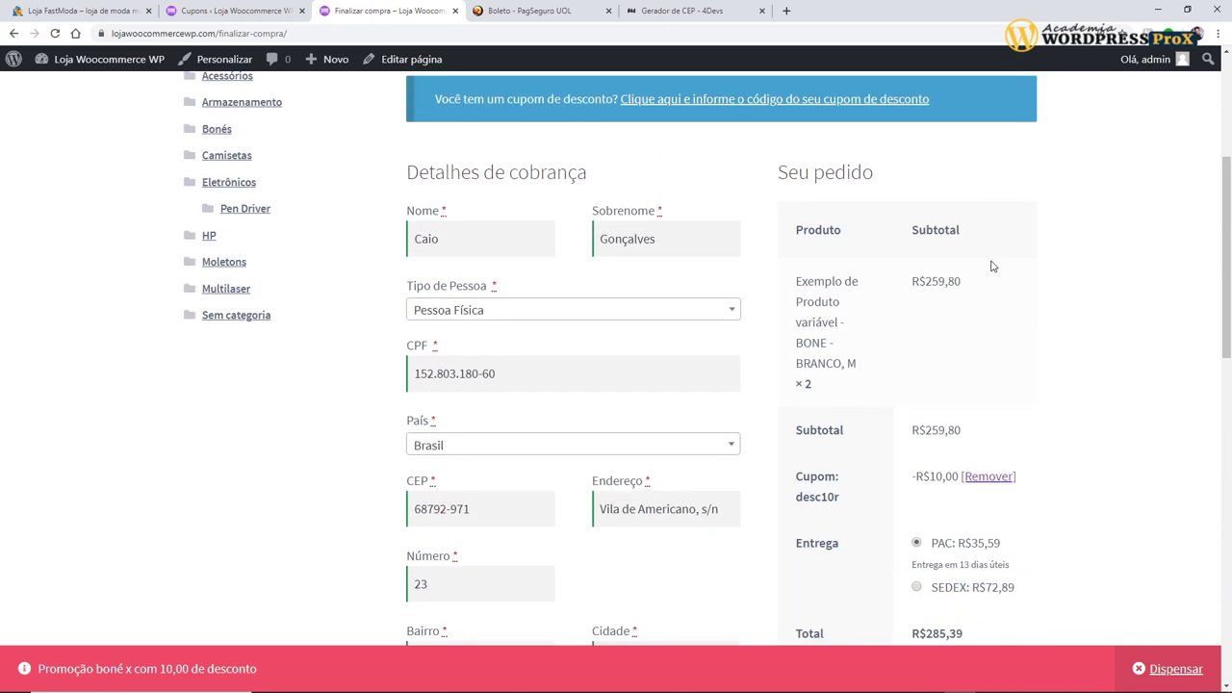
{"action": "scroll", "coordinate": [924, 249], "scroll_direction": "down", "scroll_amount": 1}
{"action": "scroll", "coordinate": [866, 261], "scroll_direction": "down", "scroll_amount": 2}
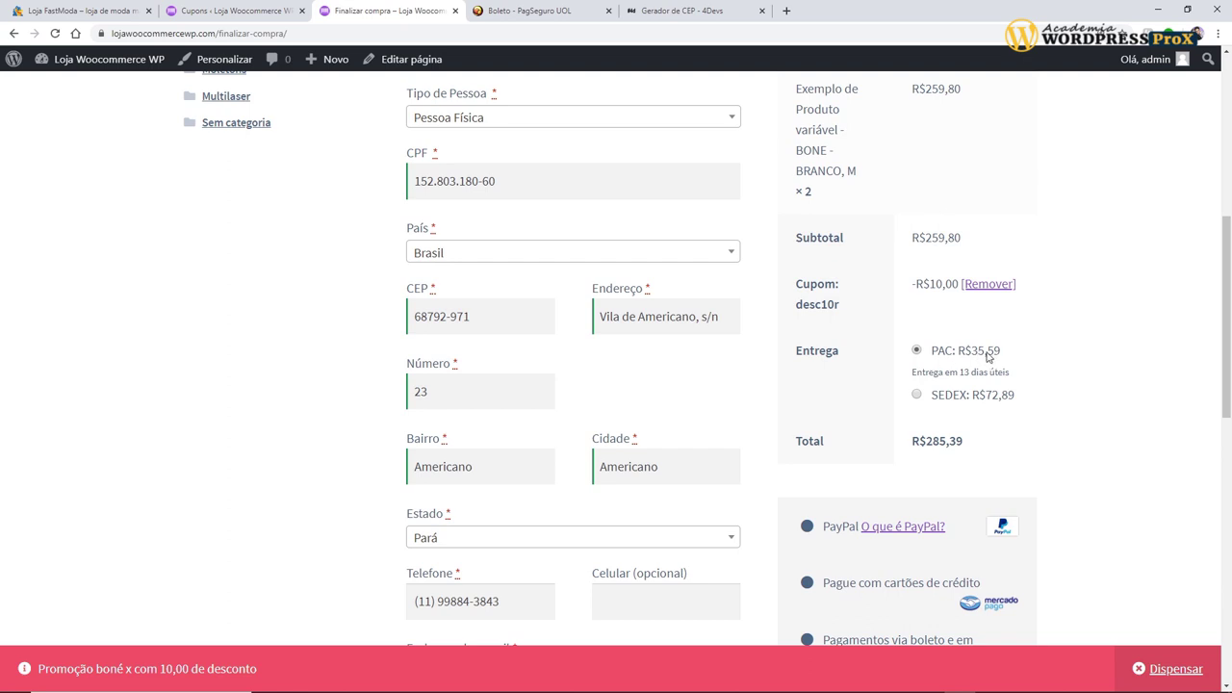
{"action": "scroll", "coordinate": [962, 346], "scroll_direction": "down", "scroll_amount": 2}
{"action": "left_click_drag", "start_coordinate": [924, 313], "coordinate": [964, 314]}
{"action": "scroll", "coordinate": [1079, 385], "scroll_direction": "down", "scroll_amount": 3}
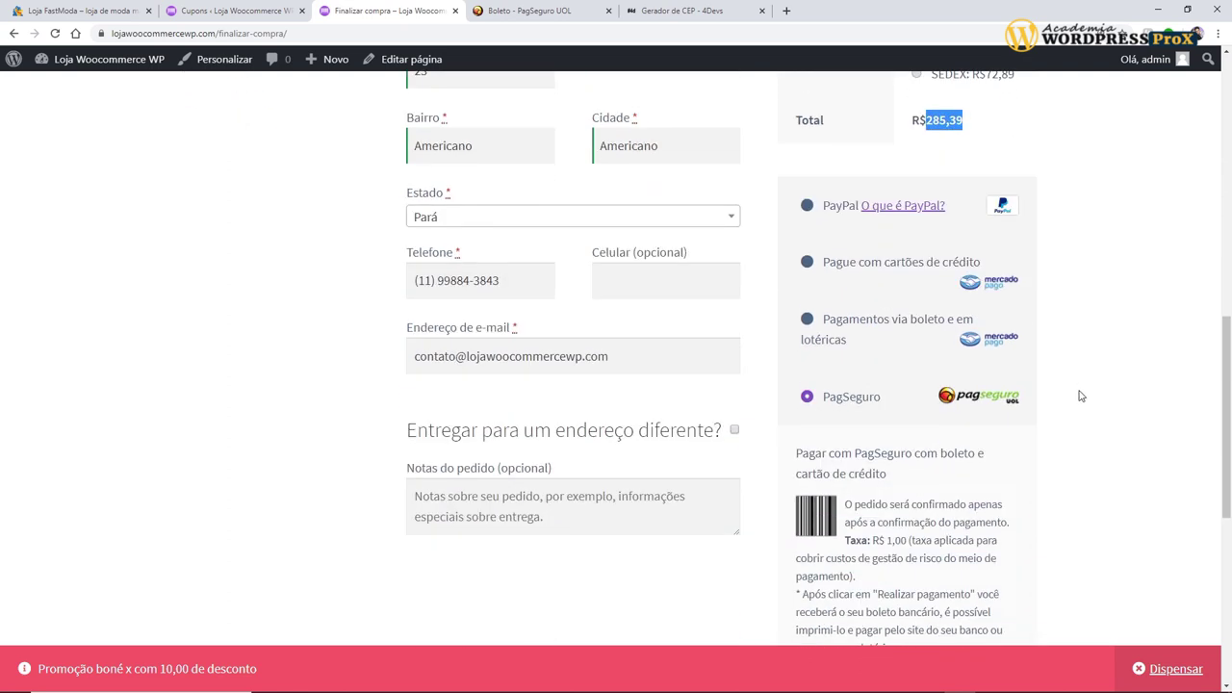
Step: Try the Mercado Pago boleto and lottery payment option, filling in the CPF and house number and choosing Pará as the state
{"action": "left_click", "coordinate": [807, 320]}
{"action": "scroll", "coordinate": [992, 159], "scroll_direction": "down", "scroll_amount": 3}
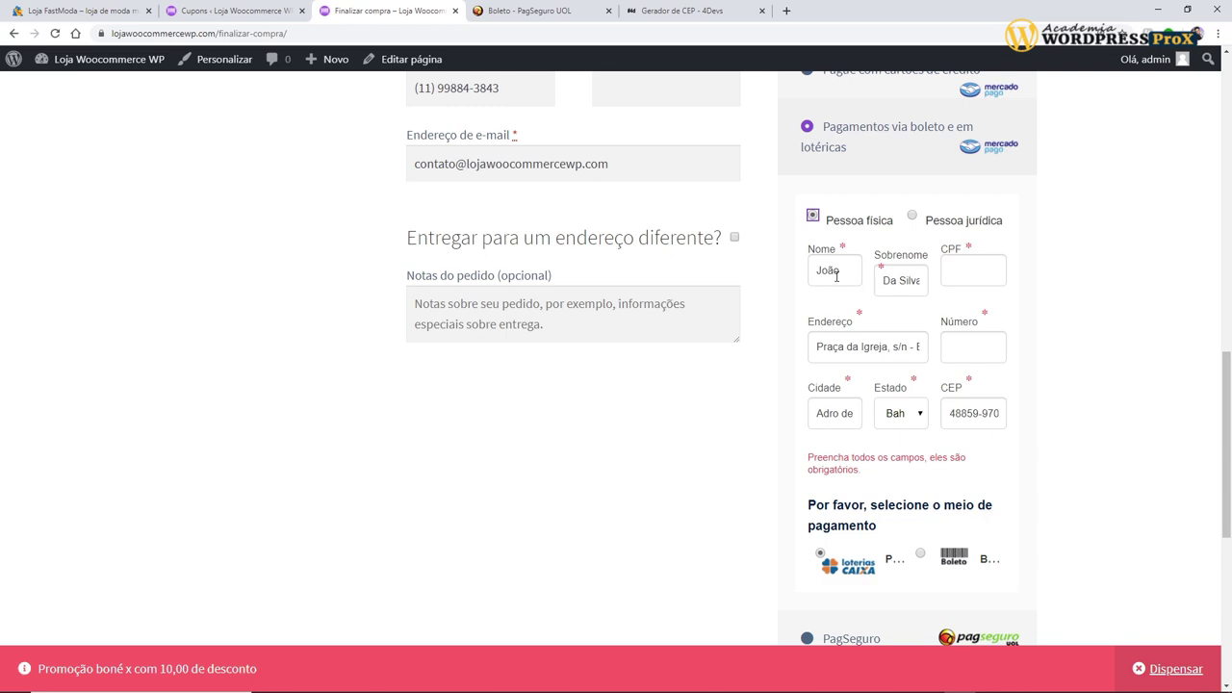
{"action": "scroll", "coordinate": [528, 303], "scroll_direction": "up", "scroll_amount": 3}
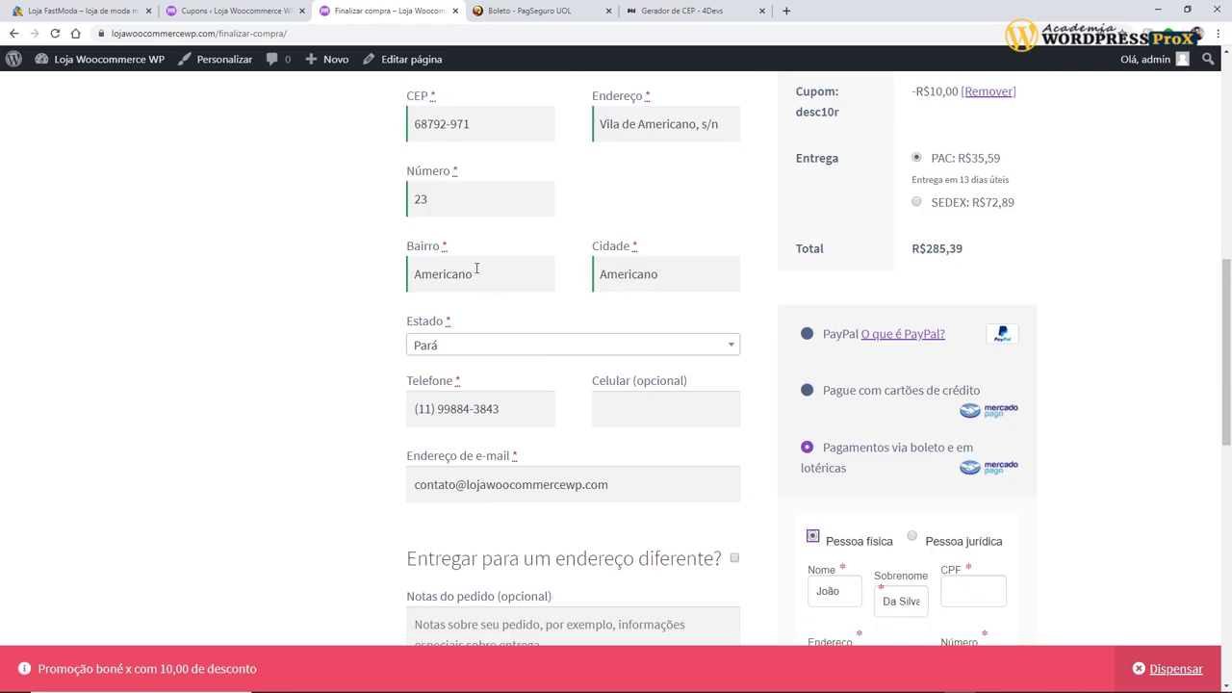
{"action": "scroll", "coordinate": [484, 329], "scroll_direction": "up", "scroll_amount": 1}
{"action": "left_click", "coordinate": [966, 287]}
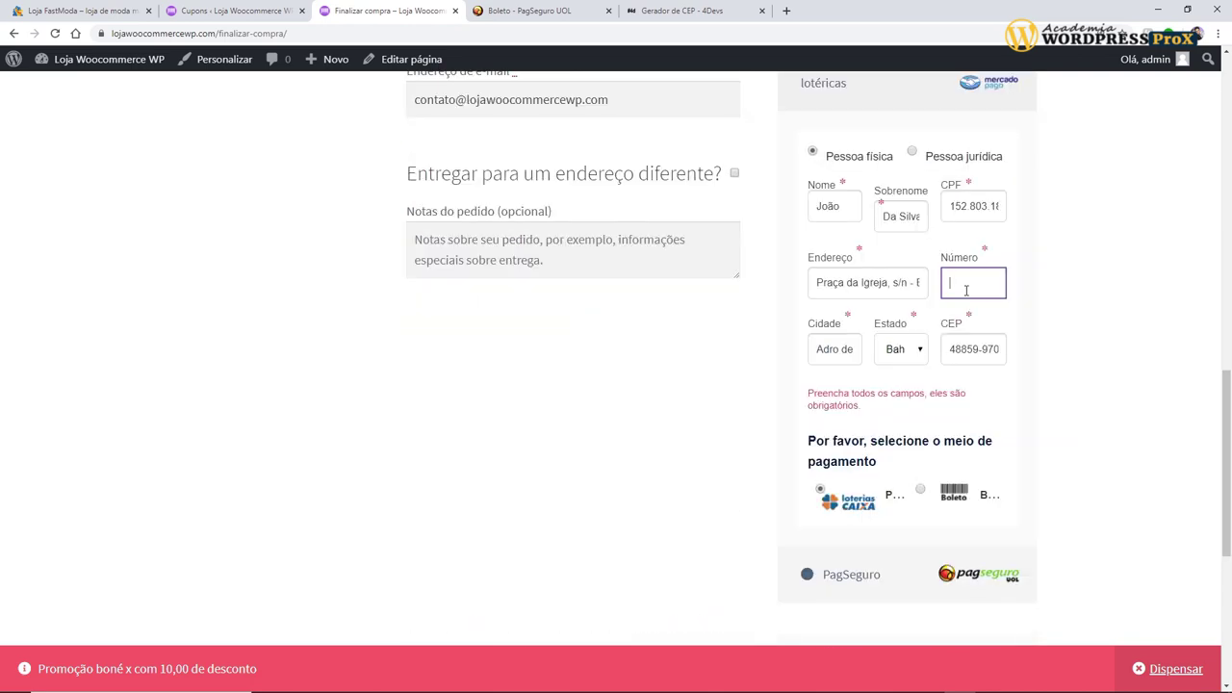
{"action": "left_click", "coordinate": [904, 352]}
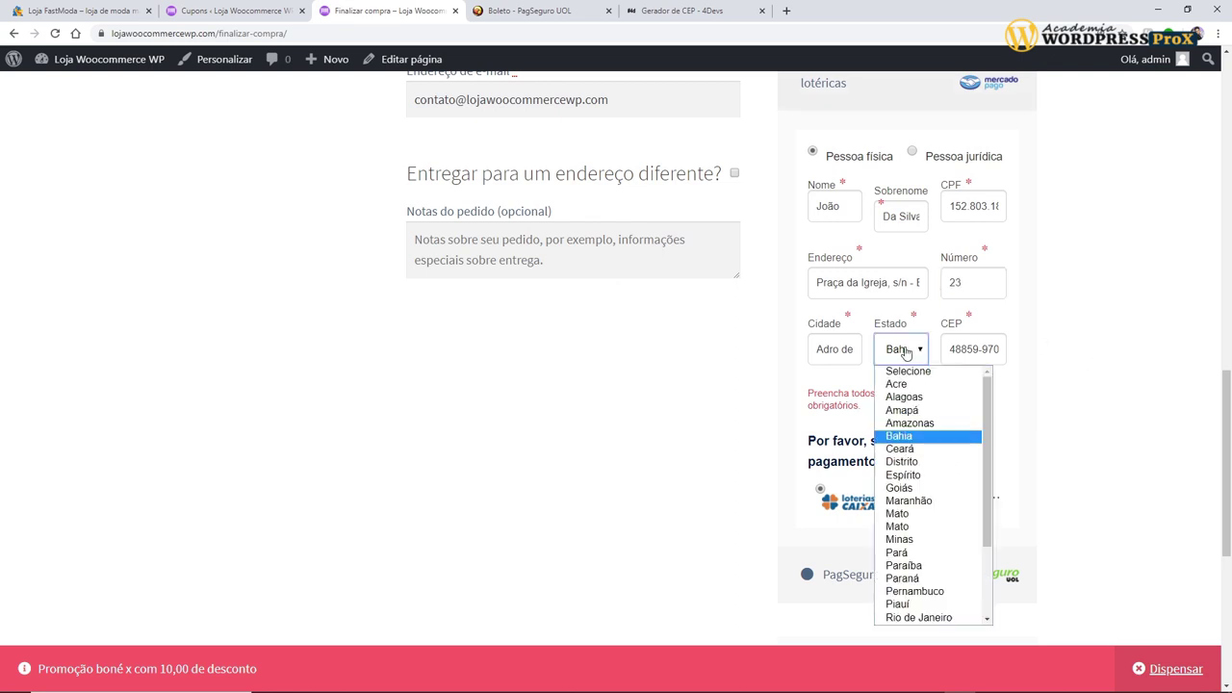
{"action": "left_click", "coordinate": [895, 552]}
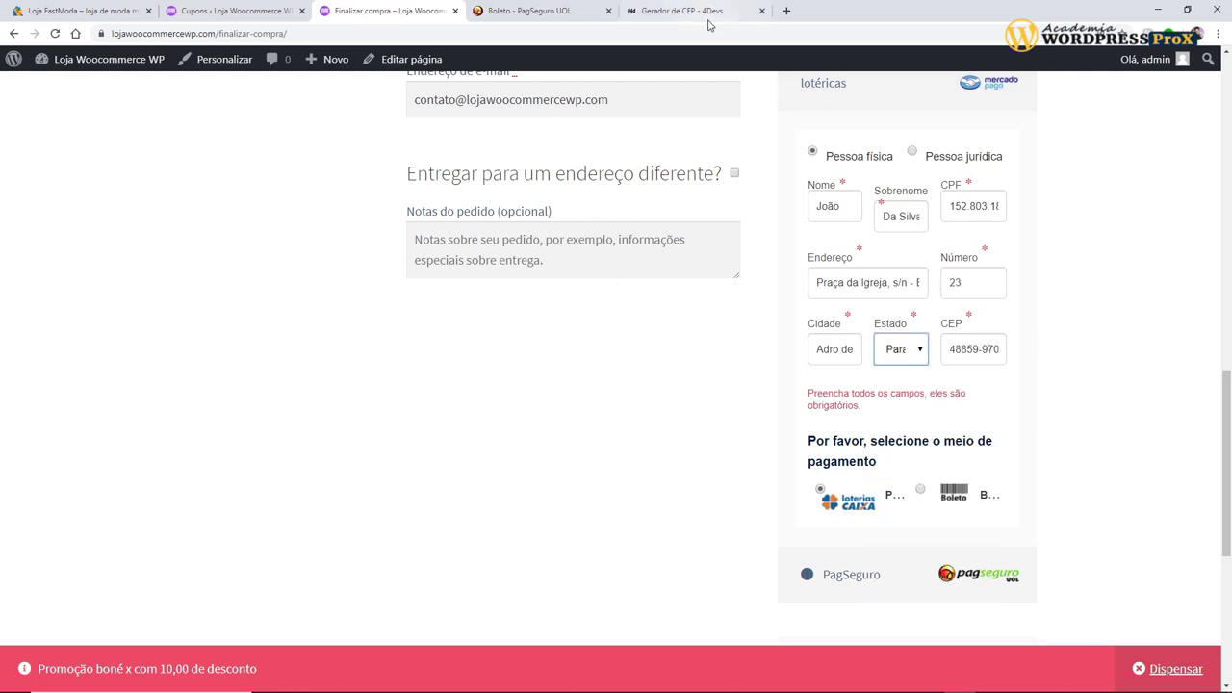
Step: Try to replace the CEP, city and street address in the Mercado Pago boleto form with the generated data
{"action": "left_click", "coordinate": [693, 10]}
{"action": "double_click", "coordinate": [615, 387]}
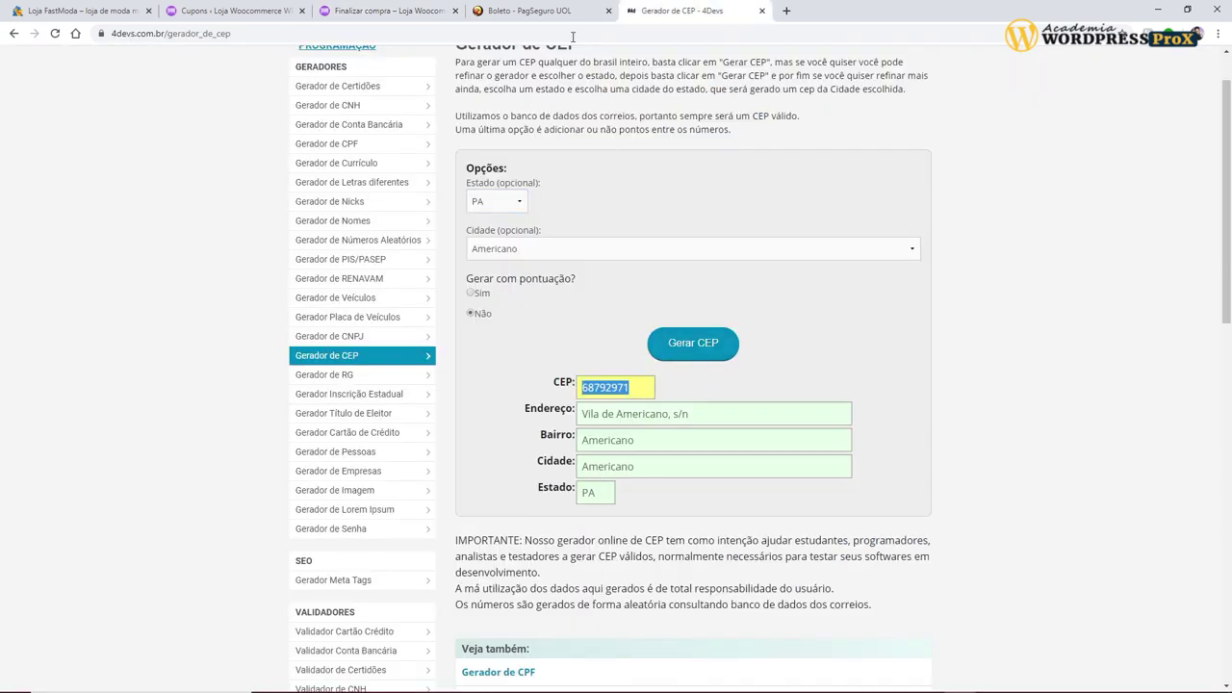
{"action": "left_click", "coordinate": [385, 11]}
{"action": "triple_click", "coordinate": [952, 352]}
{"action": "type", "text": "68792-971"}
{"action": "scroll", "coordinate": [866, 419], "scroll_direction": "up", "scroll_amount": 2}
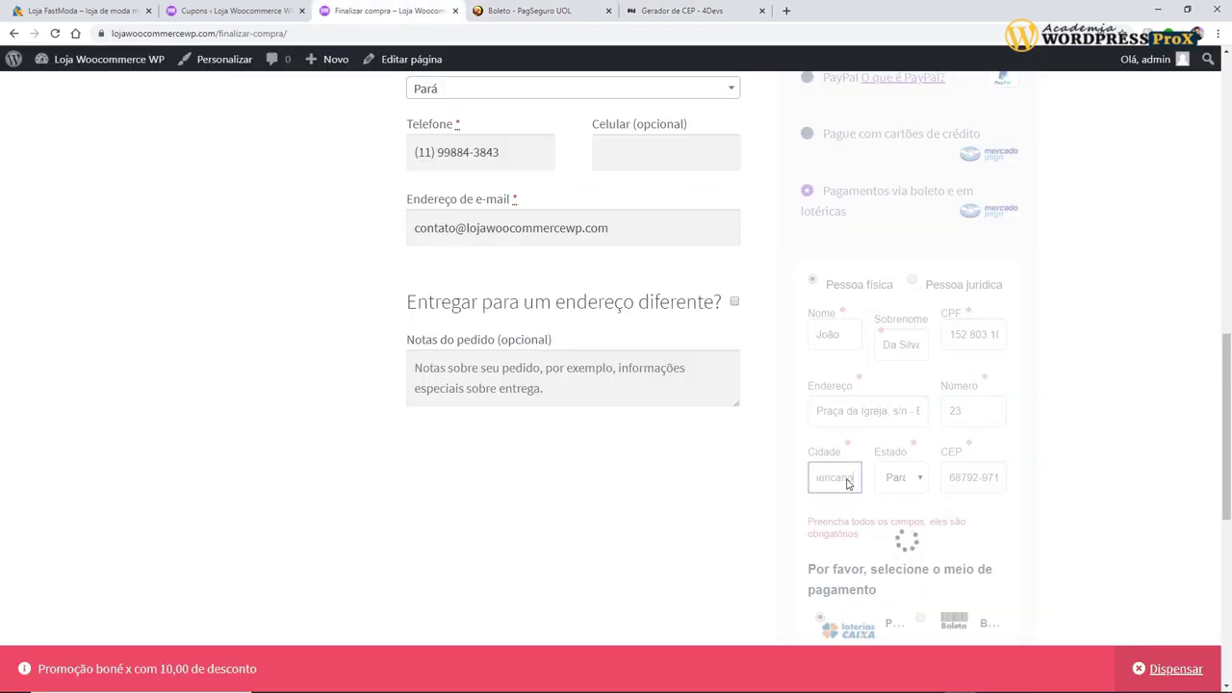
{"action": "triple_click", "coordinate": [866, 419]}
{"action": "type", "text": "Americano"}
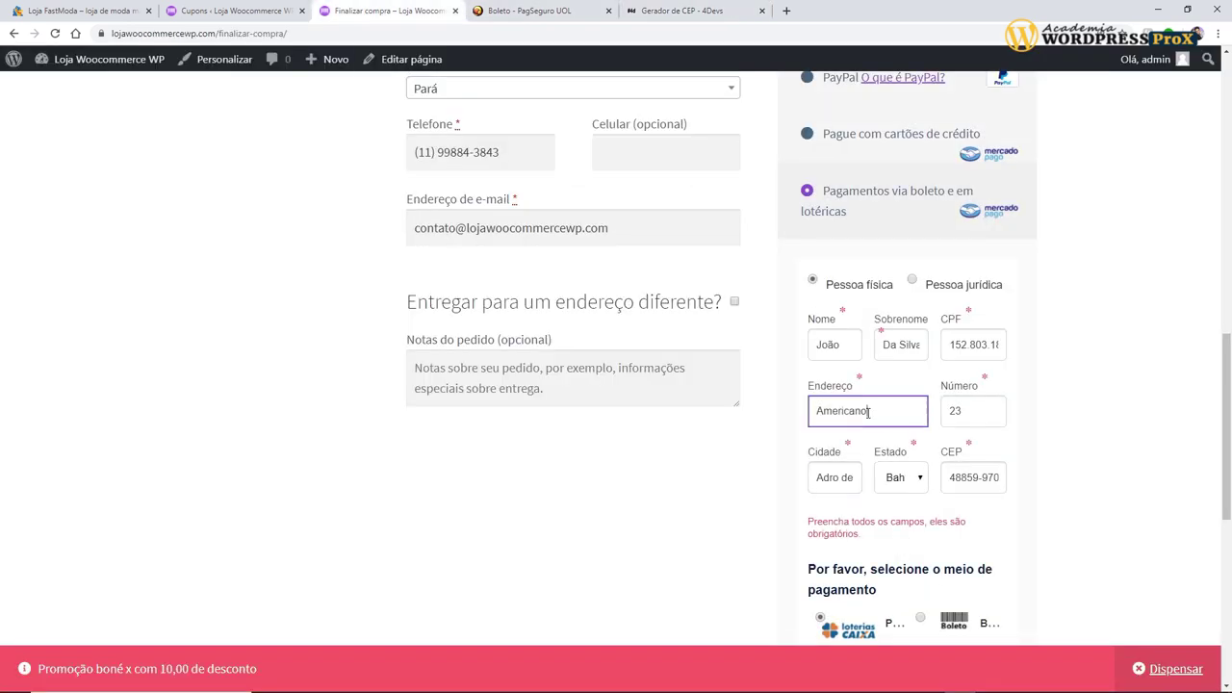
{"action": "scroll", "coordinate": [678, 266], "scroll_direction": "up", "scroll_amount": 3}
{"action": "scroll", "coordinate": [677, 266], "scroll_direction": "down", "scroll_amount": 2}
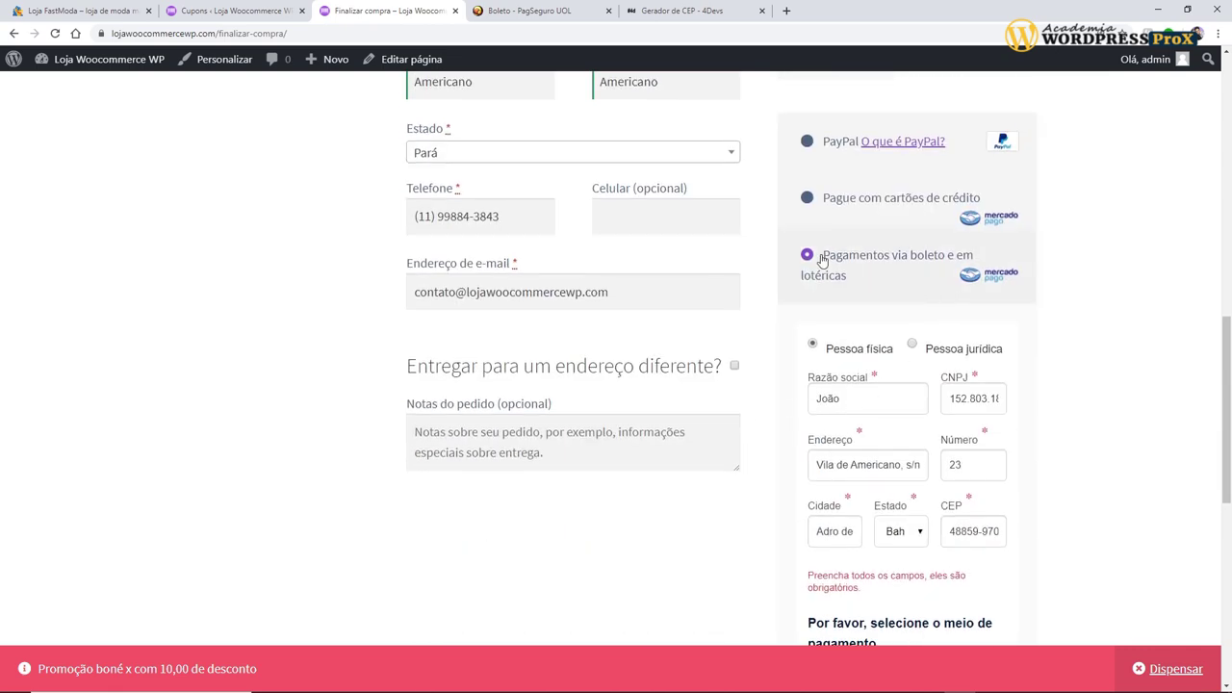
{"action": "scroll", "coordinate": [817, 256], "scroll_direction": "down", "scroll_amount": 3}
Step: Place the order with PagSeguro as the payment method, accepting the site's terms and conditions
{"action": "left_click", "coordinate": [809, 437]}
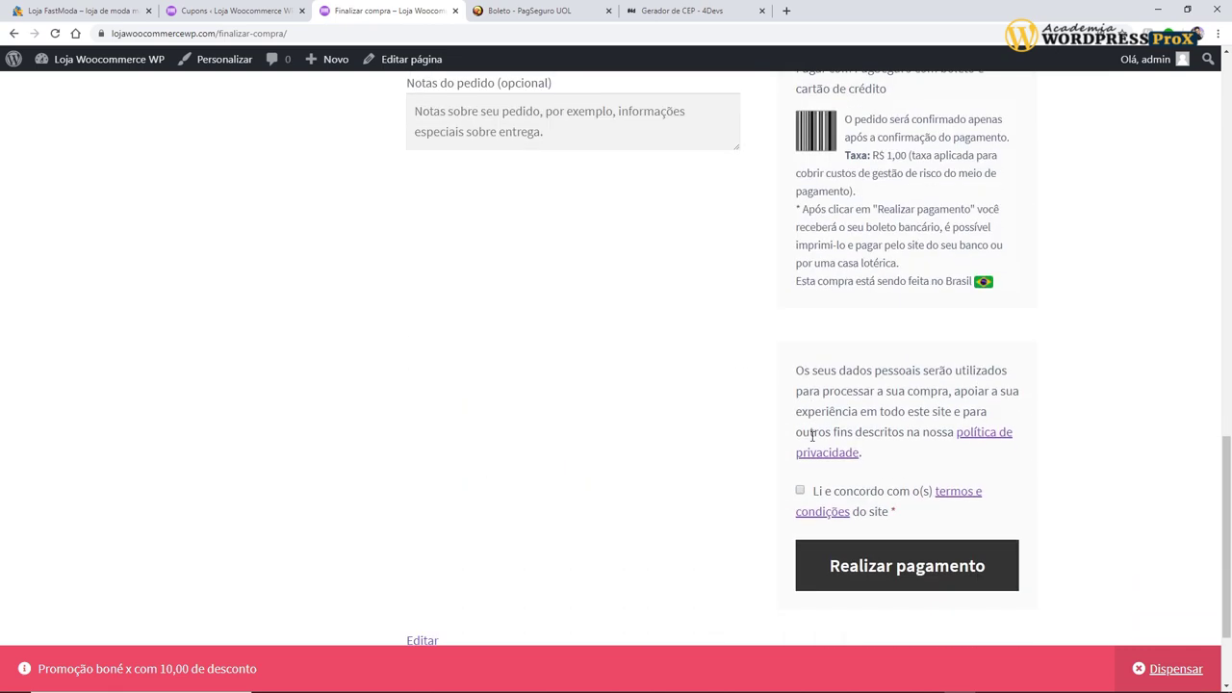
{"action": "scroll", "coordinate": [814, 440], "scroll_direction": "up", "scroll_amount": 3}
{"action": "scroll", "coordinate": [898, 347], "scroll_direction": "down", "scroll_amount": 1}
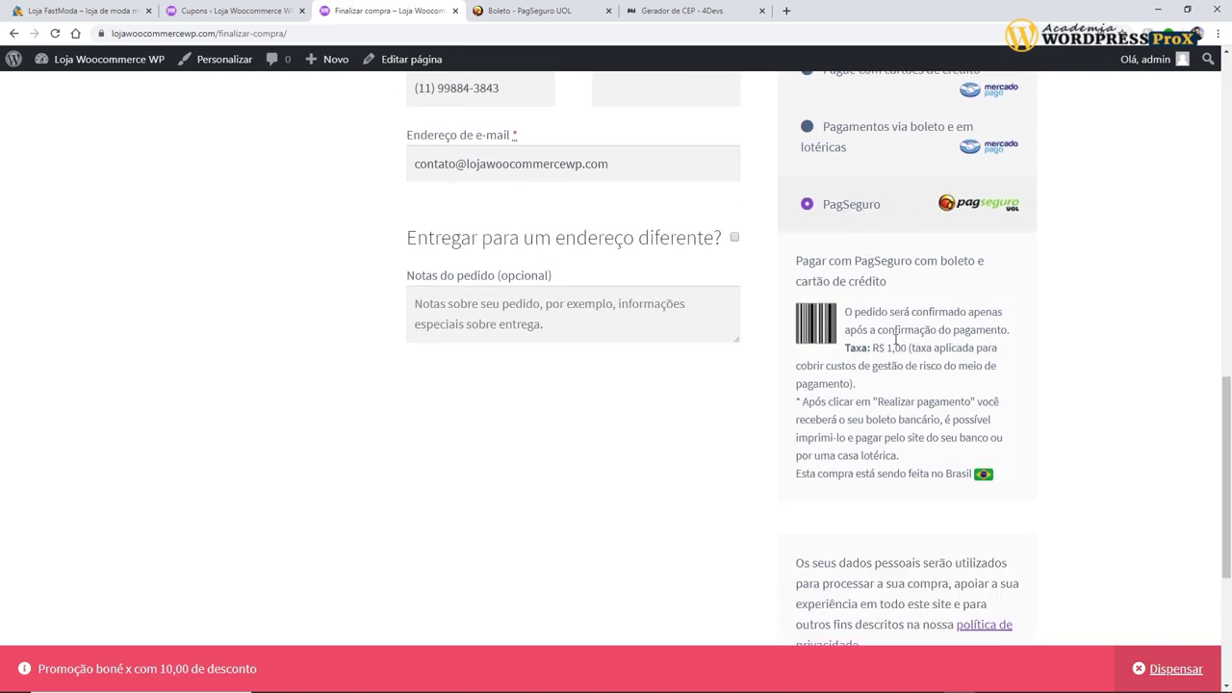
{"action": "scroll", "coordinate": [522, 181], "scroll_direction": "up", "scroll_amount": 2}
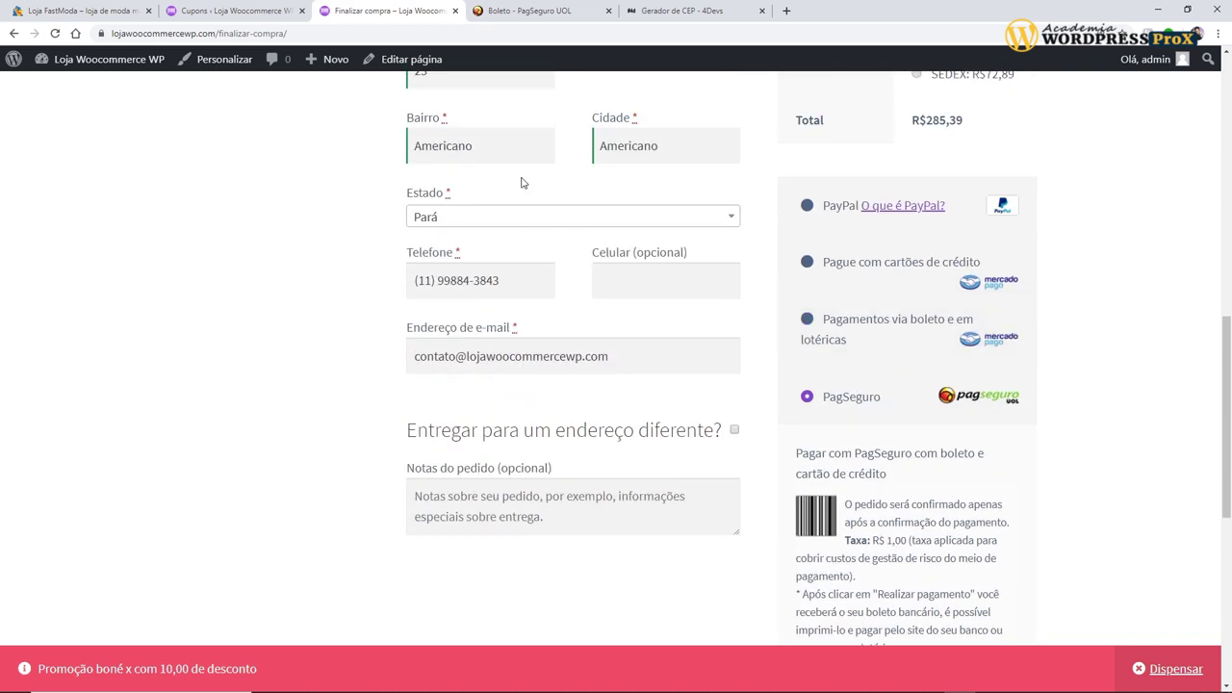
{"action": "scroll", "coordinate": [663, 333], "scroll_direction": "down", "scroll_amount": 4}
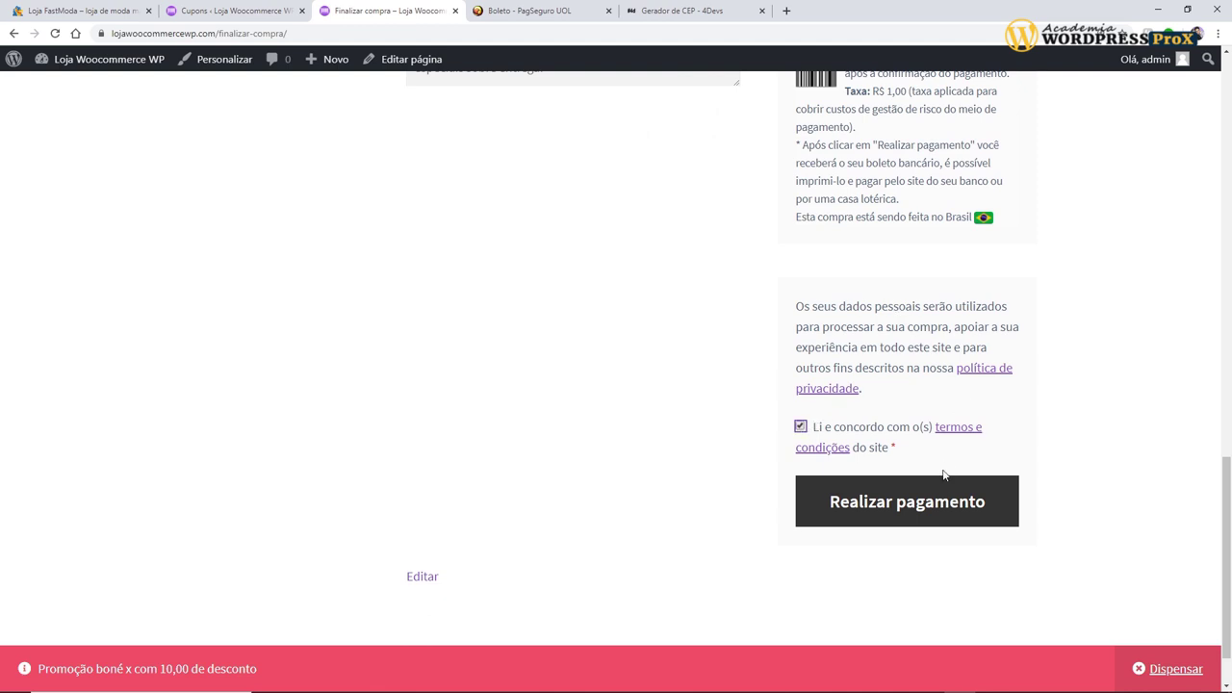
{"action": "scroll", "coordinate": [1001, 437], "scroll_direction": "down", "scroll_amount": 1}
{"action": "left_click", "coordinate": [906, 456]}
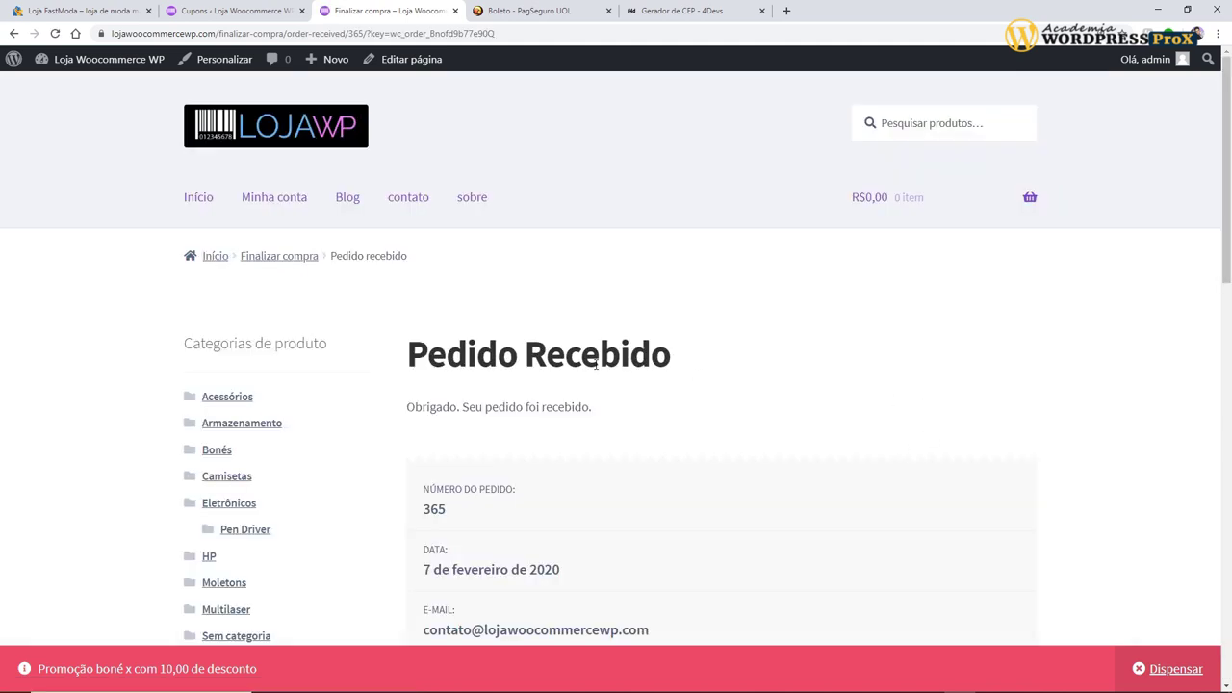
Step: Examine the received order's number, total, payment method, discount, shipping, and billing and delivery addresses
{"action": "double_click", "coordinate": [814, 327]}
{"action": "scroll", "coordinate": [788, 329], "scroll_direction": "down", "scroll_amount": 3}
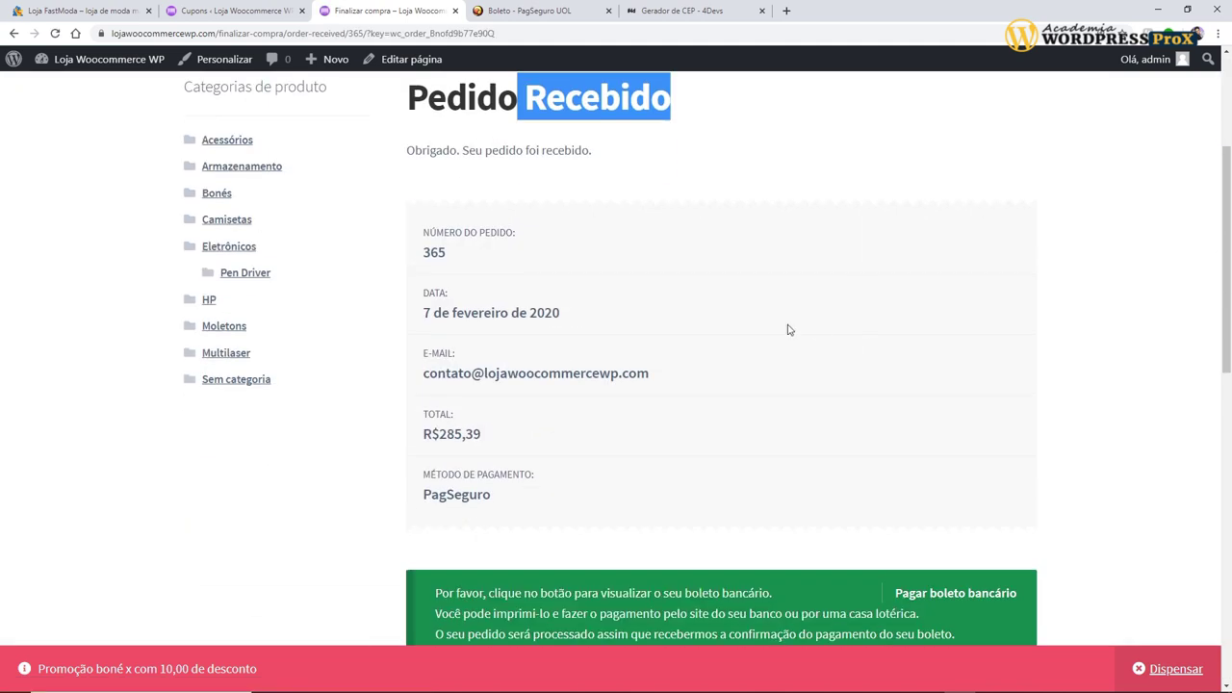
{"action": "left_click_drag", "start_coordinate": [414, 238], "coordinate": [512, 236]}
{"action": "left_click", "coordinate": [432, 253]}
{"action": "scroll", "coordinate": [448, 315], "scroll_direction": "down", "scroll_amount": 2}
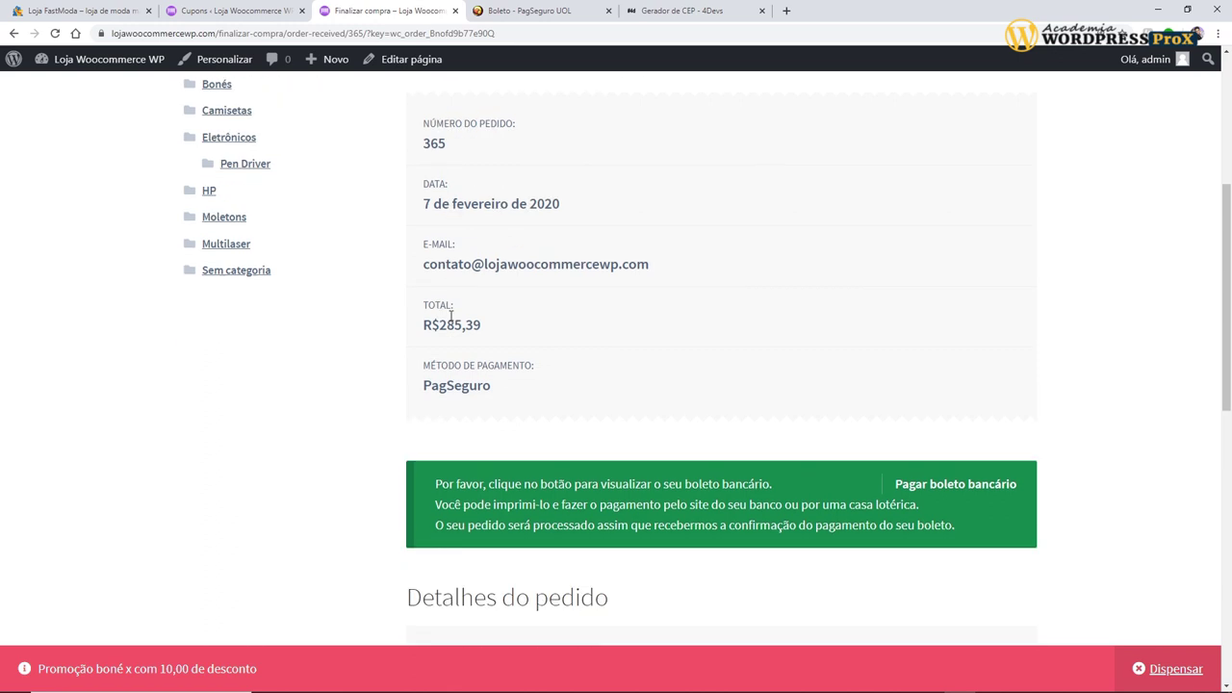
{"action": "scroll", "coordinate": [462, 302], "scroll_direction": "down", "scroll_amount": 2}
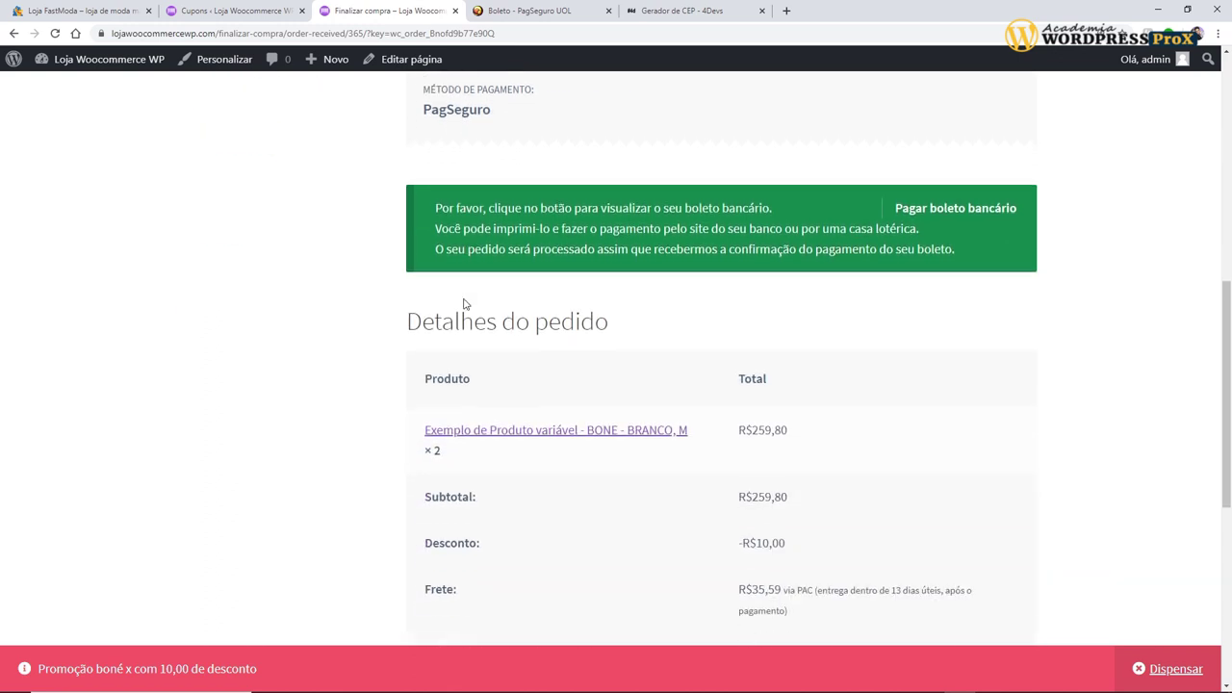
{"action": "scroll", "coordinate": [549, 242], "scroll_direction": "down", "scroll_amount": 2}
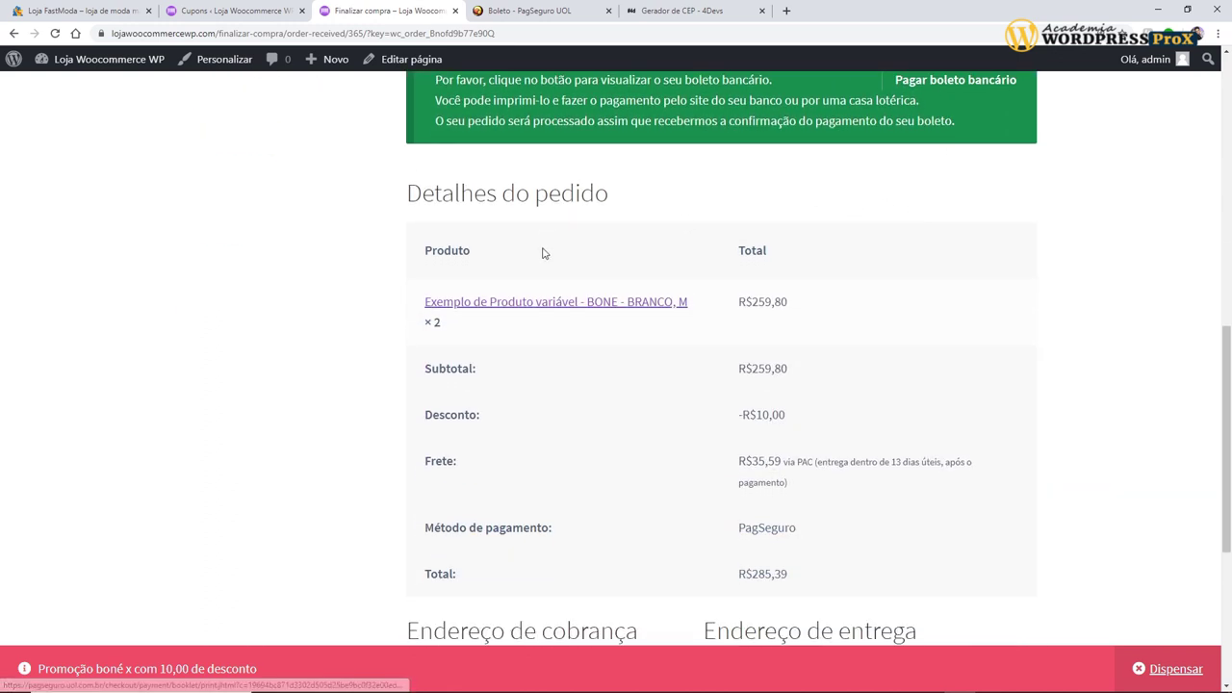
{"action": "scroll", "coordinate": [583, 278], "scroll_direction": "down", "scroll_amount": 4}
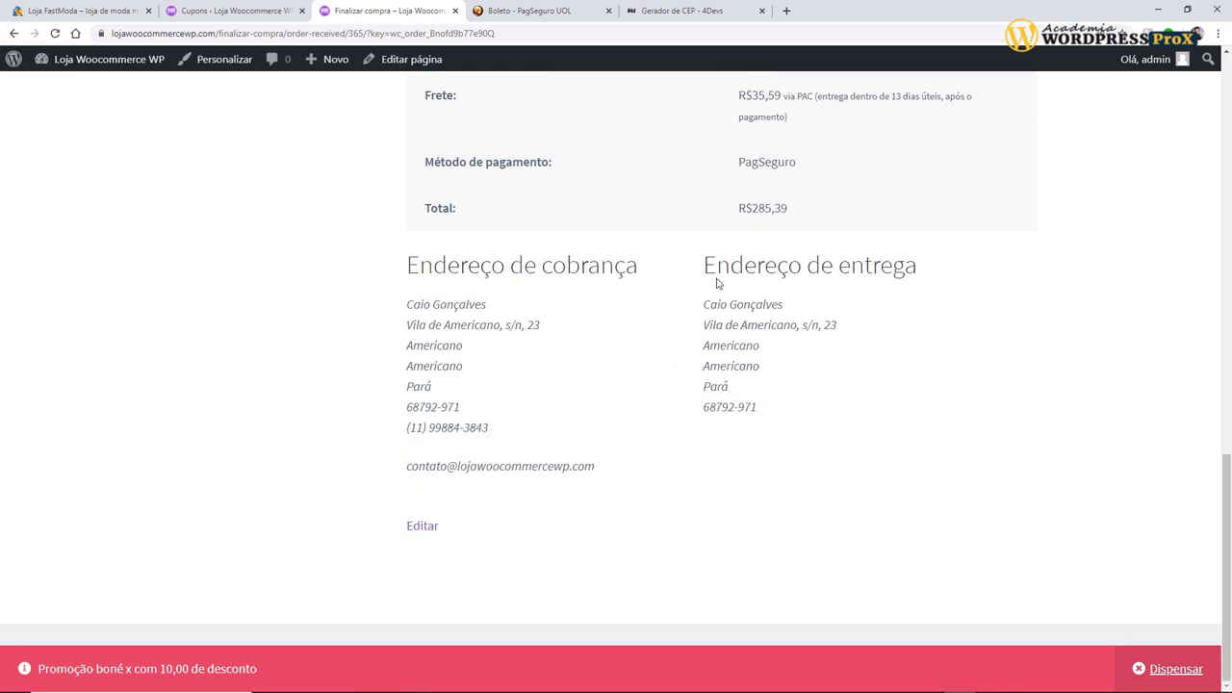
{"action": "scroll", "coordinate": [787, 308], "scroll_direction": "up", "scroll_amount": 8}
Step: Open the order's PagSeguro bank slip and examine its payer details and document value
{"action": "left_click", "coordinate": [938, 419]}
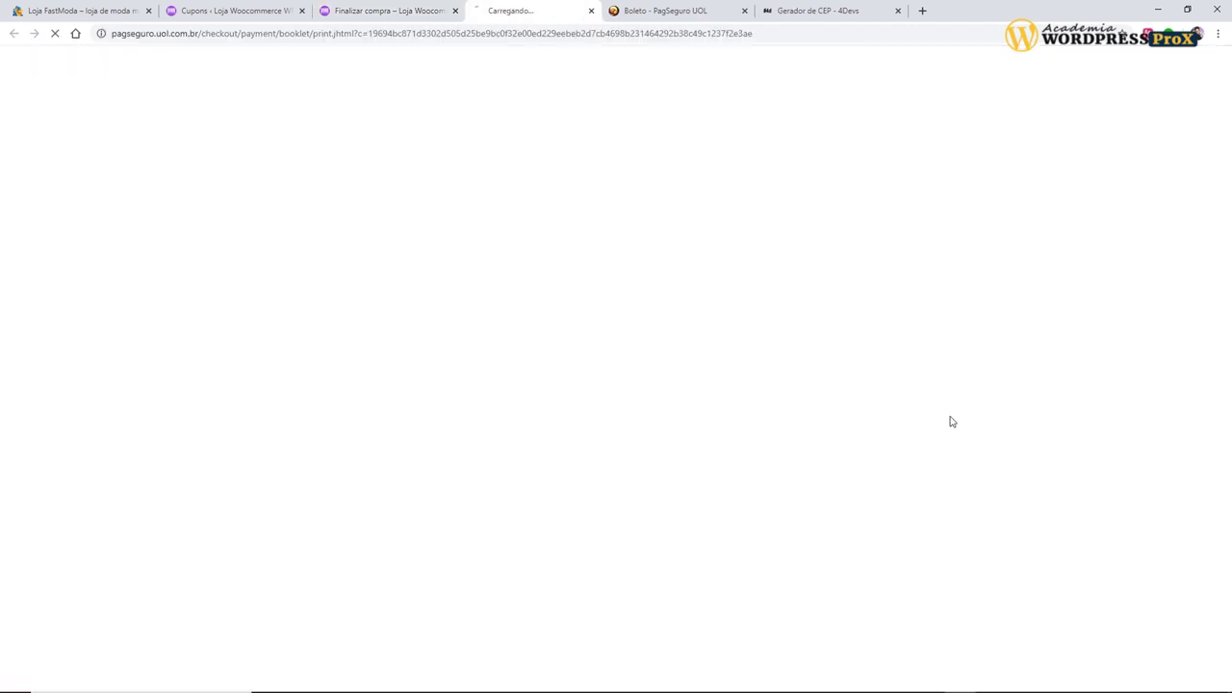
{"action": "scroll", "coordinate": [583, 349], "scroll_direction": "down", "scroll_amount": 9}
{"action": "scroll", "coordinate": [749, 381], "scroll_direction": "up", "scroll_amount": 8}
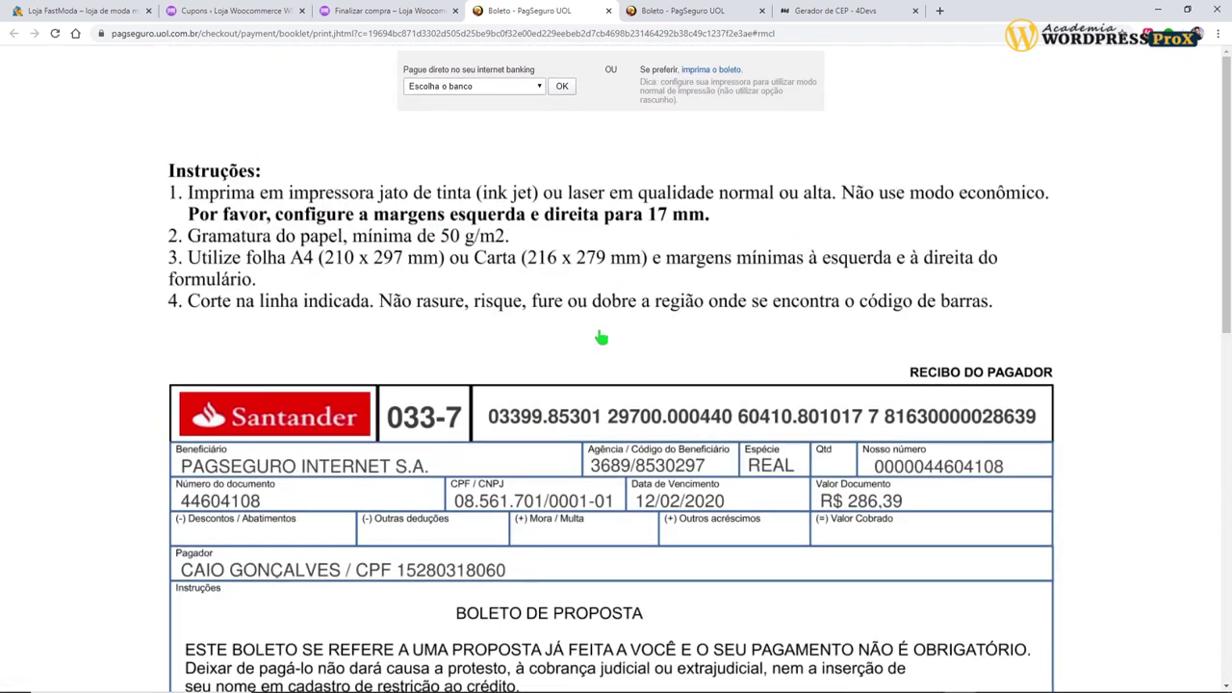
Step: Open the WooCommerce orders list and preview the newest order's billing, delivery, payment and product details
{"action": "left_click", "coordinate": [396, 14]}
{"action": "scroll", "coordinate": [957, 323], "scroll_direction": "down", "scroll_amount": 5}
{"action": "scroll", "coordinate": [956, 326], "scroll_direction": "up", "scroll_amount": 10}
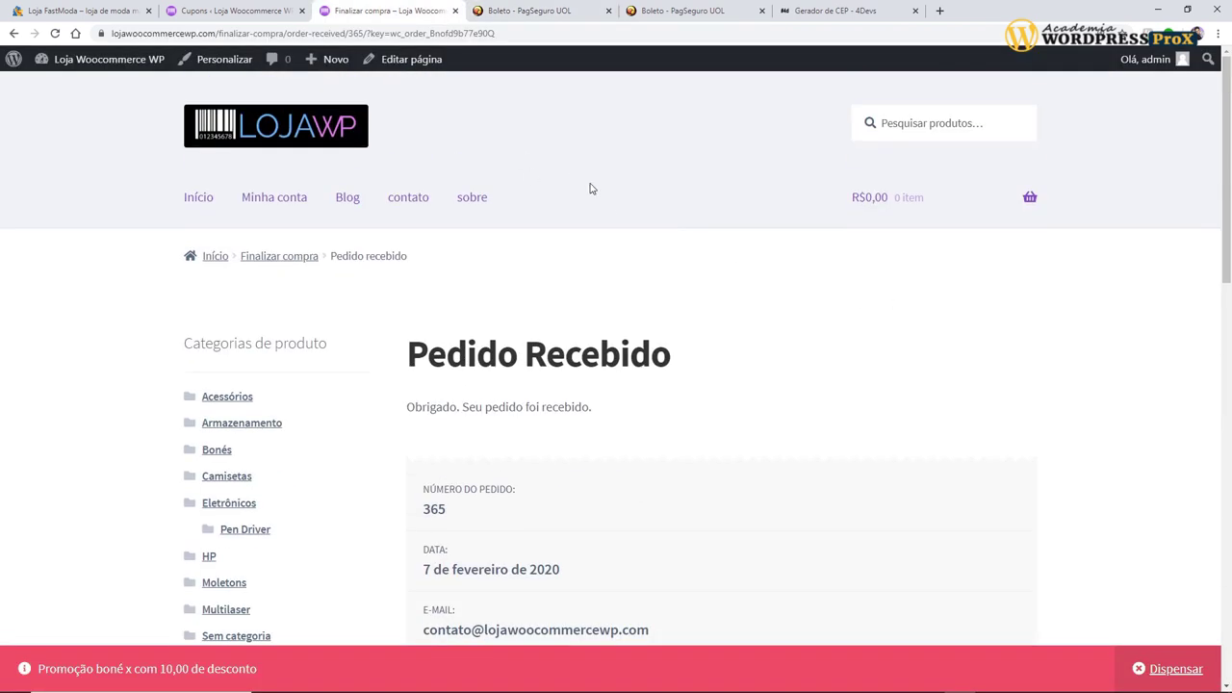
{"action": "left_click", "coordinate": [234, 10]}
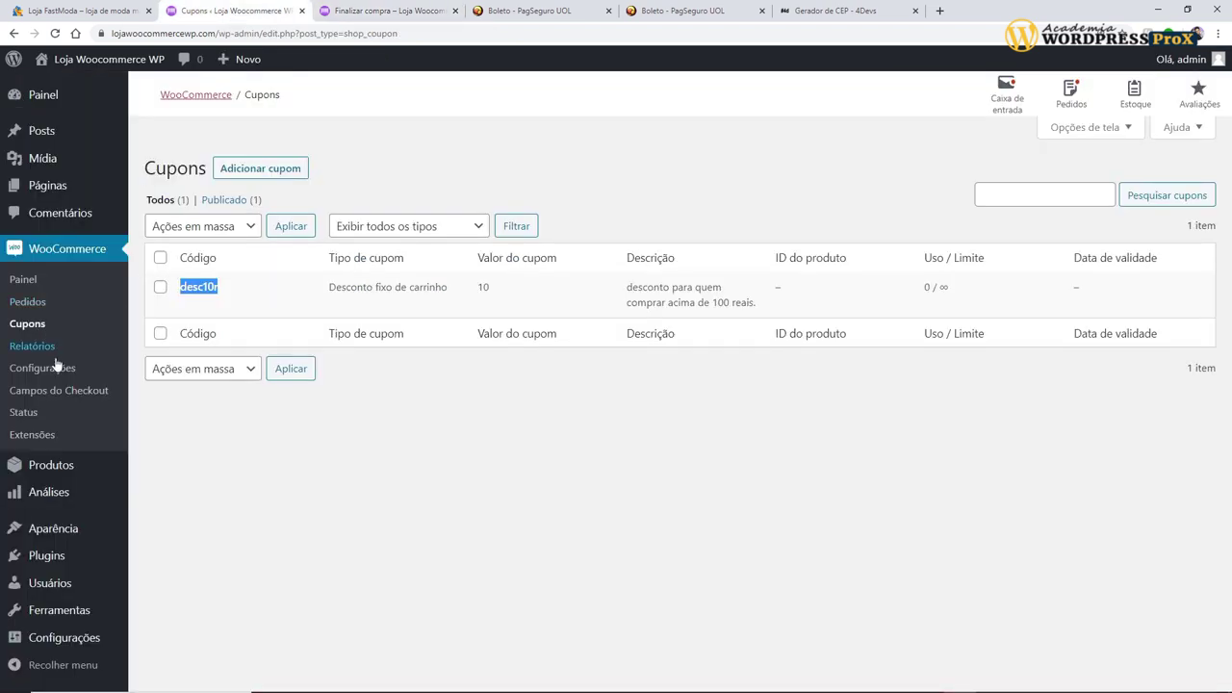
{"action": "left_click", "coordinate": [27, 303]}
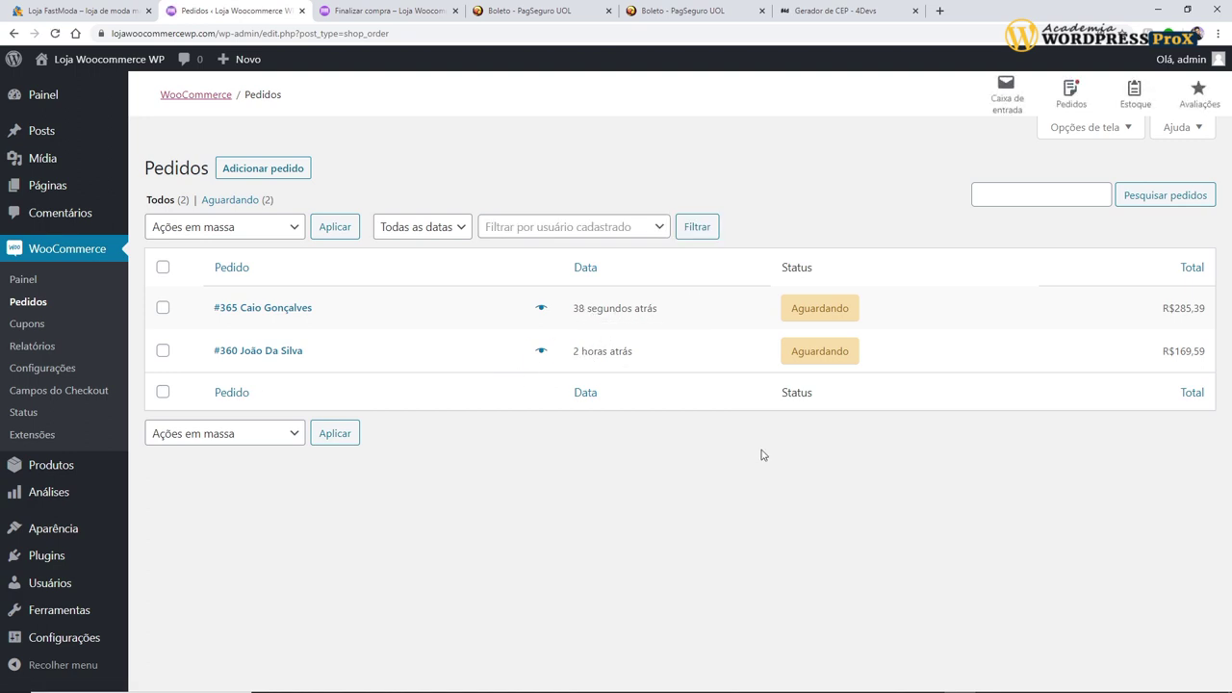
{"action": "left_click", "coordinate": [543, 309]}
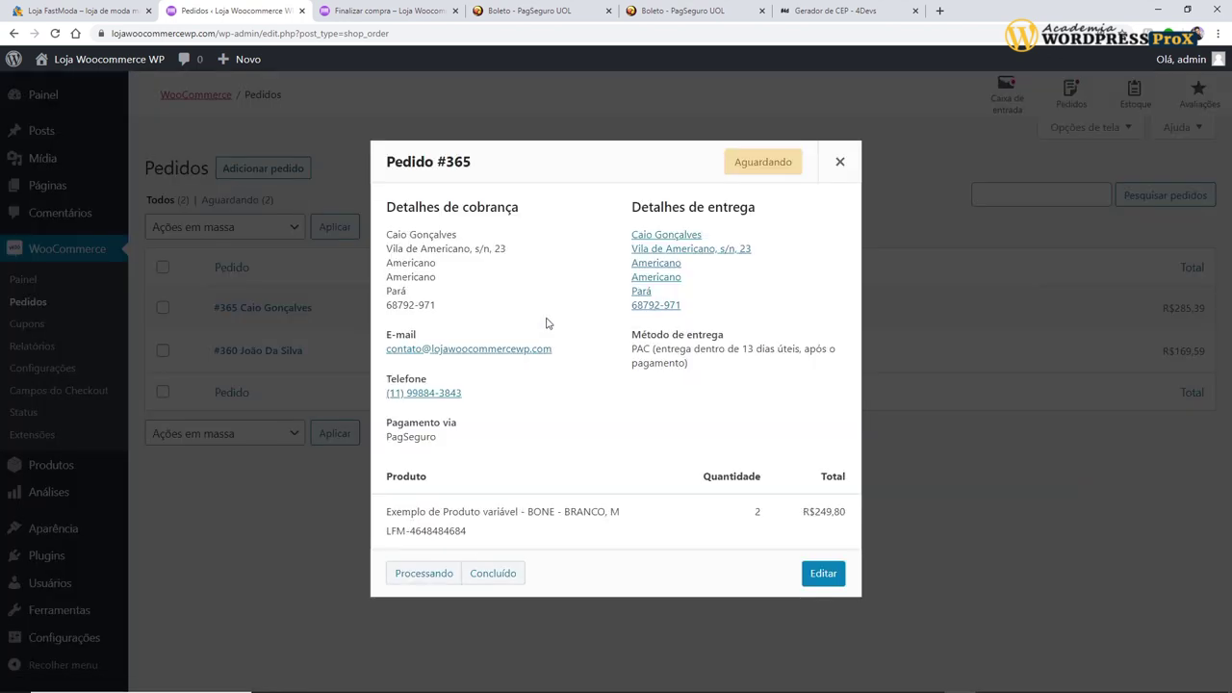
{"action": "left_click", "coordinate": [842, 165]}
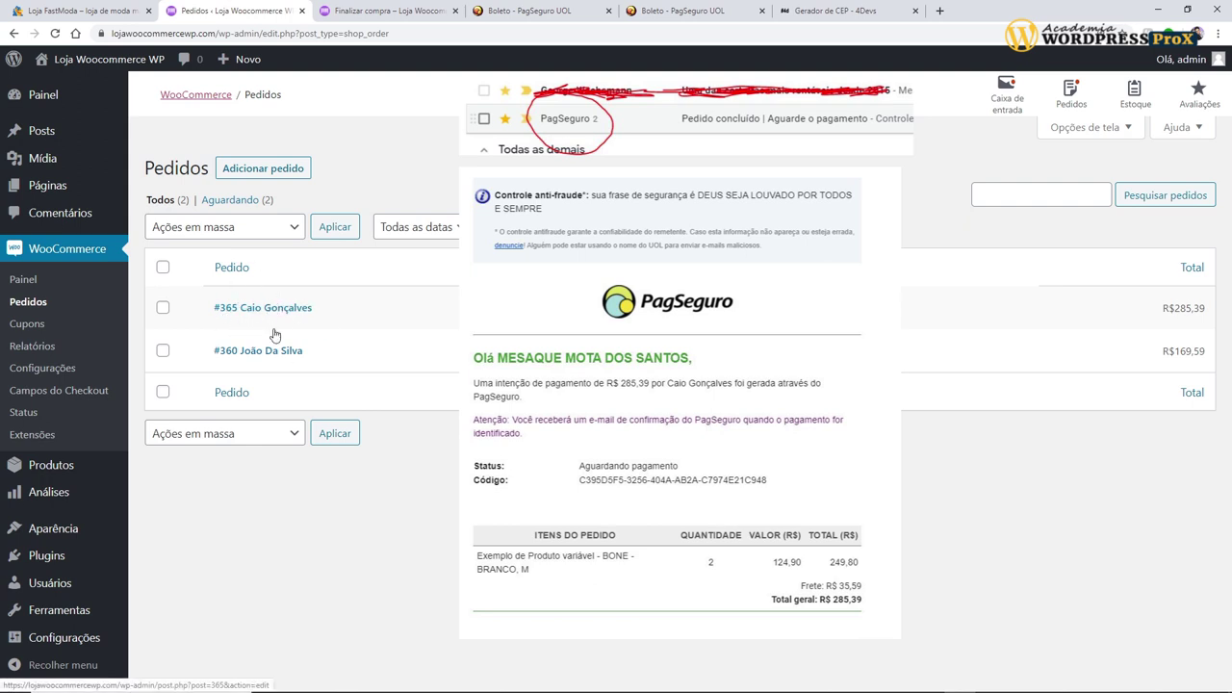
Step: Open the WooCommerce sales-by-date report and look over its figures for the last 7 days
{"action": "left_click", "coordinate": [45, 352]}
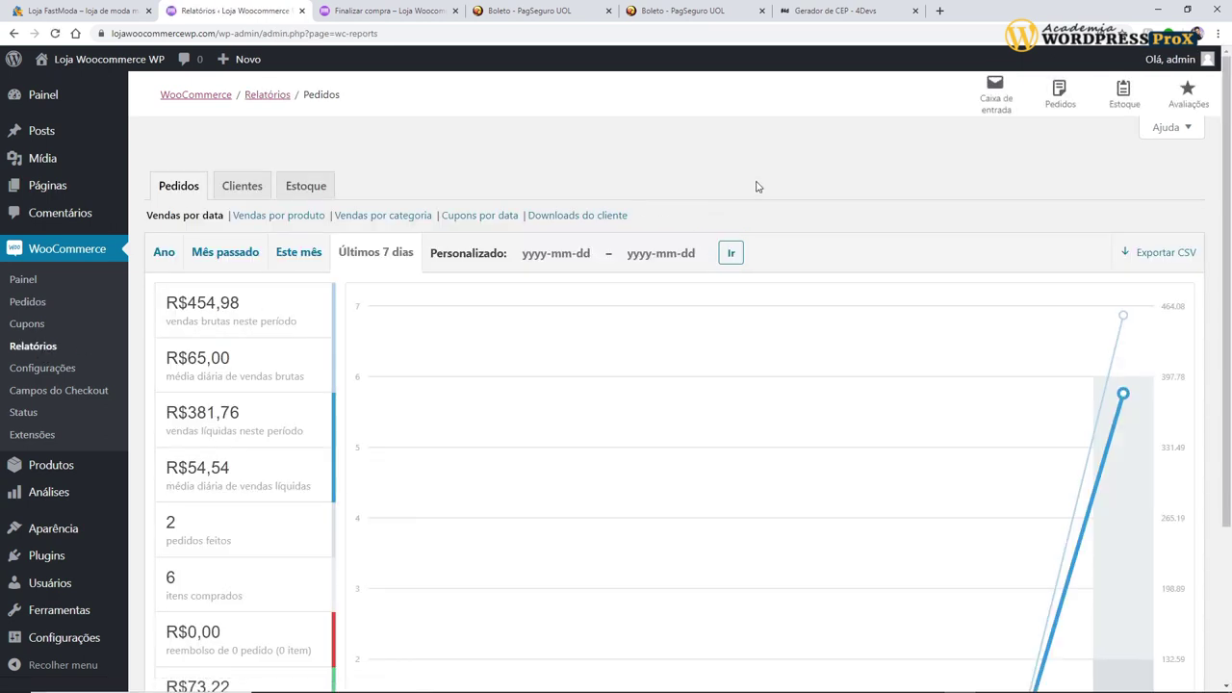
{"action": "scroll", "coordinate": [744, 178], "scroll_direction": "down", "scroll_amount": 2}
{"action": "scroll", "coordinate": [407, 303], "scroll_direction": "up", "scroll_amount": 2}
Step: Show the sales-by-date report for the year and examine its sales, orders, items, shipping and coupon figures and chart
{"action": "left_click", "coordinate": [163, 260]}
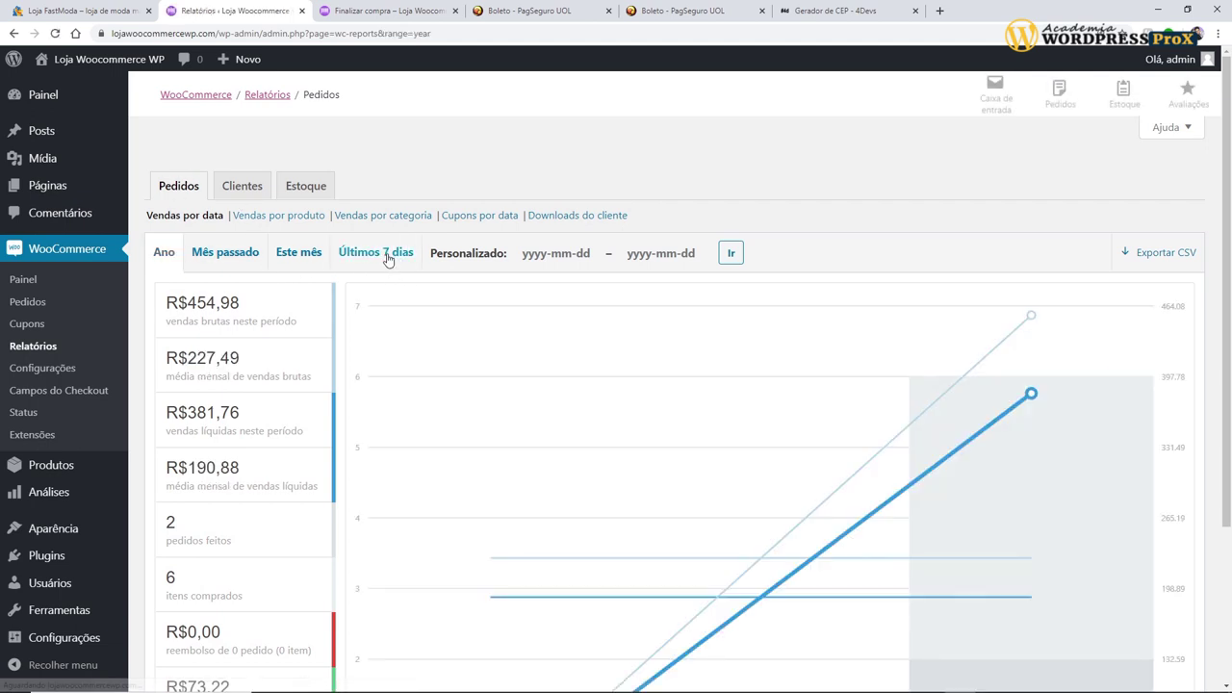
{"action": "scroll", "coordinate": [398, 269], "scroll_direction": "down", "scroll_amount": 2}
{"action": "mouse_move", "coordinate": [212, 187]}
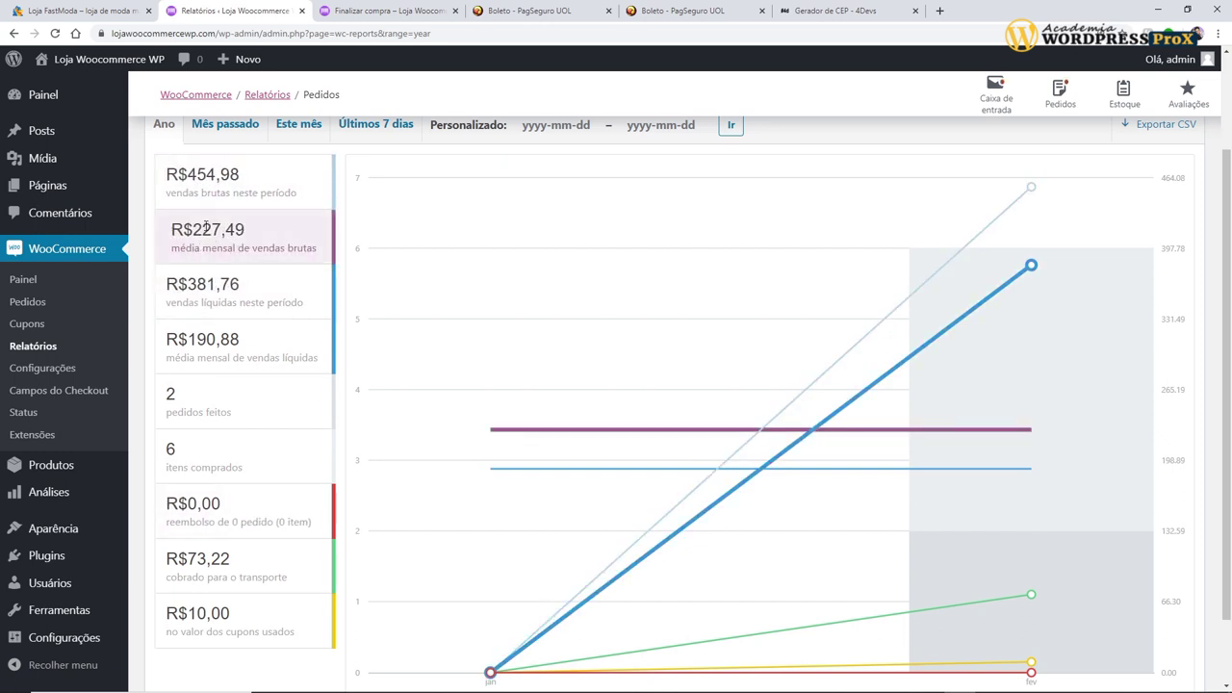
{"action": "mouse_move", "coordinate": [234, 308]}
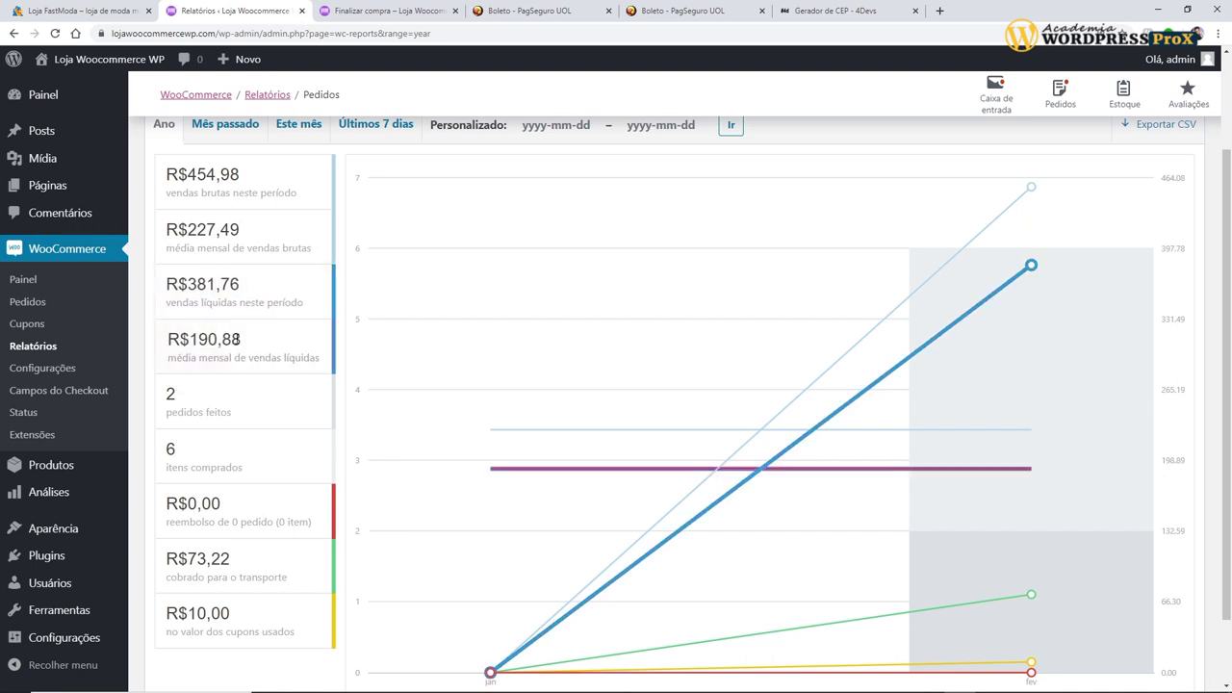
{"action": "scroll", "coordinate": [229, 357], "scroll_direction": "down", "scroll_amount": 1}
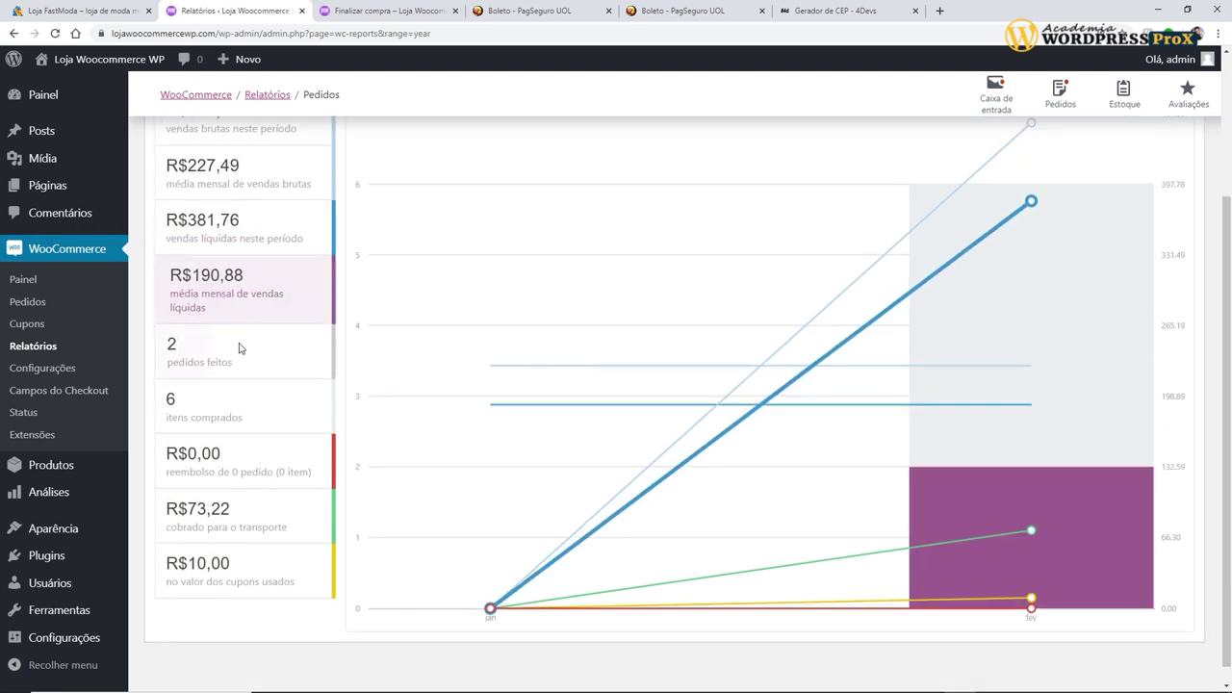
{"action": "scroll", "coordinate": [234, 404], "scroll_direction": "down", "scroll_amount": 1}
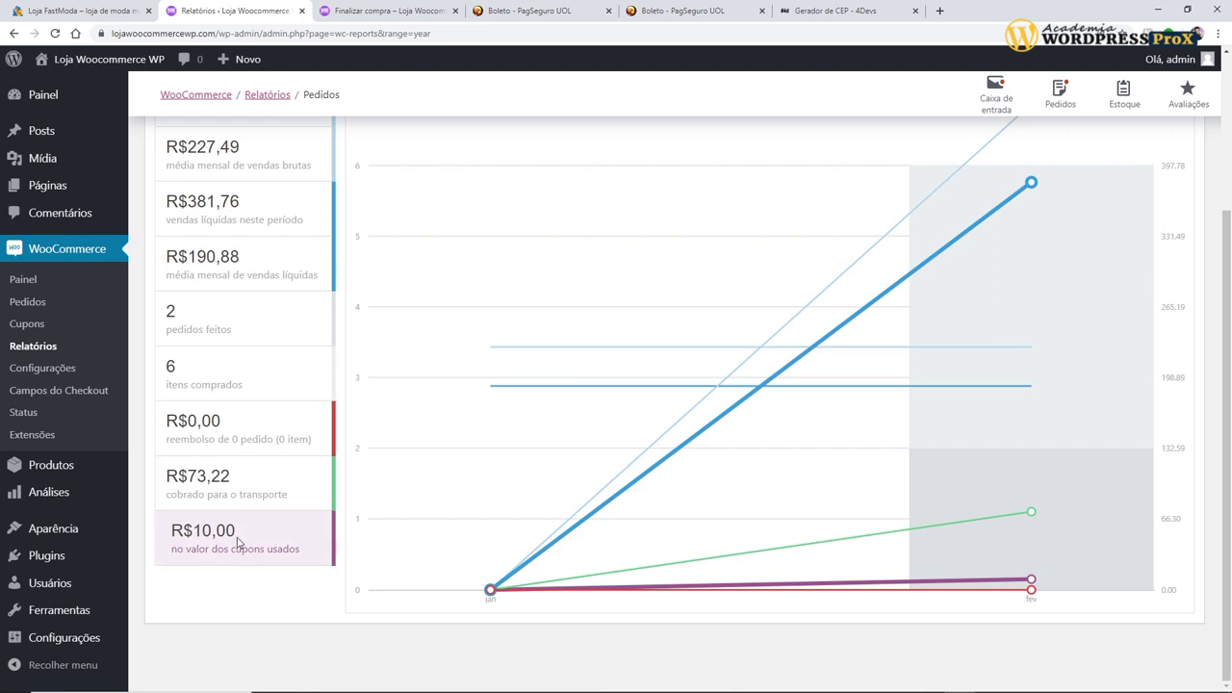
{"action": "scroll", "coordinate": [991, 331], "scroll_direction": "up", "scroll_amount": 2}
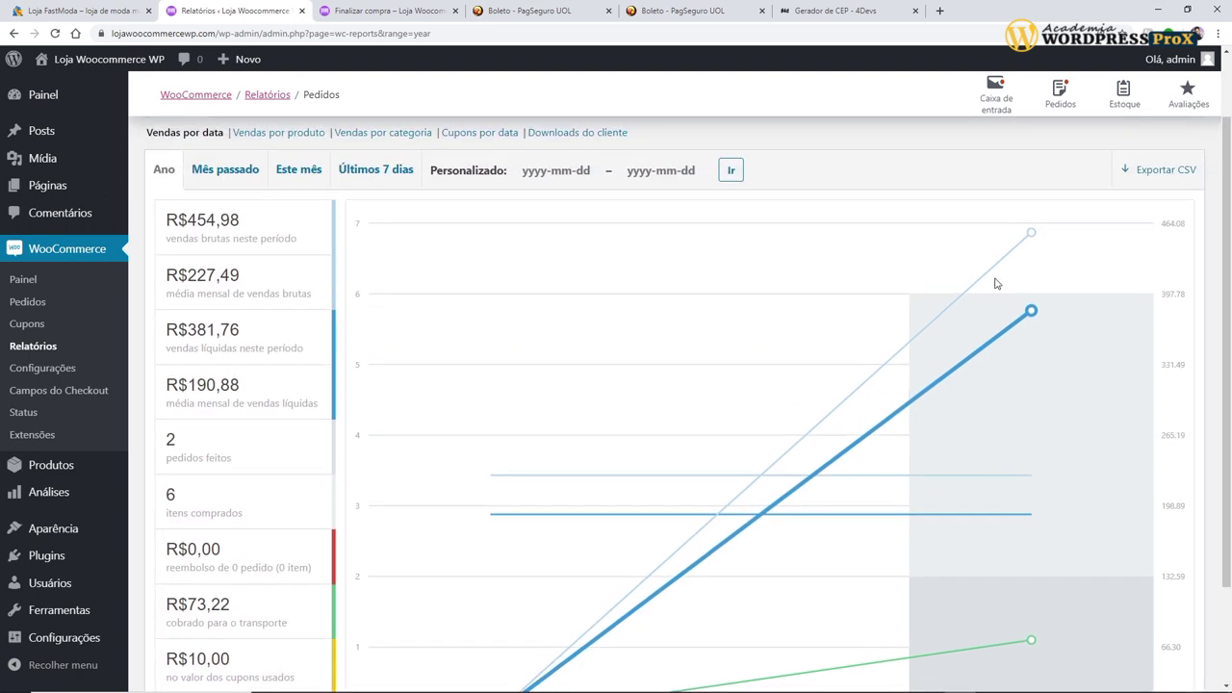
{"action": "scroll", "coordinate": [1030, 424], "scroll_direction": "down", "scroll_amount": 2}
{"action": "scroll", "coordinate": [407, 321], "scroll_direction": "up", "scroll_amount": 3}
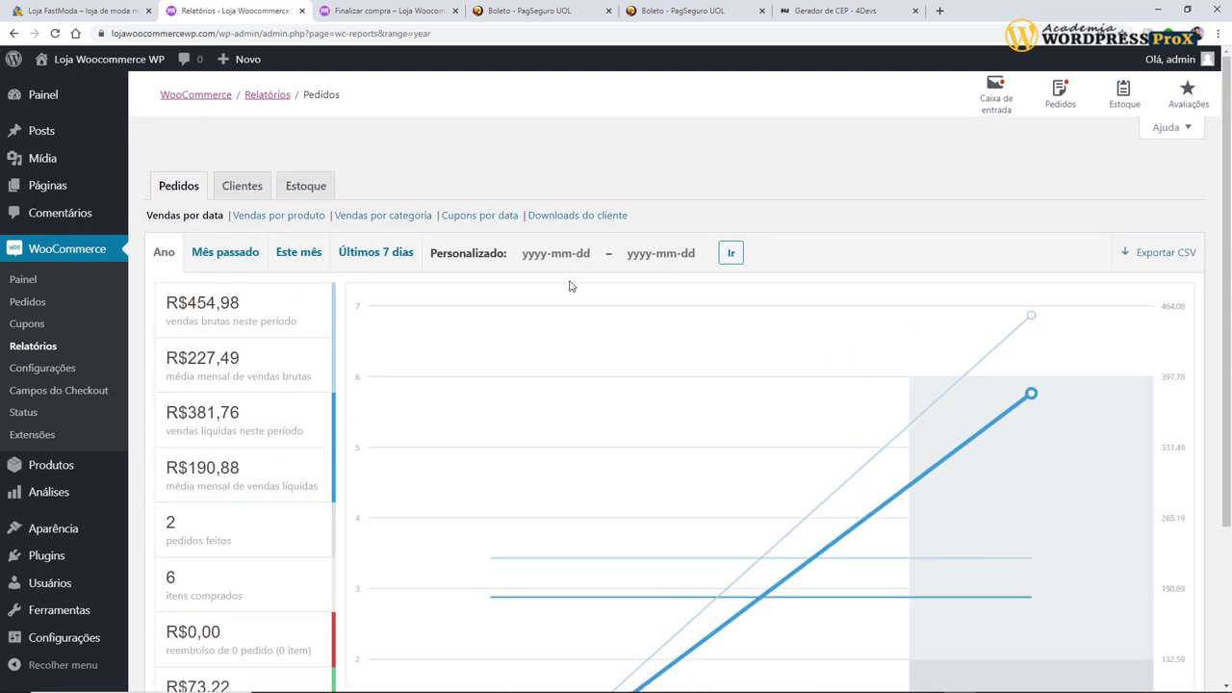
{"action": "scroll", "coordinate": [502, 324], "scroll_direction": "down", "scroll_amount": 2}
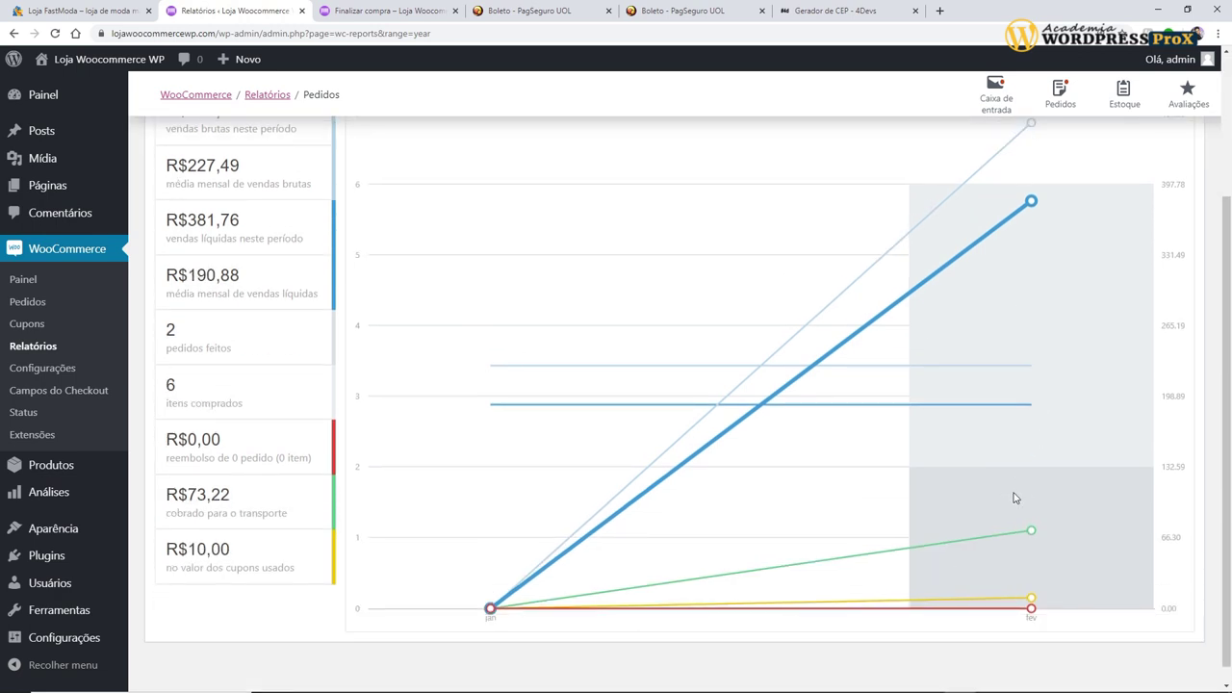
{"action": "scroll", "coordinate": [803, 419], "scroll_direction": "up", "scroll_amount": 2}
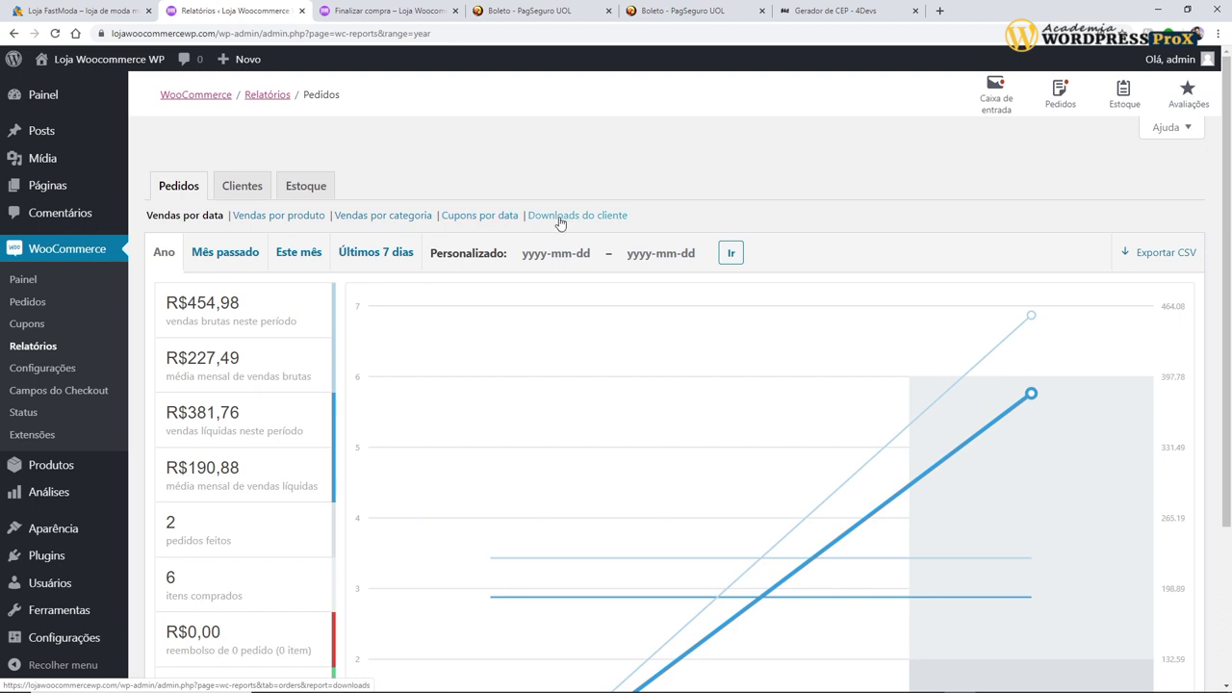
Step: Examine the customer reports, covering the customers versus visitors chart and the customer list
{"action": "left_click", "coordinate": [239, 189]}
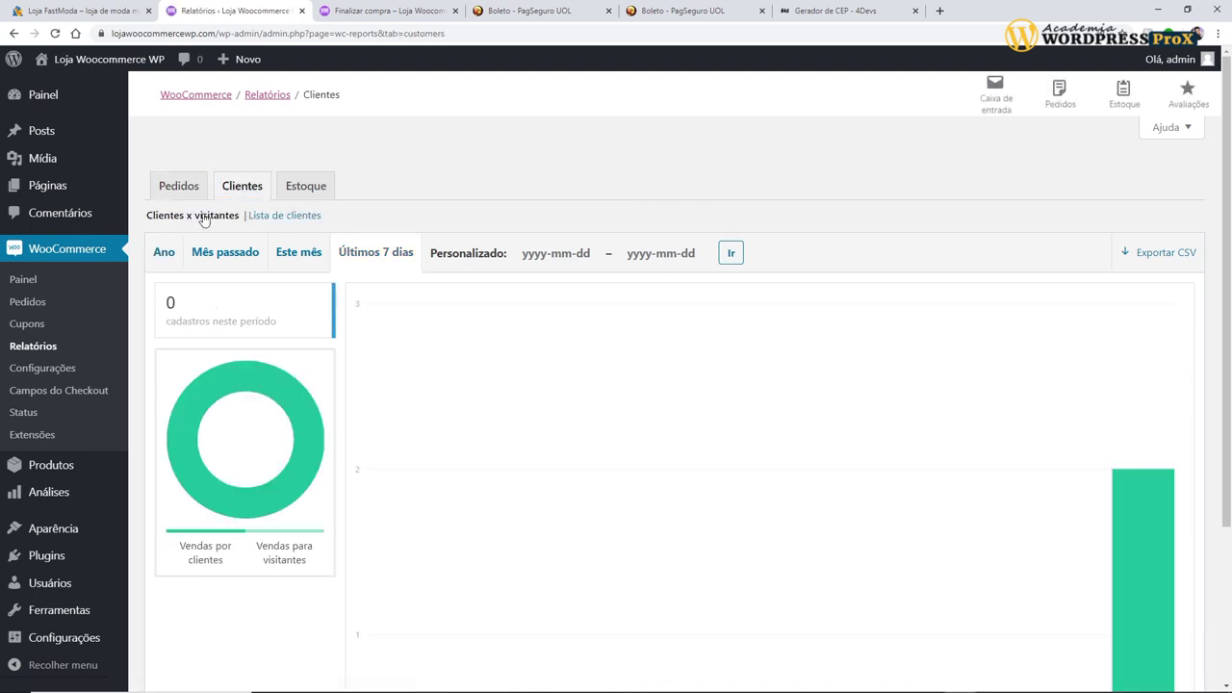
{"action": "scroll", "coordinate": [775, 413], "scroll_direction": "down", "scroll_amount": 3}
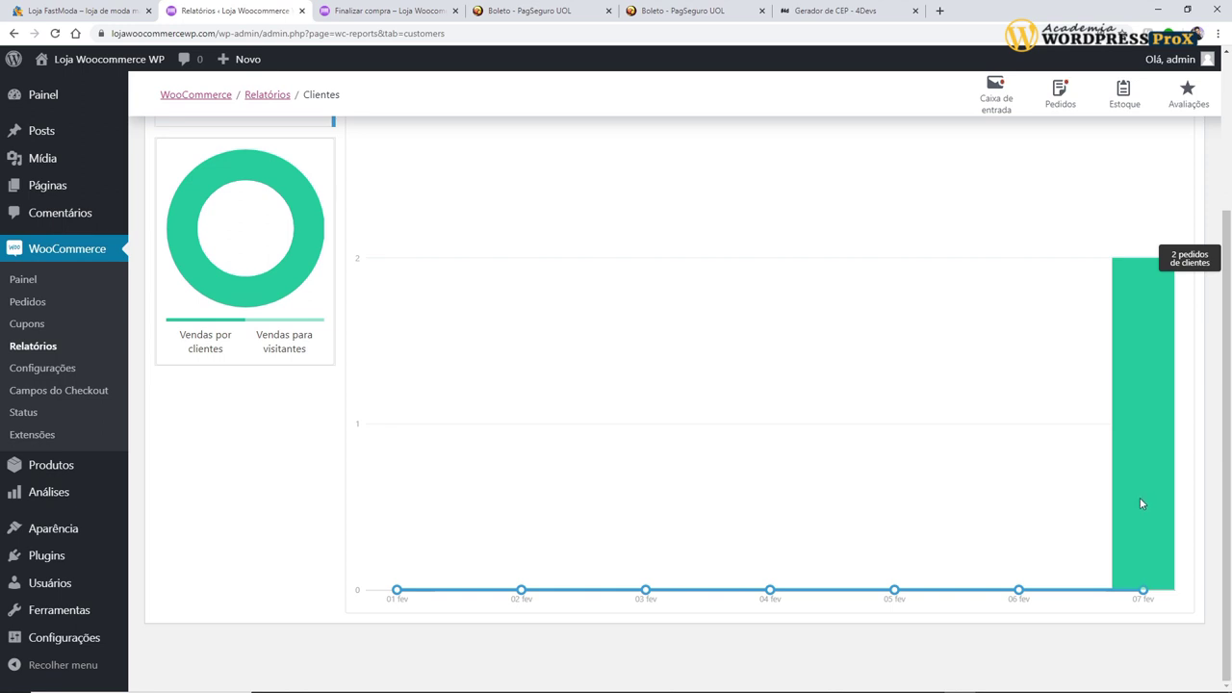
{"action": "scroll", "coordinate": [1142, 502], "scroll_direction": "up", "scroll_amount": 3}
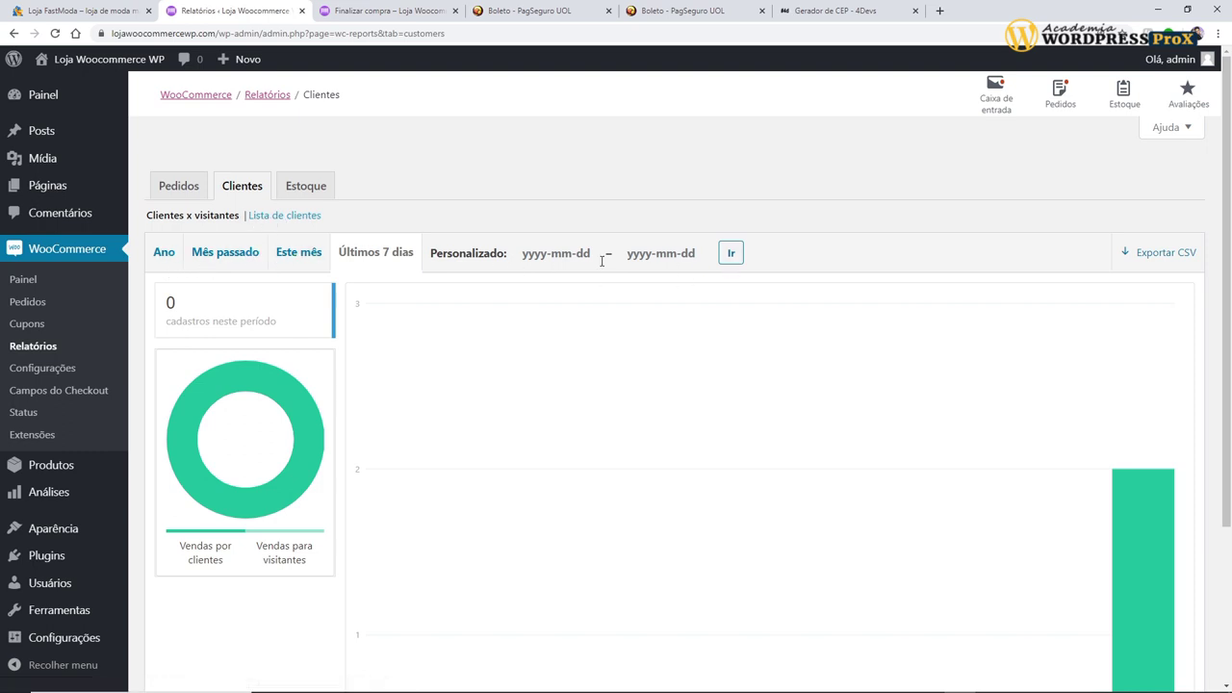
{"action": "left_click", "coordinate": [279, 216]}
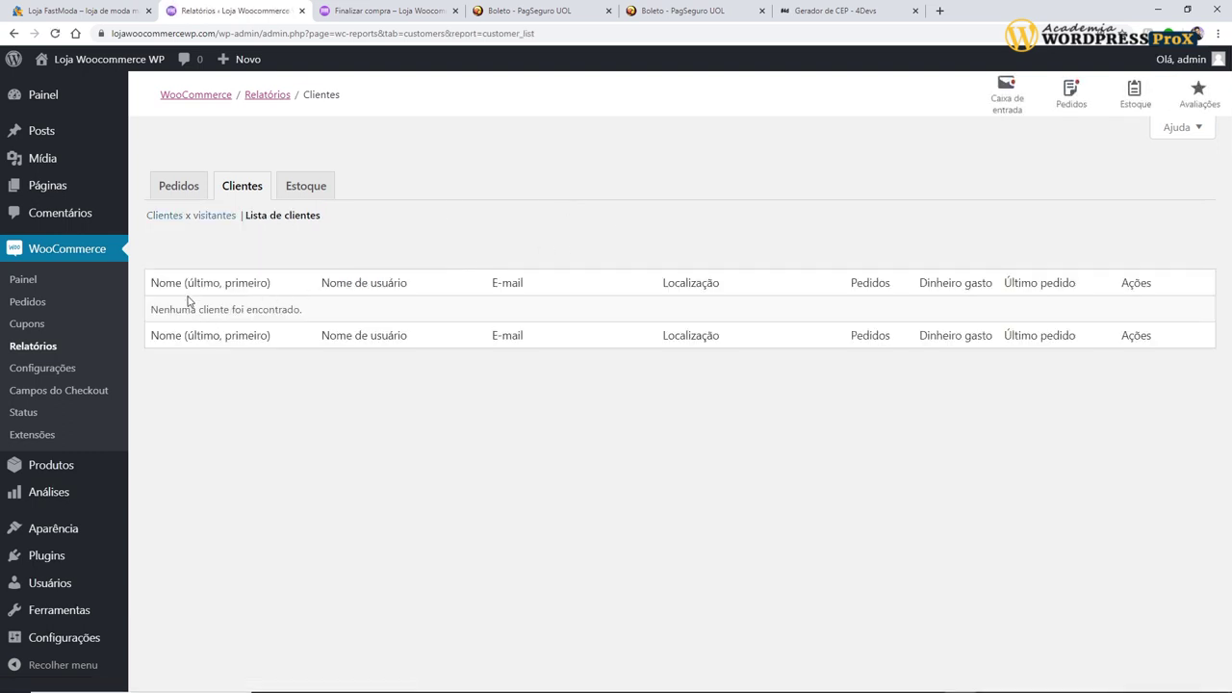
{"action": "left_click_drag", "start_coordinate": [182, 313], "coordinate": [302, 309]}
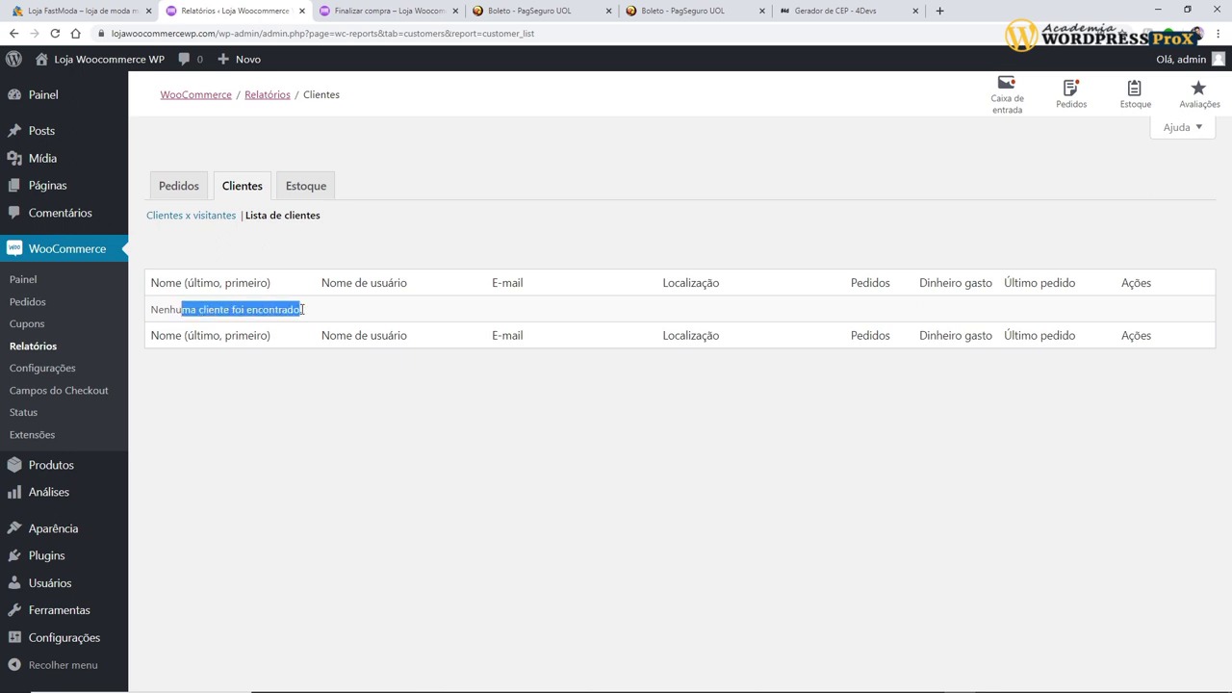
Step: Check the low-stock and out-of-stock reports, reading the listed product's SKU, variation and stock status
{"action": "left_click", "coordinate": [311, 191]}
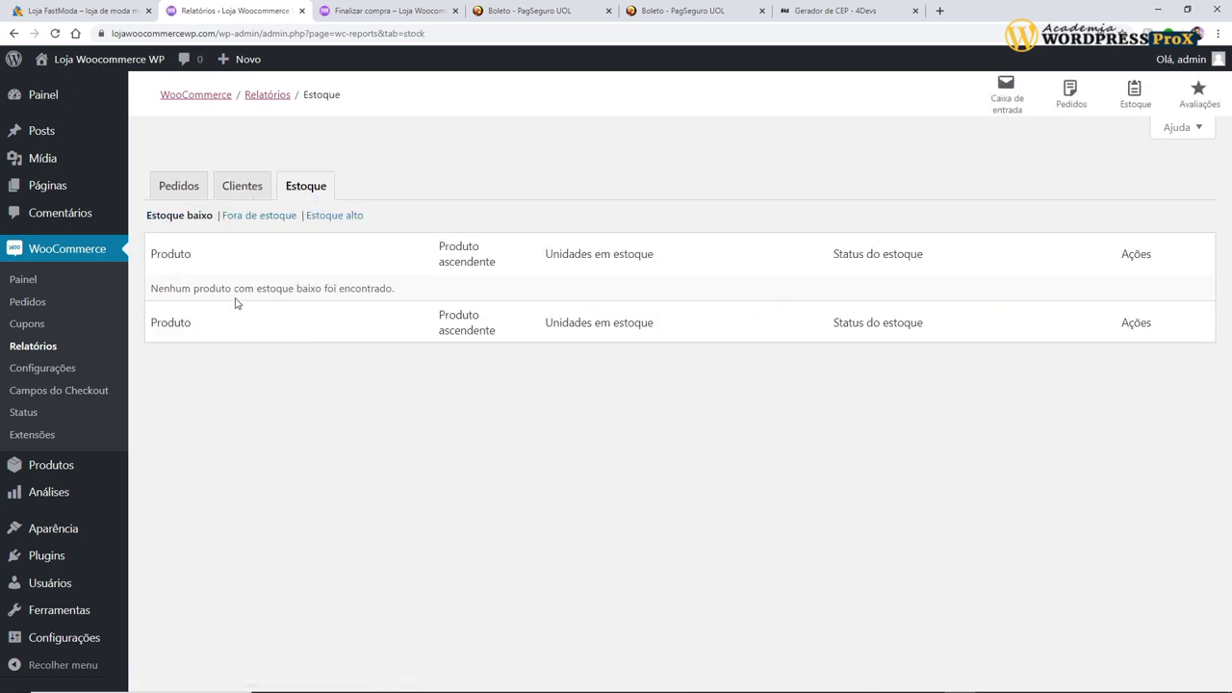
{"action": "left_click", "coordinate": [272, 216]}
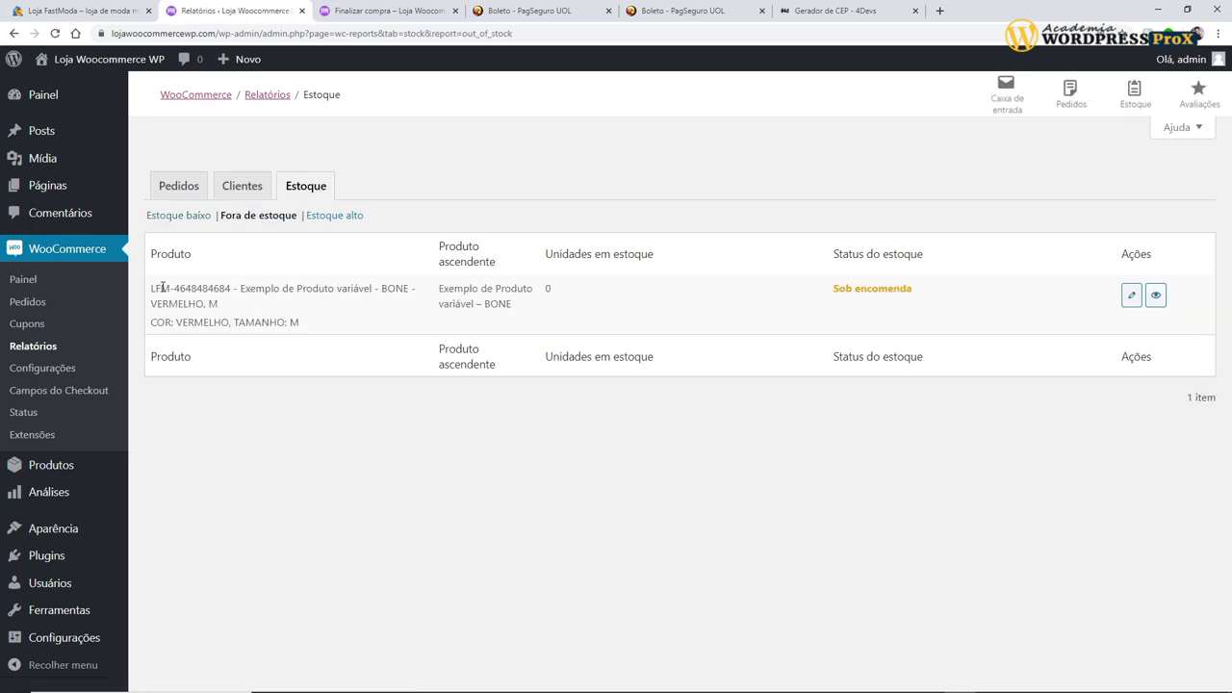
{"action": "left_click_drag", "start_coordinate": [159, 289], "coordinate": [231, 288]}
{"action": "left_click", "coordinate": [277, 286]}
{"action": "left_click_drag", "start_coordinate": [381, 288], "coordinate": [252, 309]}
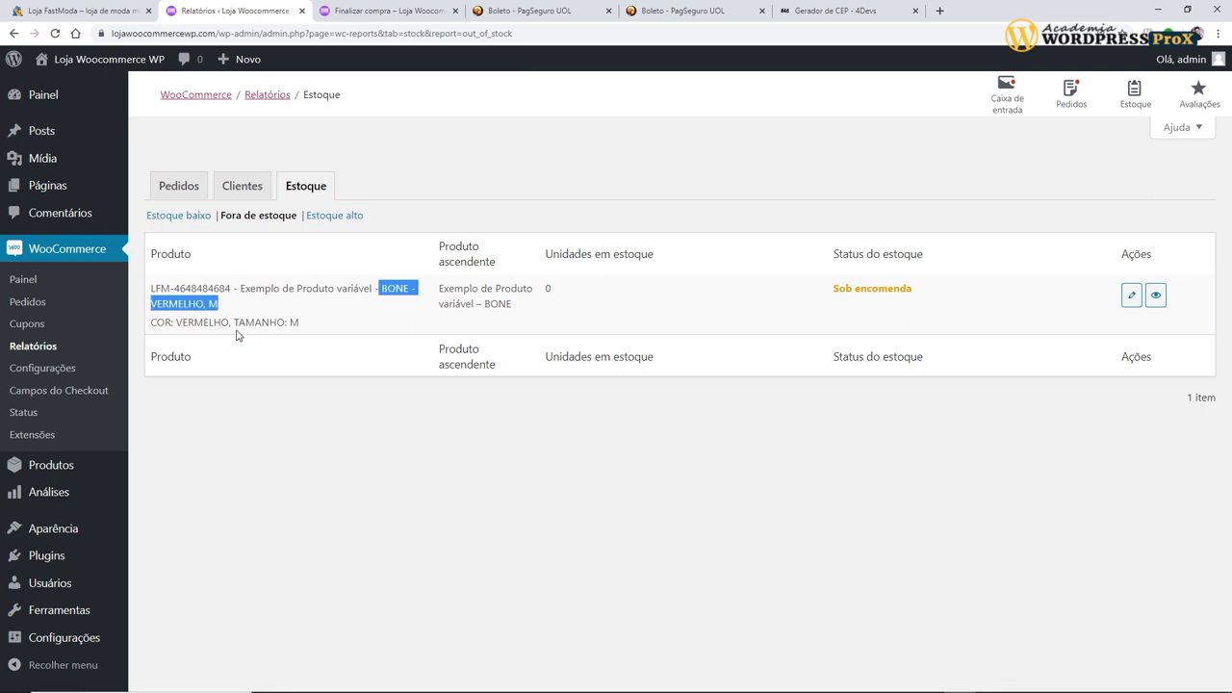
{"action": "left_click_drag", "start_coordinate": [829, 301], "coordinate": [949, 291]}
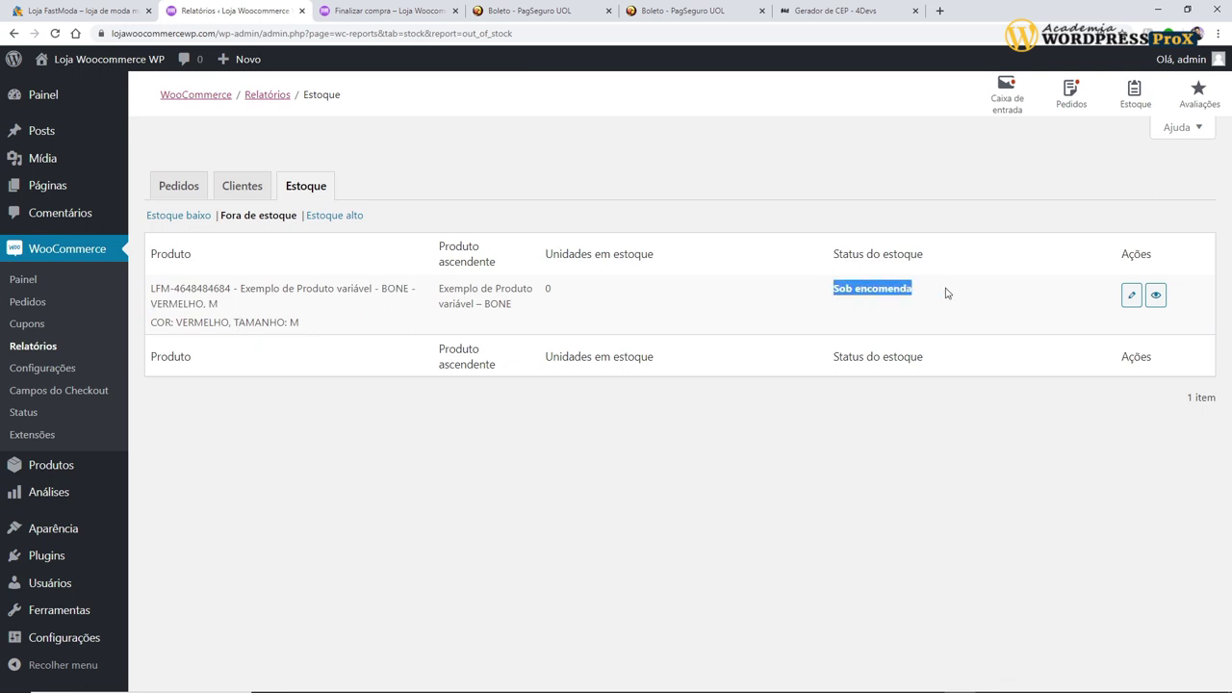
Step: Open the high-stock report and check the units in stock of the first product
{"action": "left_click", "coordinate": [335, 217]}
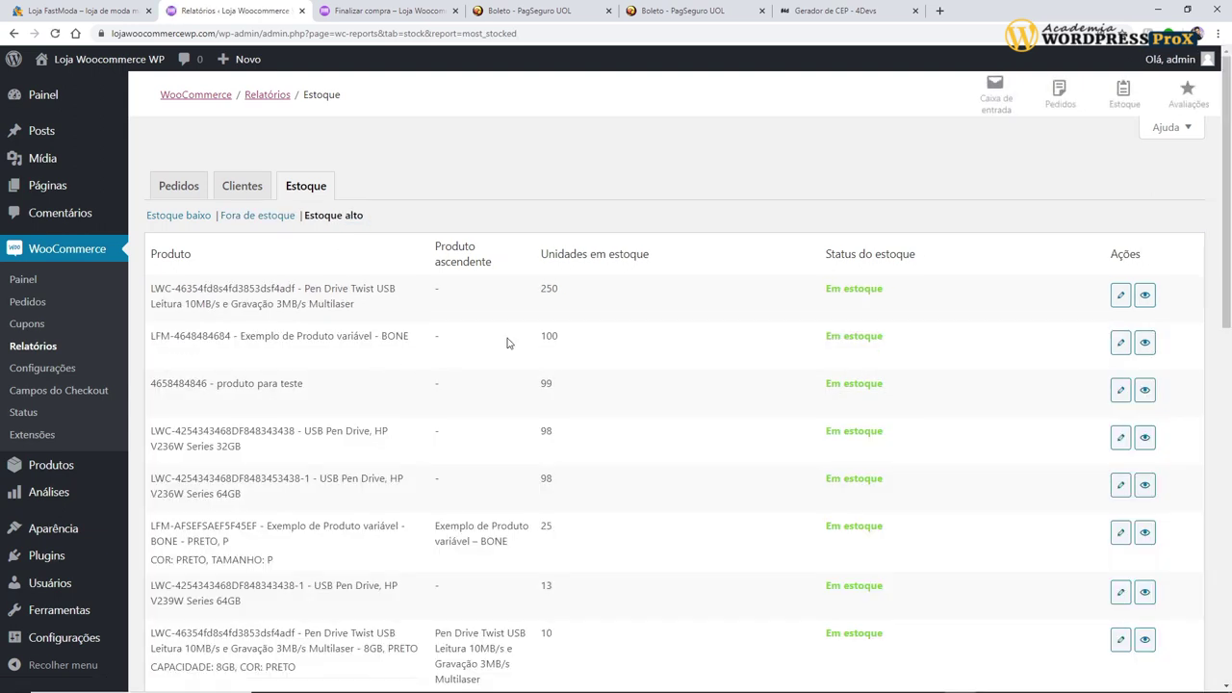
{"action": "left_click_drag", "start_coordinate": [555, 287], "coordinate": [541, 287]}
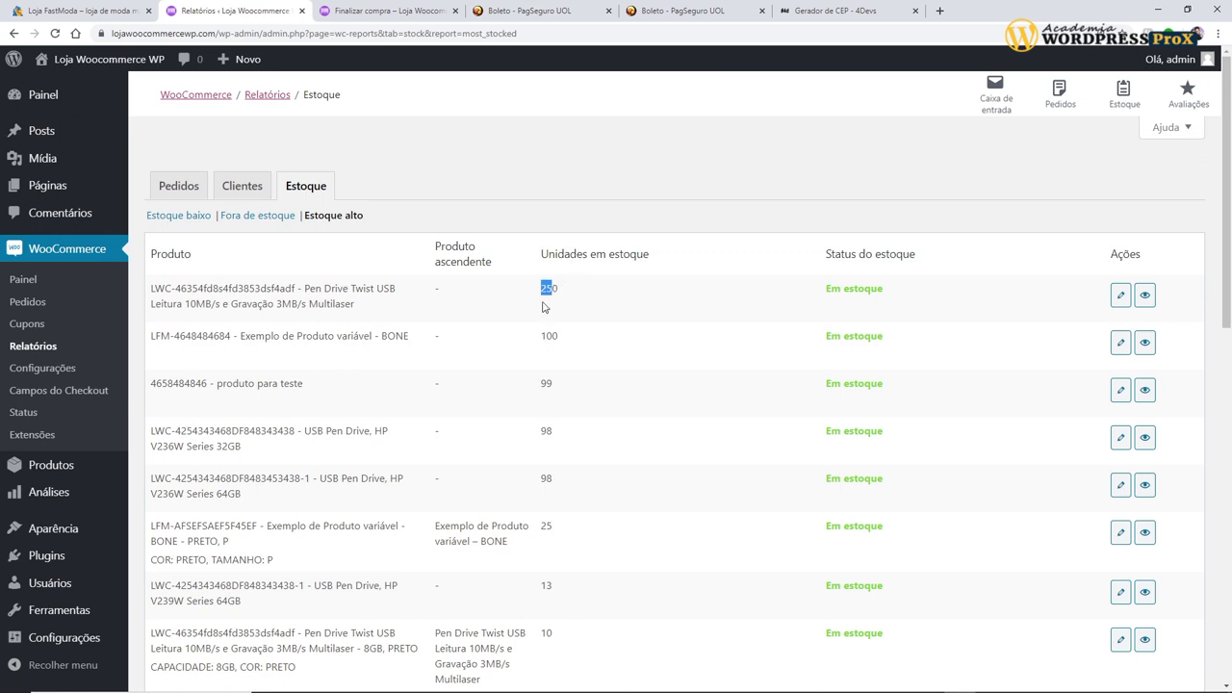
{"action": "left_click", "coordinate": [561, 304]}
Step: Switch back to the store's order-received page and review the cap promotion notice and the order summary
{"action": "left_click", "coordinate": [383, 11]}
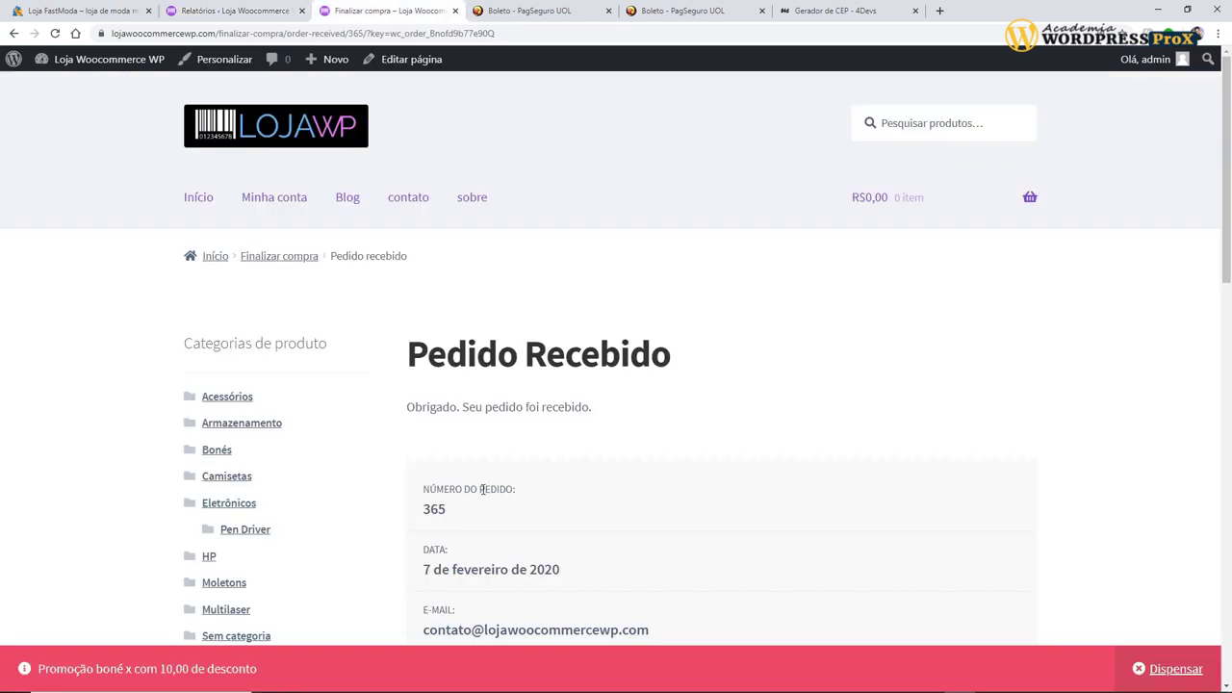
{"action": "scroll", "coordinate": [142, 673], "scroll_direction": "down", "scroll_amount": 1}
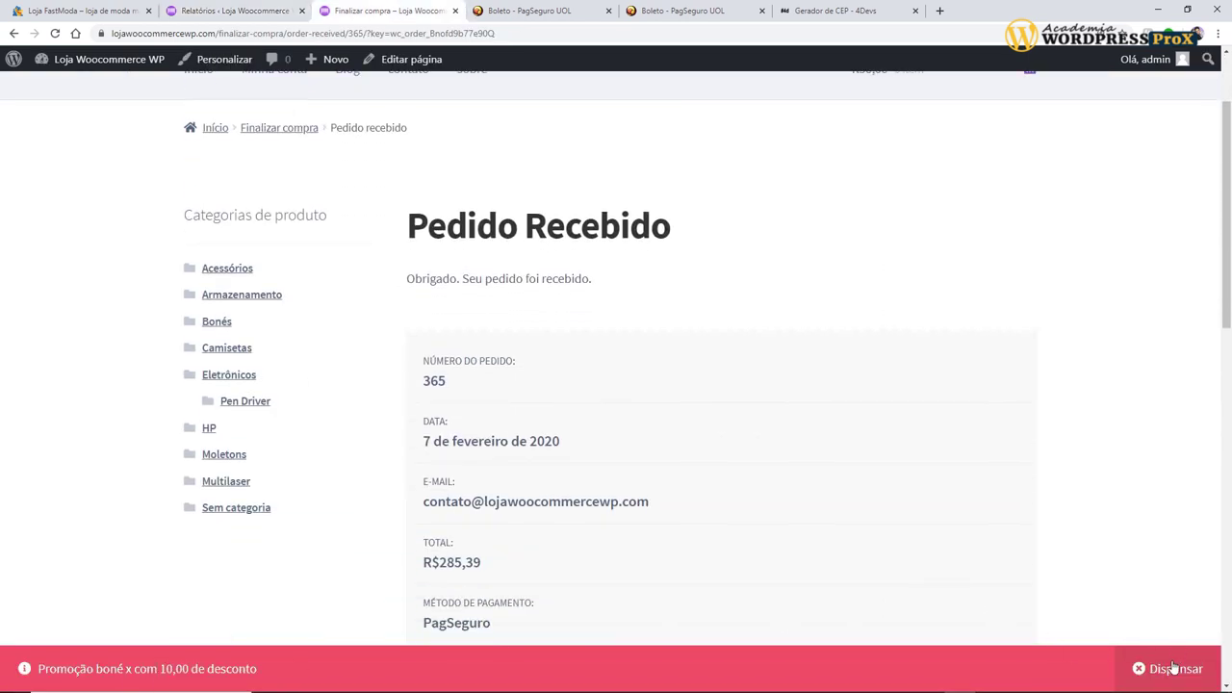
{"action": "left_click_drag", "start_coordinate": [82, 674], "coordinate": [206, 671]}
{"action": "left_click", "coordinate": [258, 671]}
{"action": "scroll", "coordinate": [602, 343], "scroll_direction": "up", "scroll_amount": 1}
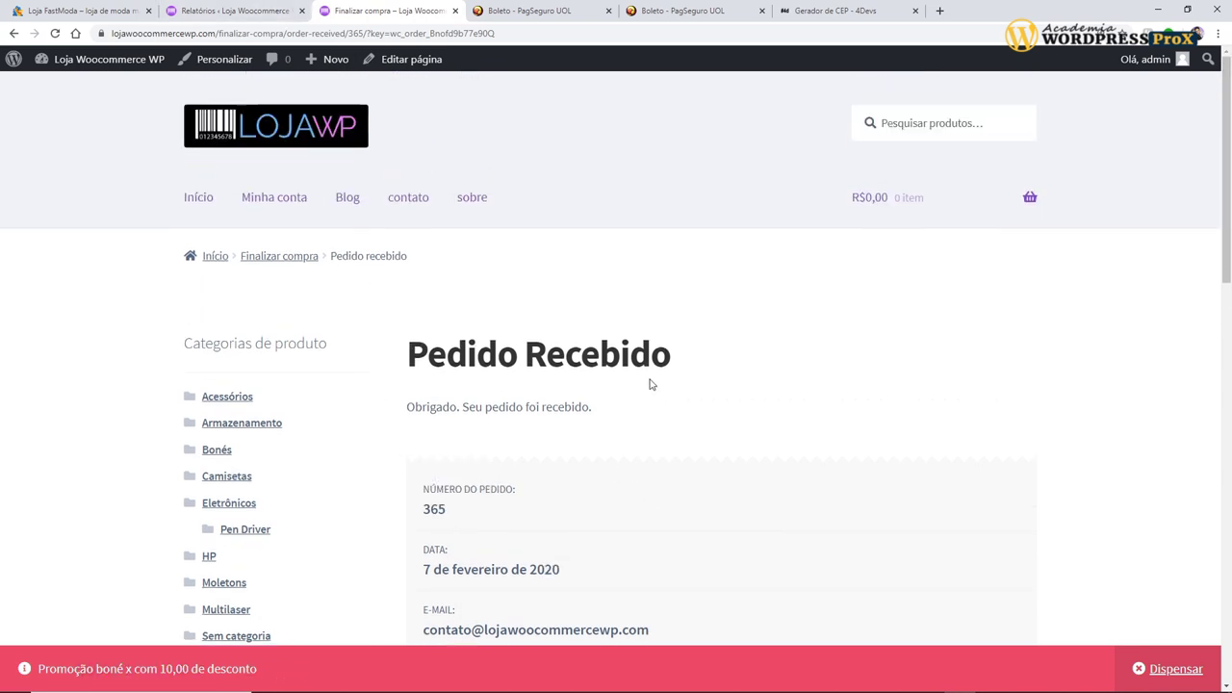
{"action": "scroll", "coordinate": [632, 368], "scroll_direction": "down", "scroll_amount": 3}
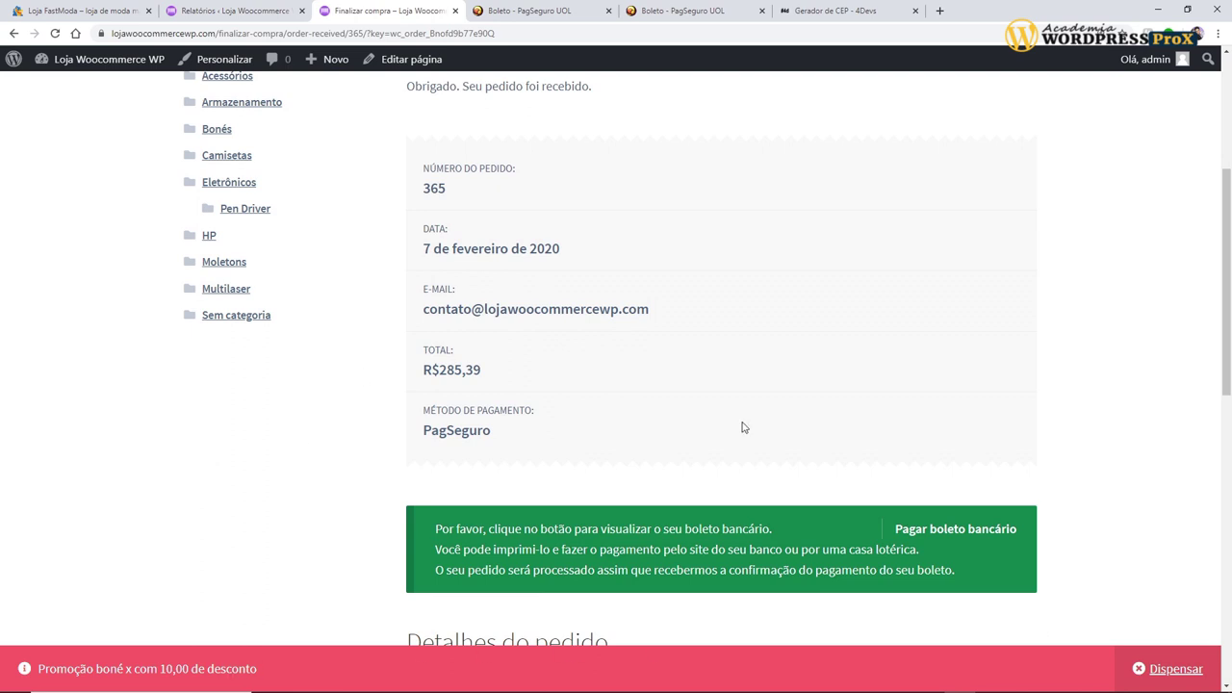
Step: Return to the high-stock report and recheck the Multilaser Pen Drive Twist's units in stock
{"action": "left_click", "coordinate": [267, 10]}
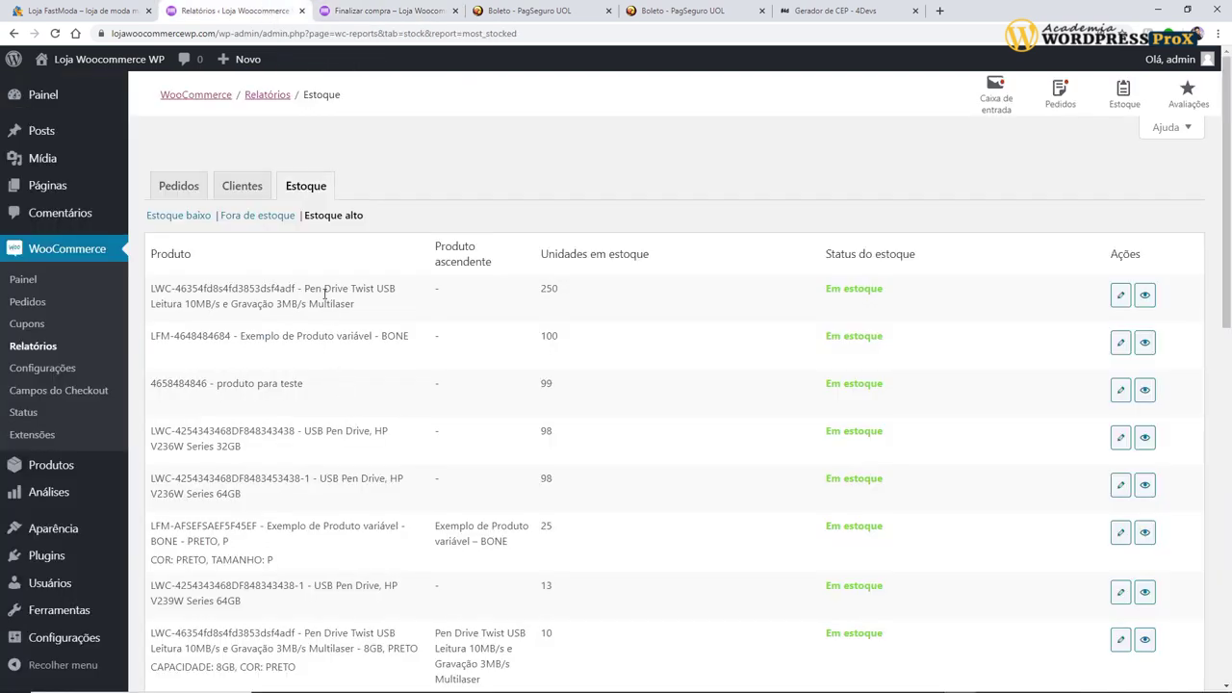
{"action": "left_click_drag", "start_coordinate": [540, 291], "coordinate": [572, 285]}
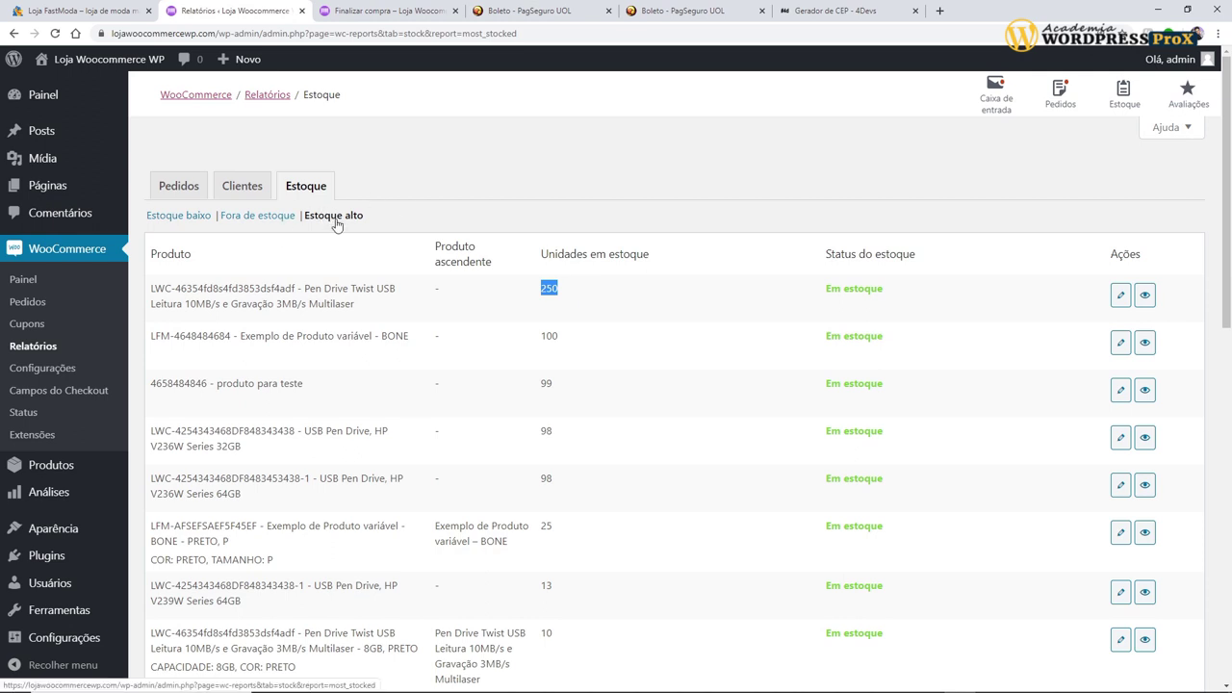
{"action": "left_click", "coordinate": [448, 159]}
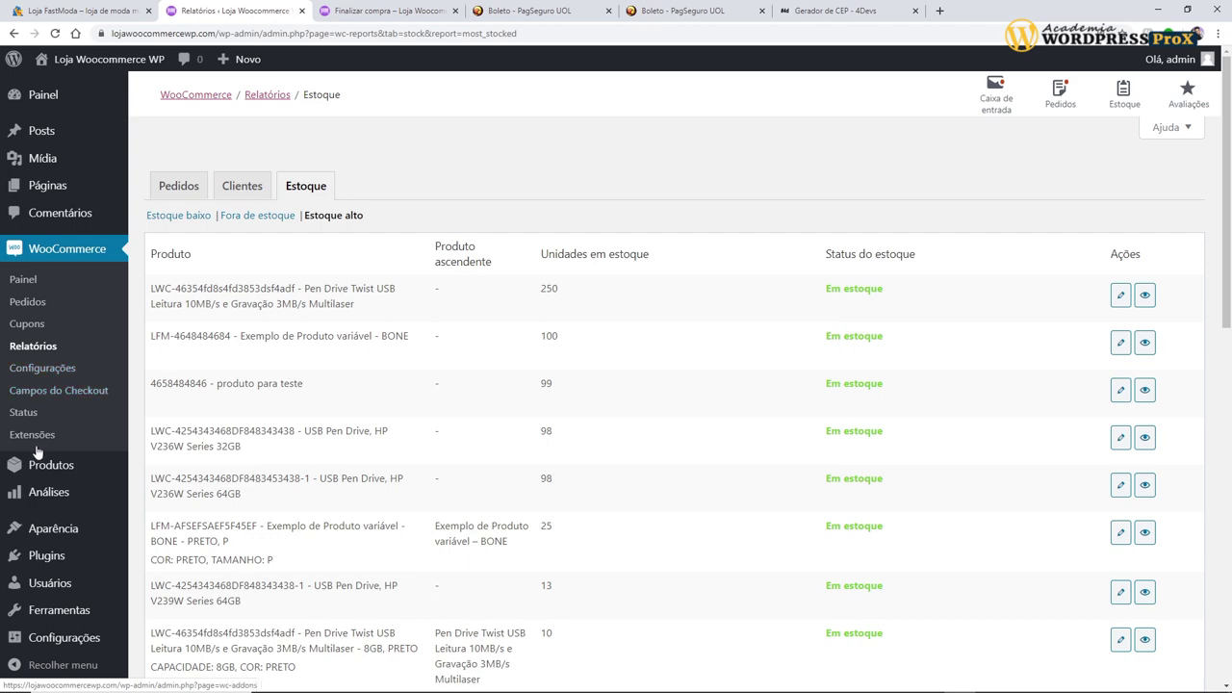
Step: Open the WooCommerce checkout fields settings and review the custom field, jQuery and validation options
{"action": "left_click", "coordinate": [48, 390]}
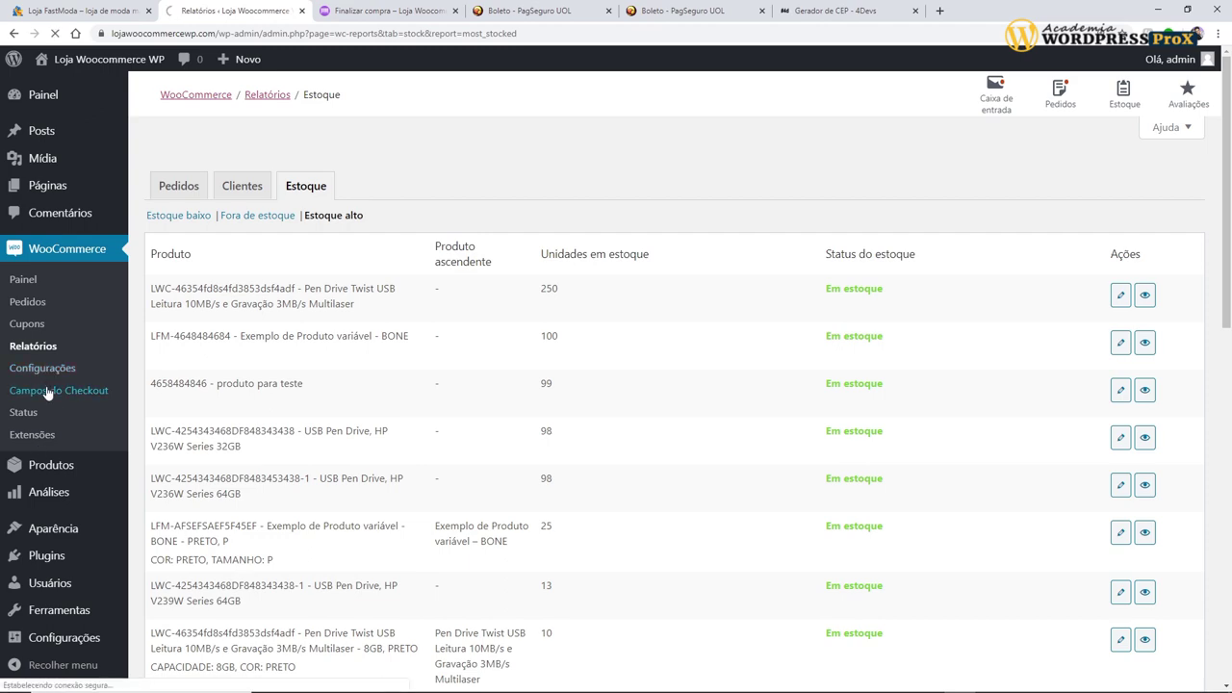
{"action": "scroll", "coordinate": [333, 304], "scroll_direction": "down", "scroll_amount": 2}
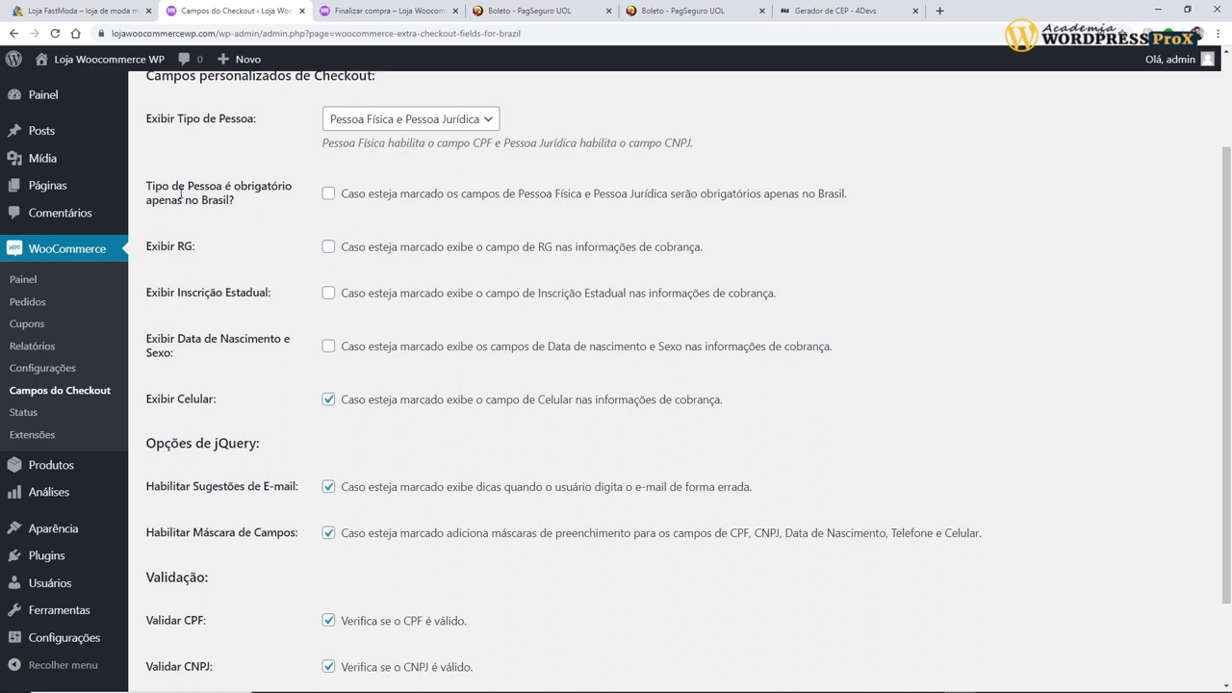
Step: Review the available person type options, keep Pessoa Física e Pessoa Jurídica, and save the checkout field settings
{"action": "scroll", "coordinate": [176, 191], "scroll_direction": "up", "scroll_amount": 1}
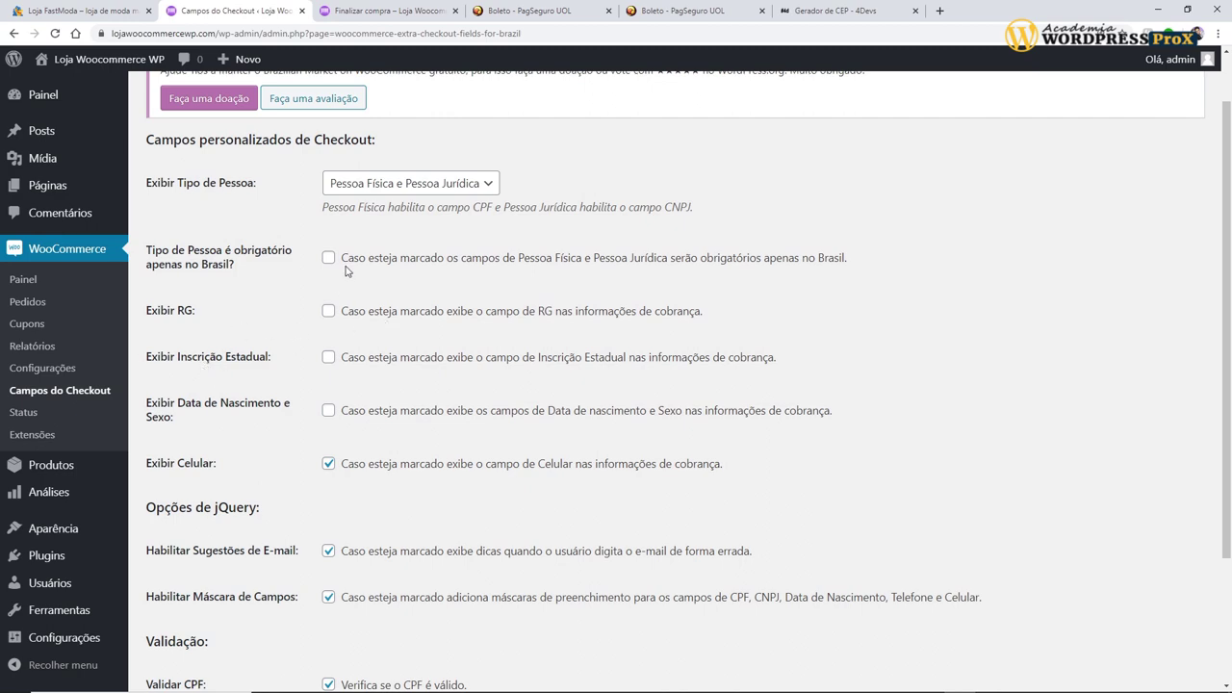
{"action": "scroll", "coordinate": [443, 267], "scroll_direction": "down", "scroll_amount": 3}
{"action": "scroll", "coordinate": [481, 241], "scroll_direction": "up", "scroll_amount": 4}
{"action": "left_click", "coordinate": [443, 249]}
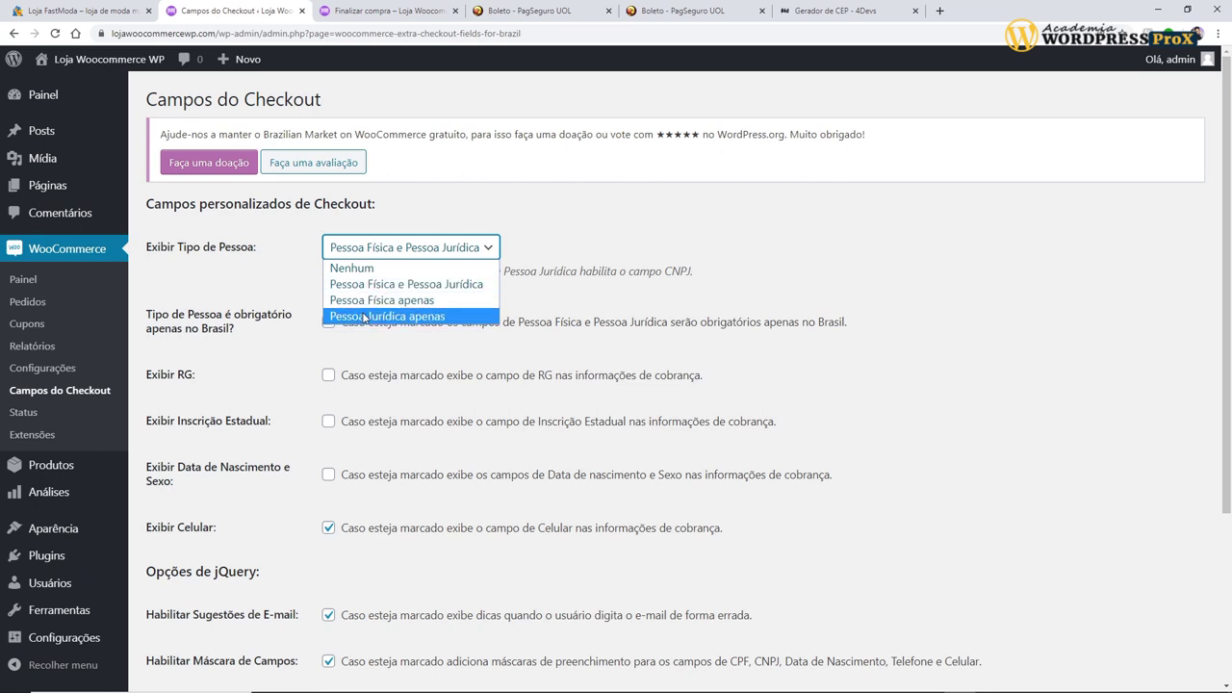
{"action": "left_click", "coordinate": [856, 251]}
{"action": "scroll", "coordinate": [924, 266], "scroll_direction": "down", "scroll_amount": 5}
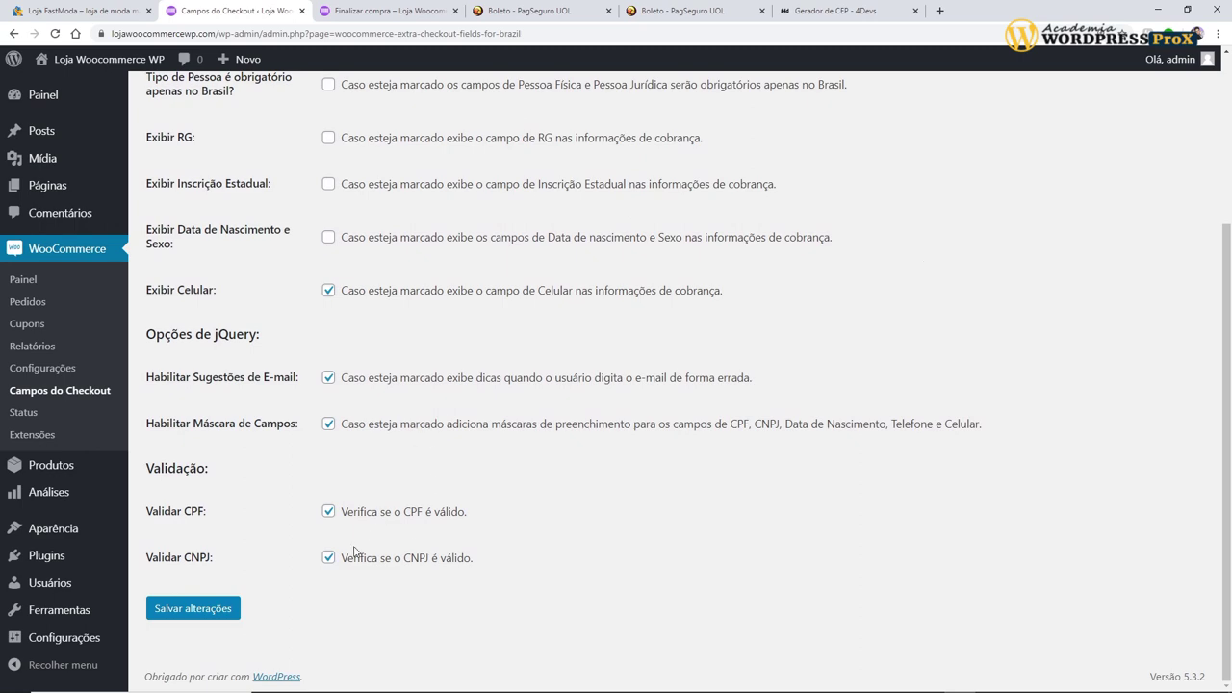
{"action": "left_click", "coordinate": [189, 612]}
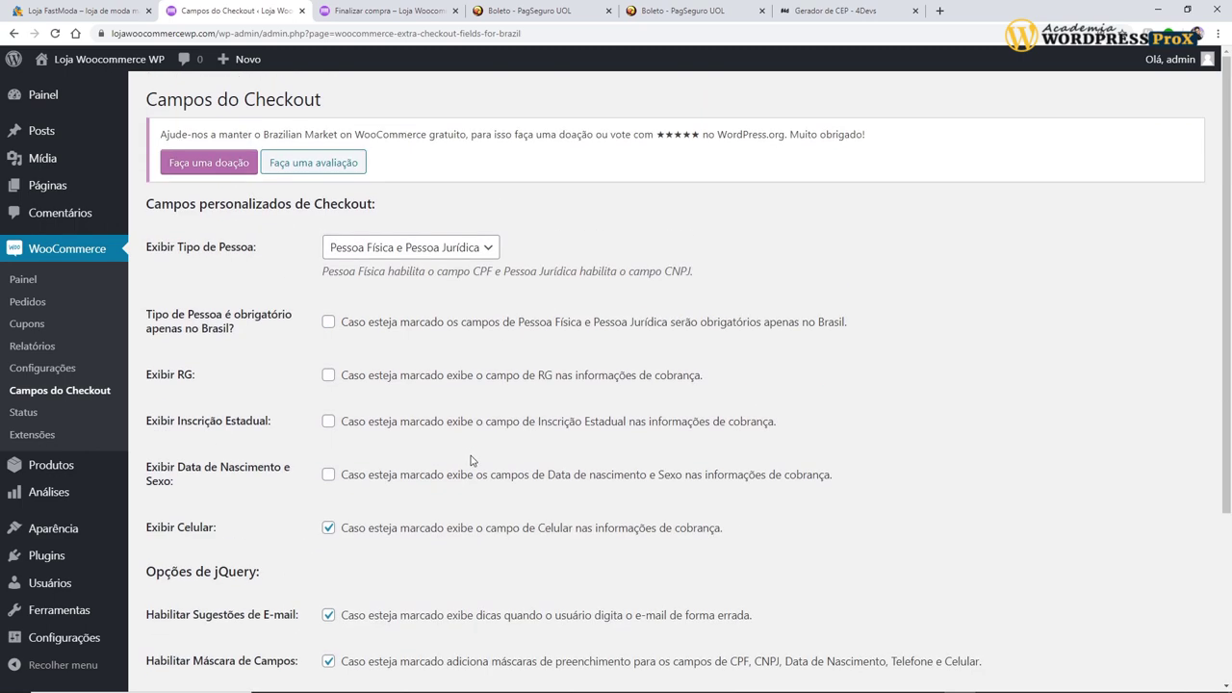
Step: Open the WooCommerce dashboard with the current month's store performance overview
{"action": "left_click", "coordinate": [23, 279]}
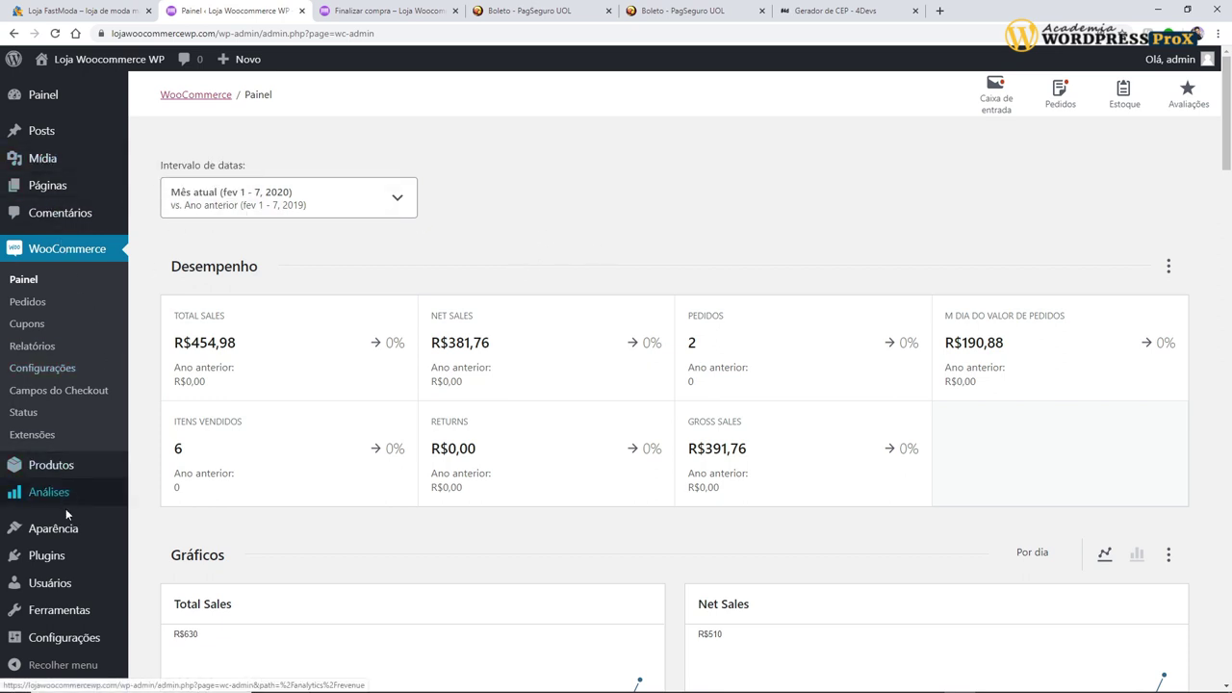
{"action": "mouse_move", "coordinate": [43, 556]}
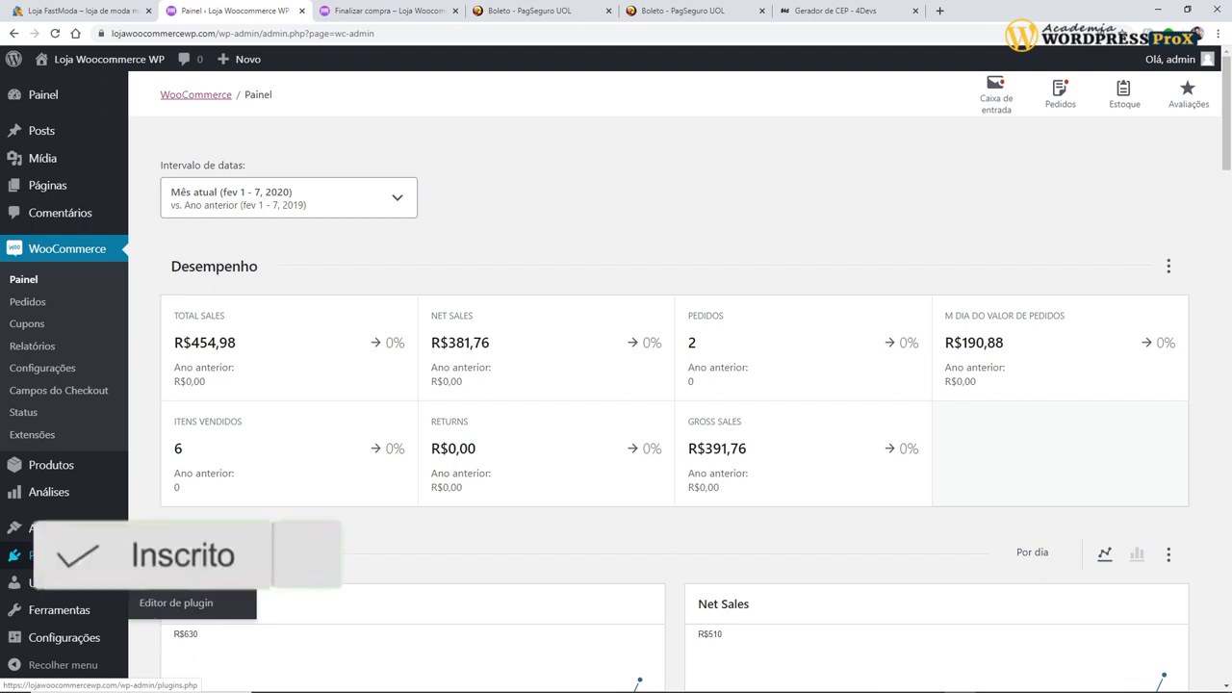